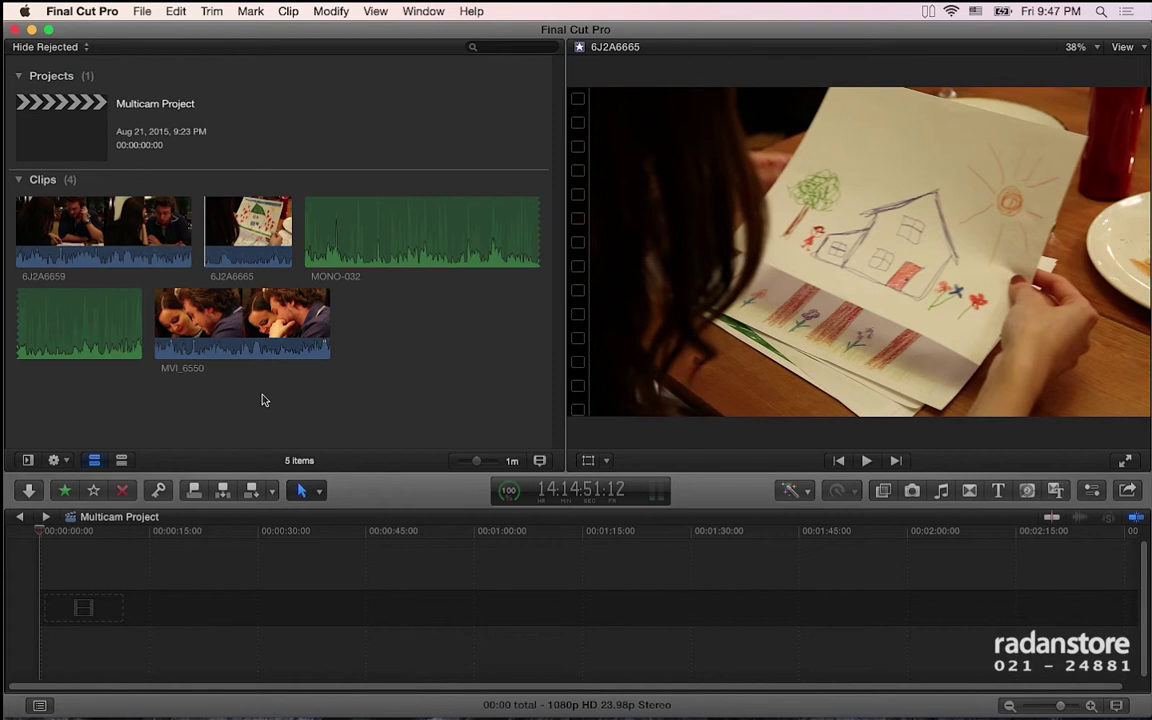
- Look over the File and Clip menus, then select 6J2A6659 together with MONO-032
{"action": "left_click", "coordinate": [141, 12]}
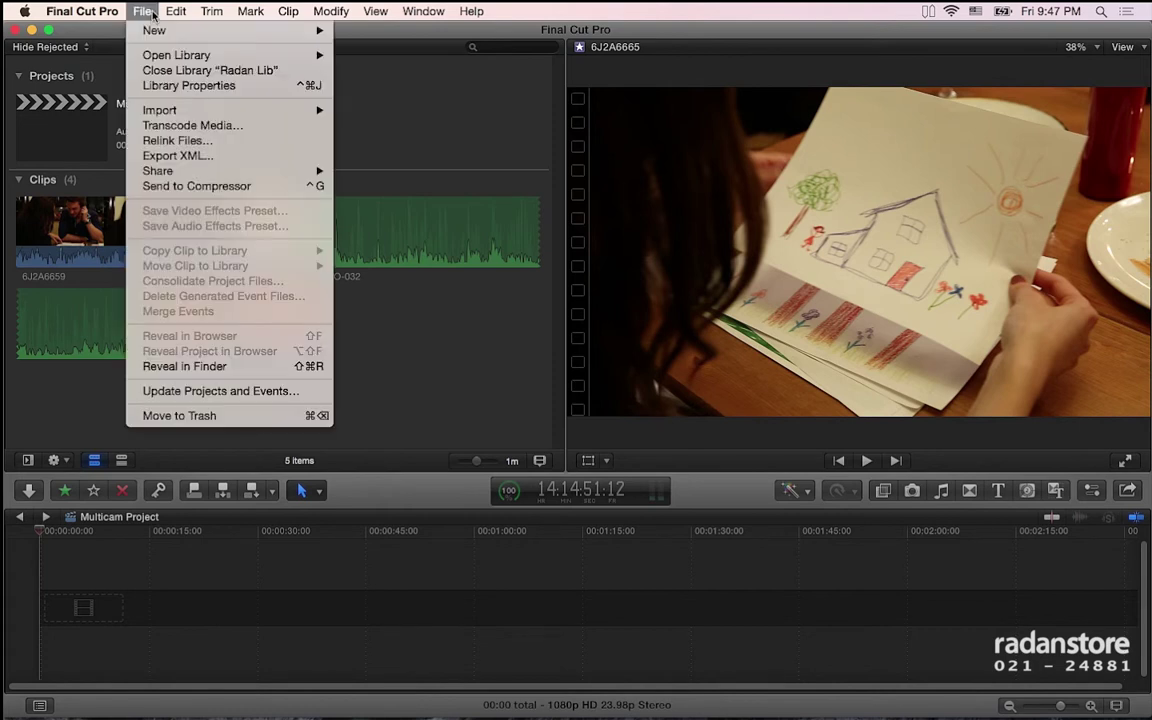
{"action": "mouse_move", "coordinate": [152, 32]}
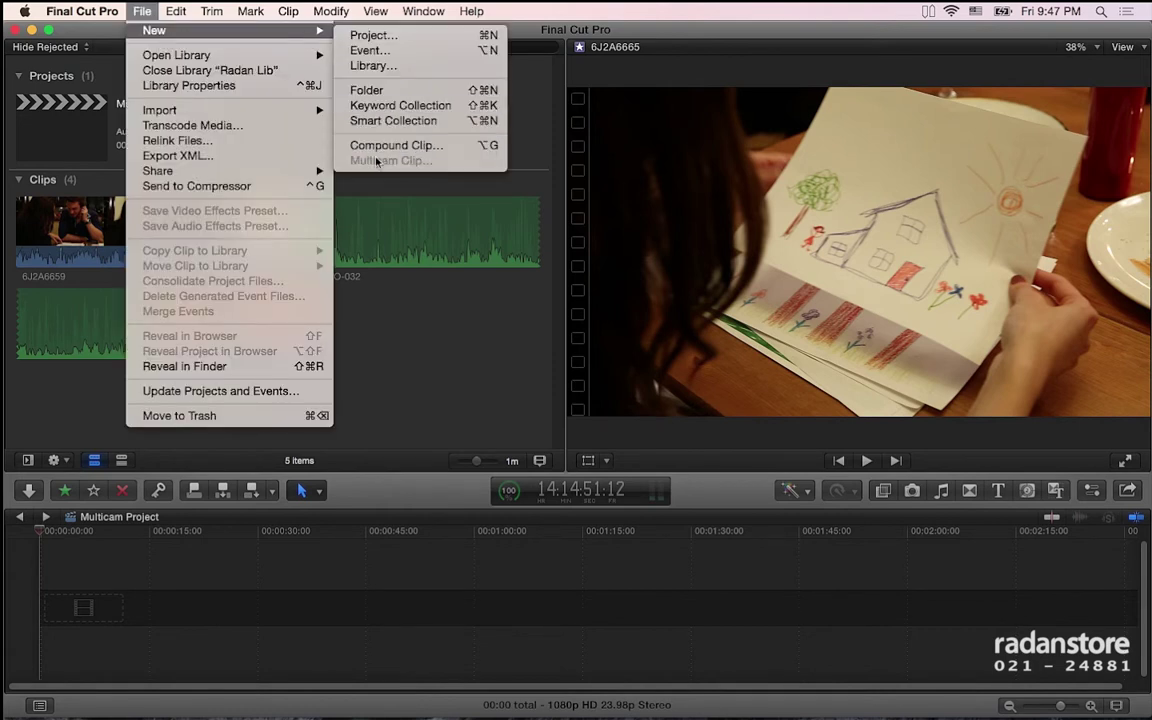
{"action": "mouse_move", "coordinate": [288, 11]}
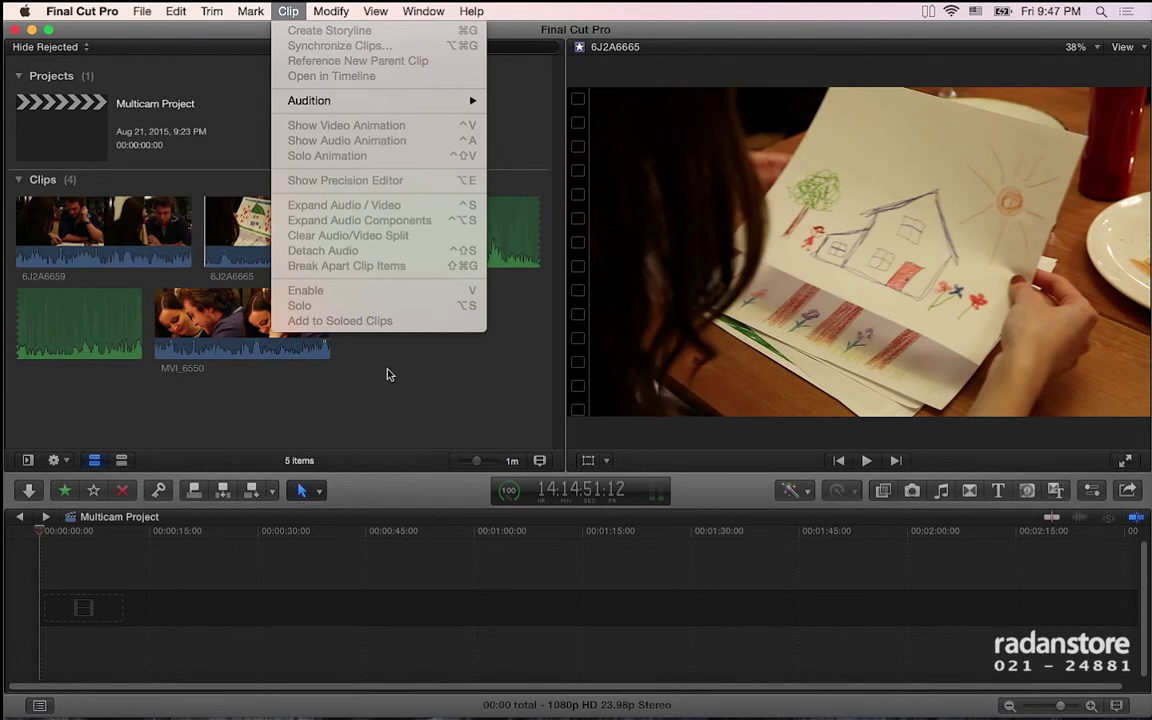
{"action": "left_click", "coordinate": [389, 375]}
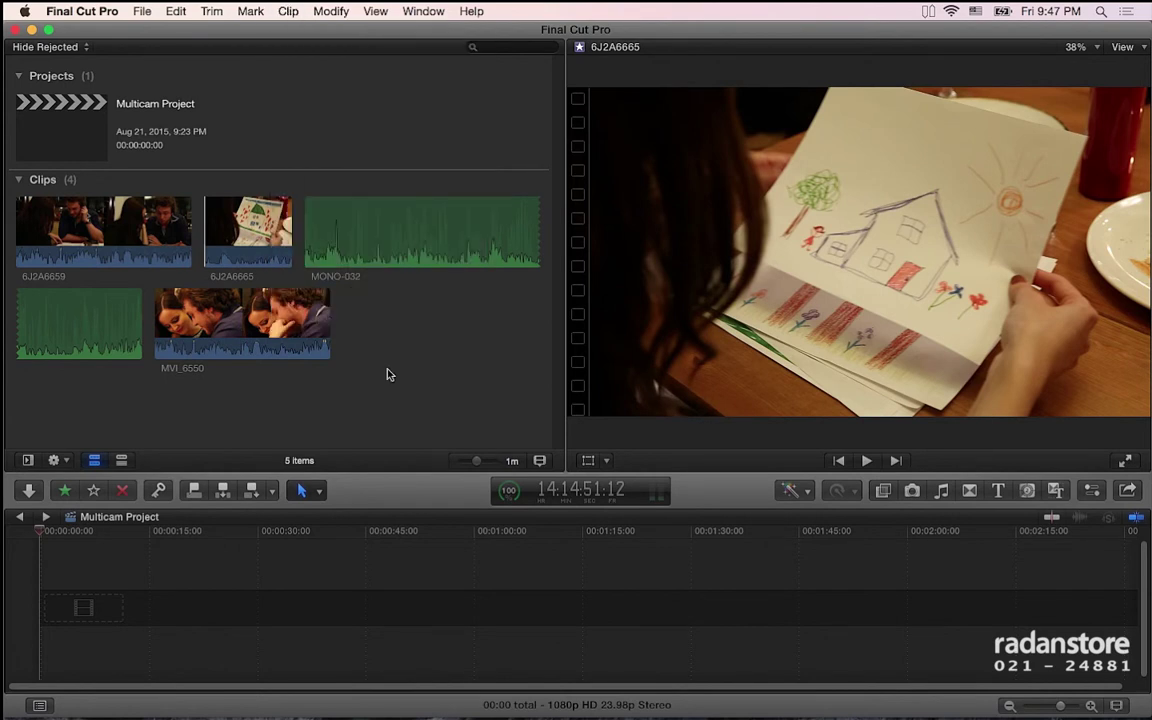
{"action": "left_click", "coordinate": [121, 203]}
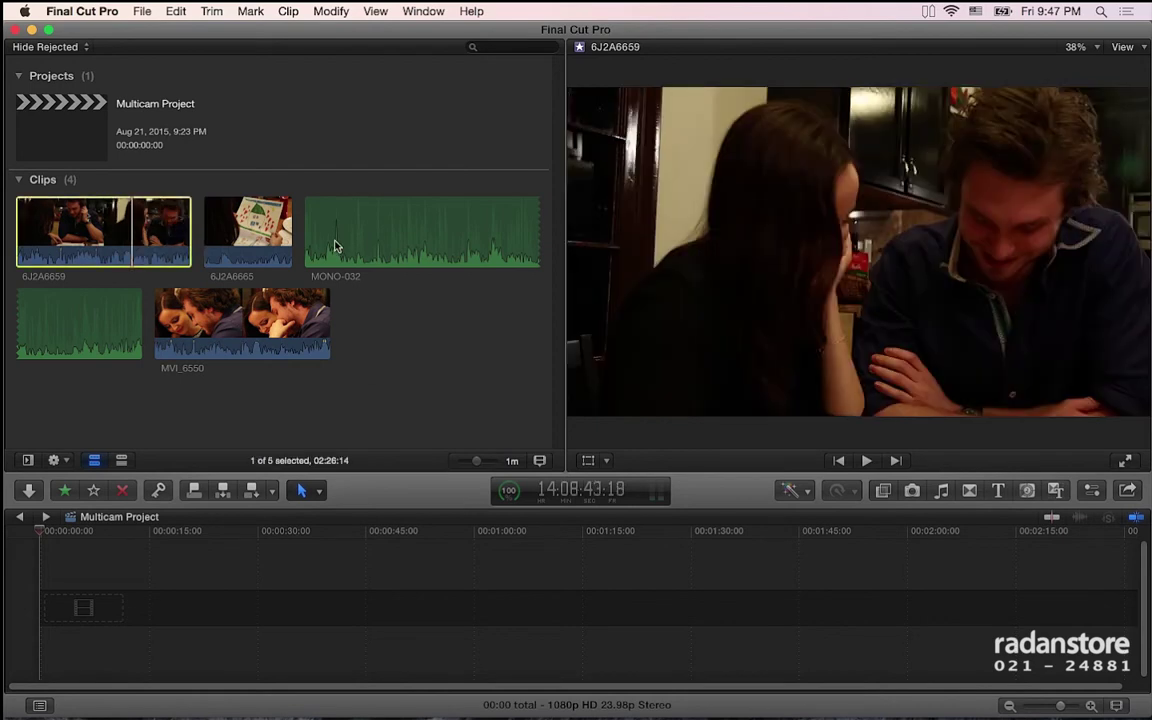
{"action": "left_click", "coordinate": [347, 230], "text": "super"}
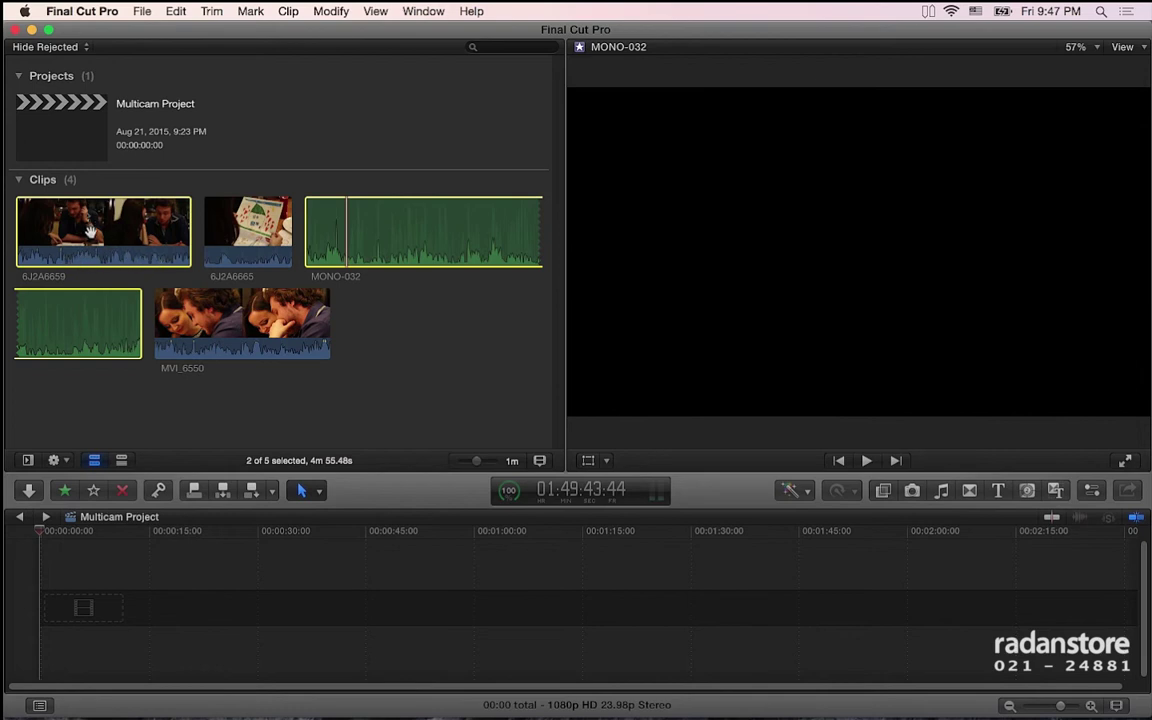
- Synchronize 6J2A6659 and MONO-032 automatically into a clip named 'Synchronized Clip 2'
{"action": "left_click", "coordinate": [288, 11]}
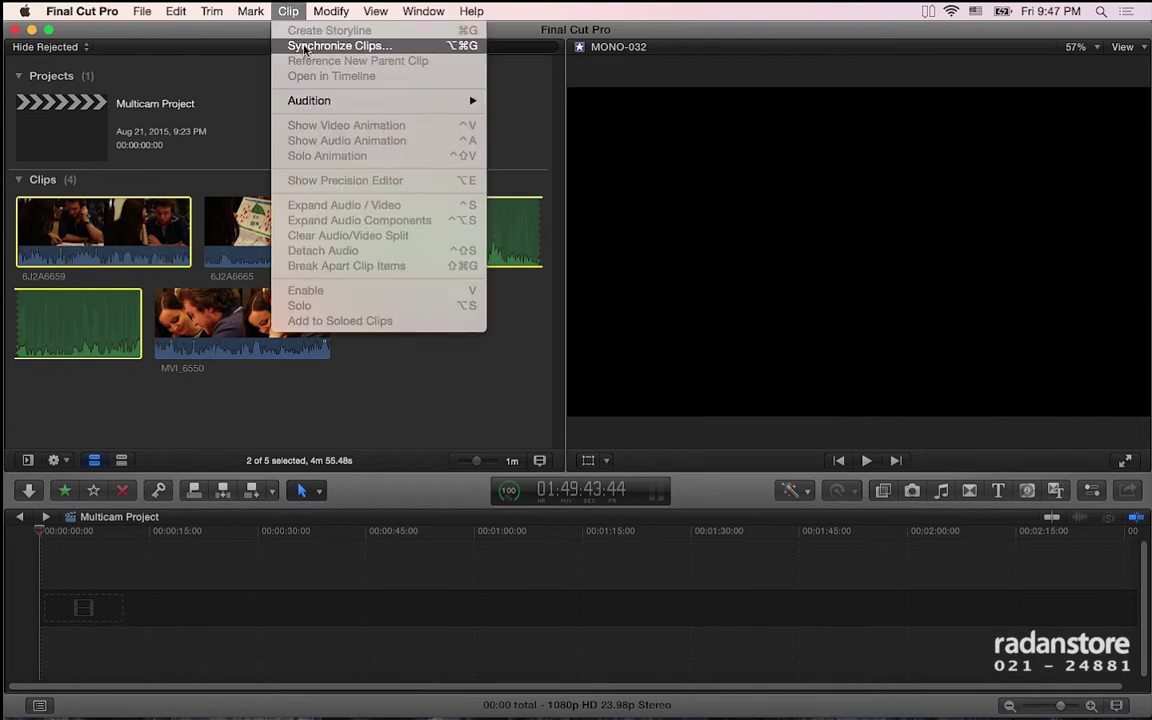
{"action": "left_click", "coordinate": [330, 46]}
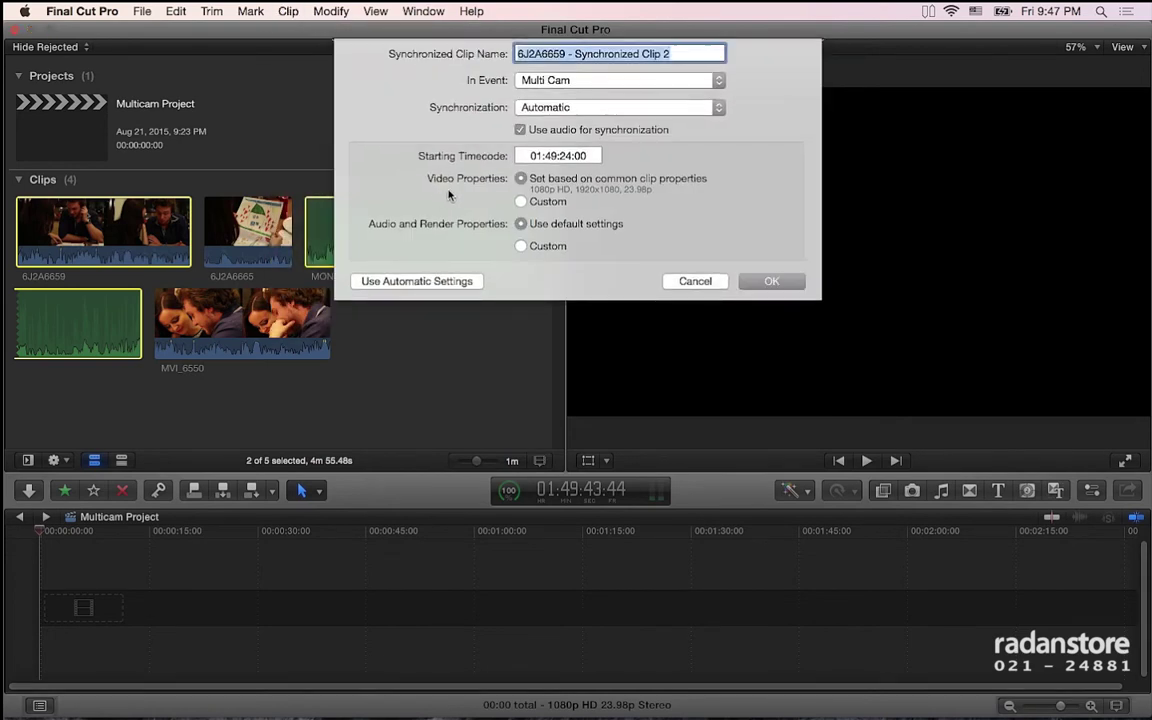
{"action": "left_click", "coordinate": [520, 107]}
{"action": "left_click", "coordinate": [425, 107]}
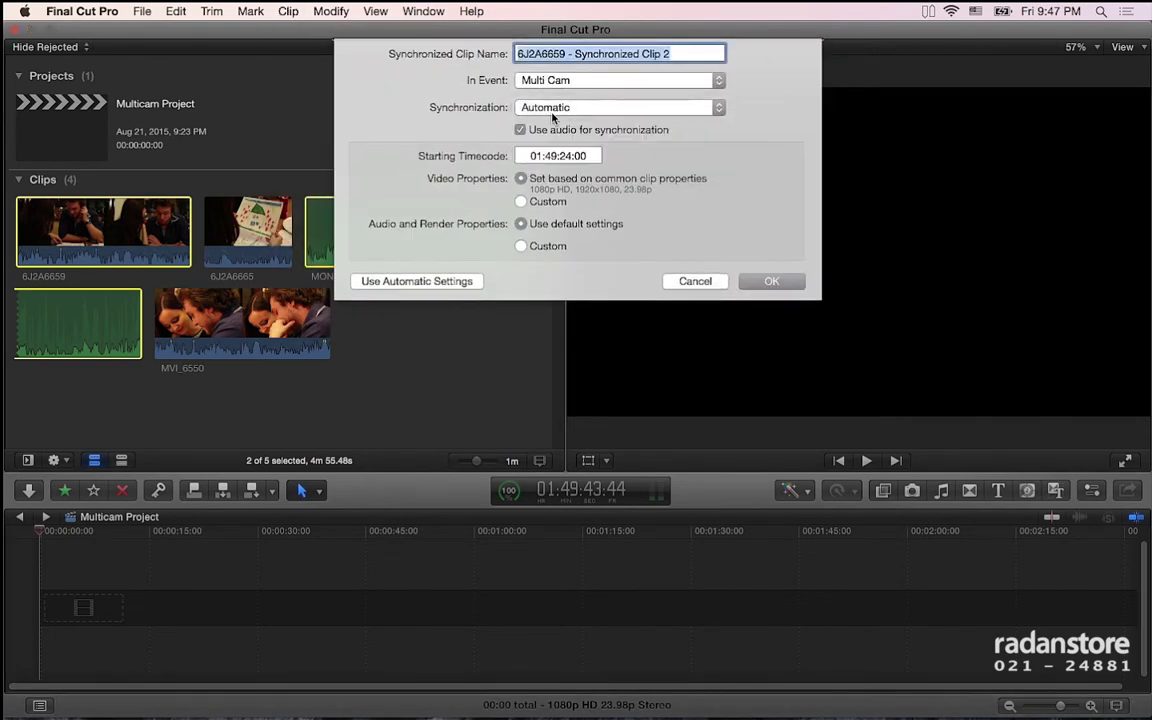
{"action": "left_click_drag", "start_coordinate": [574, 53], "coordinate": [455, 55]}
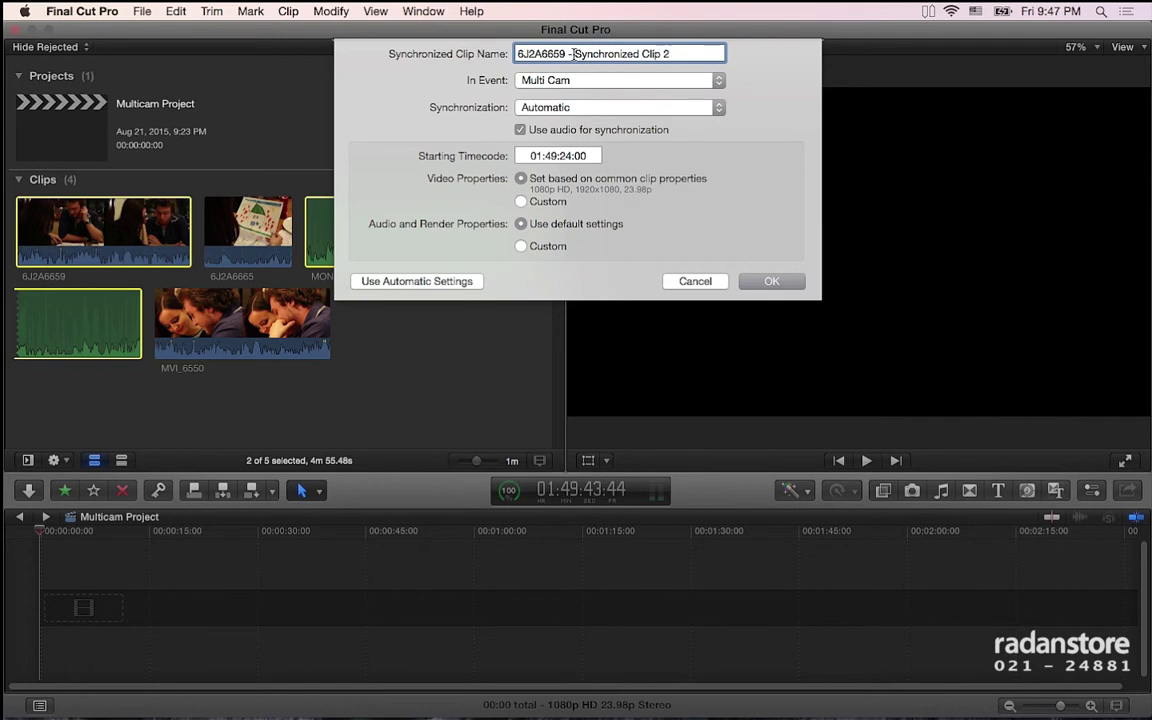
{"action": "key", "text": "BackSpace"}
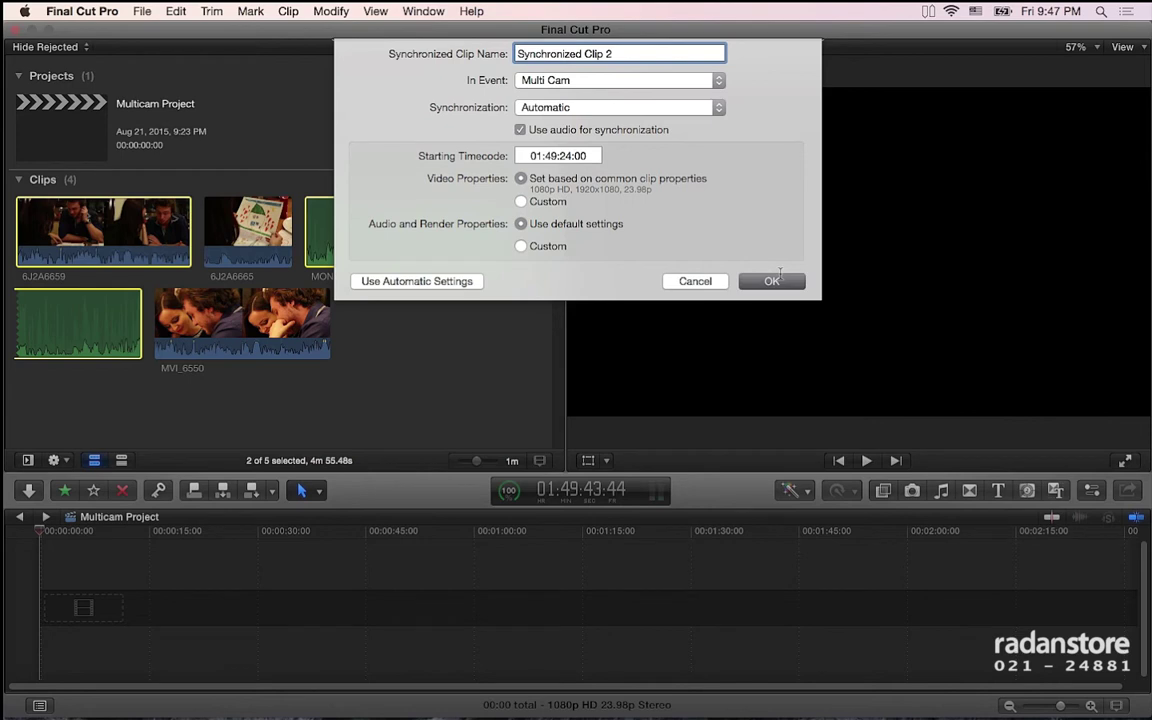
{"action": "left_click", "coordinate": [779, 276]}
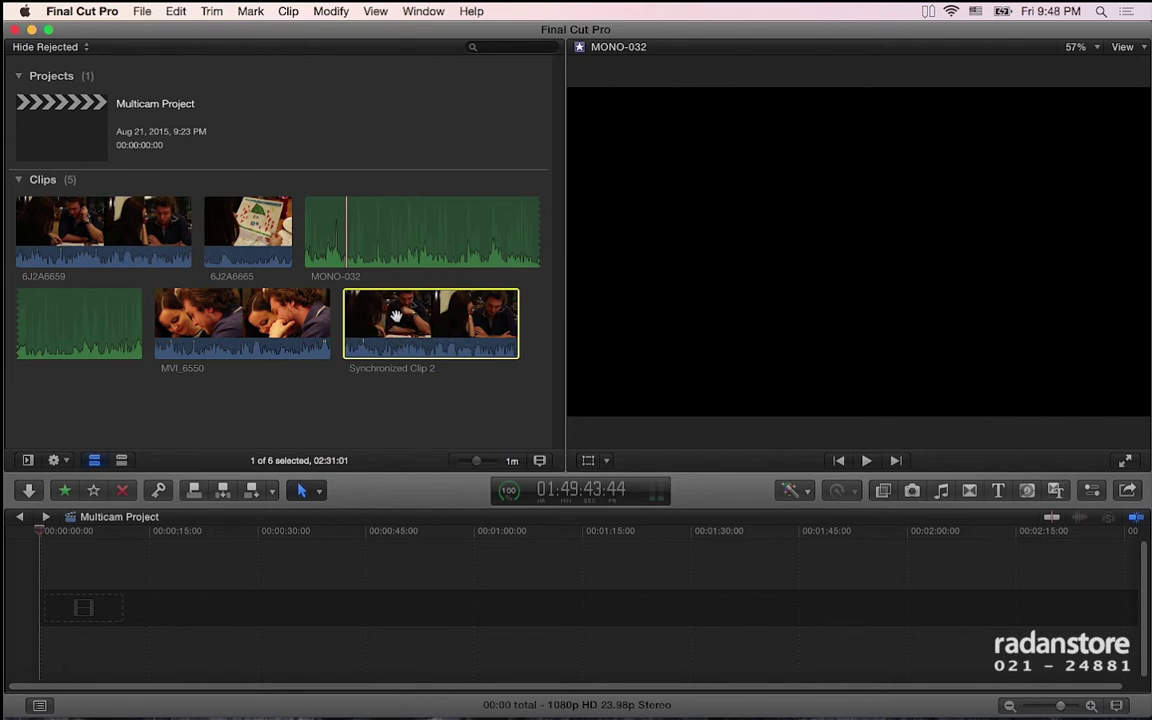
- Peek at 6J2A6665 in the timeline, then open Synchronized Clip 2 in the timeline instead
{"action": "left_click", "coordinate": [288, 11]}
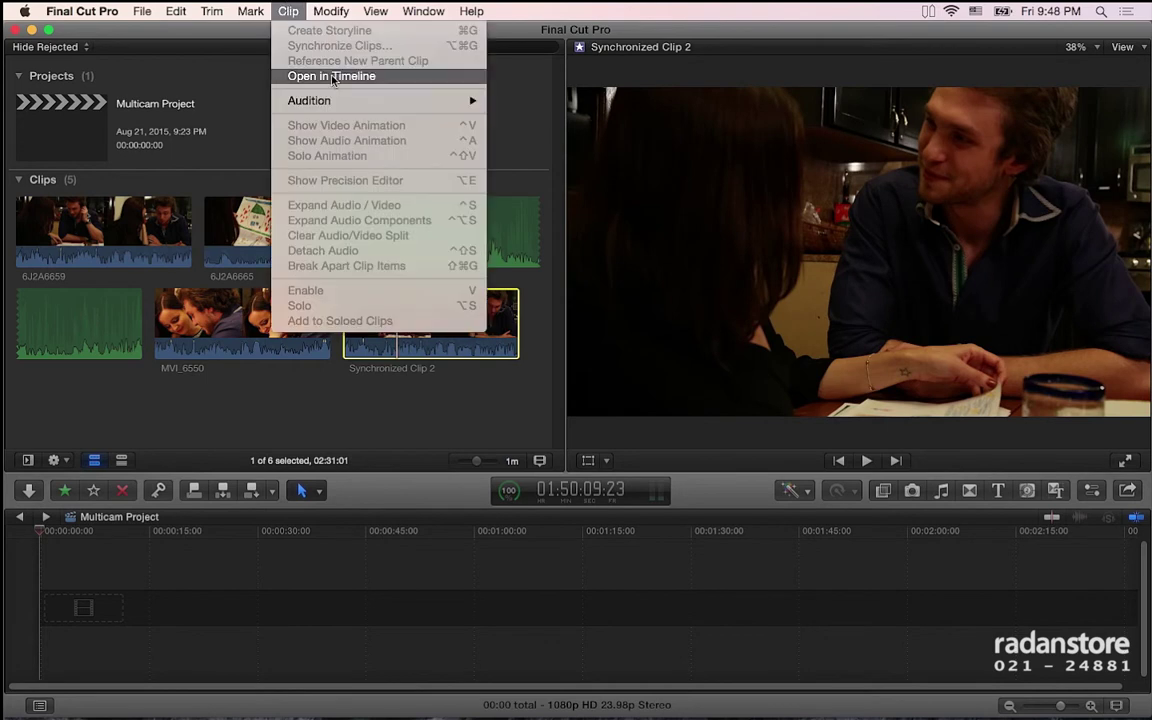
{"action": "left_click", "coordinate": [196, 192]}
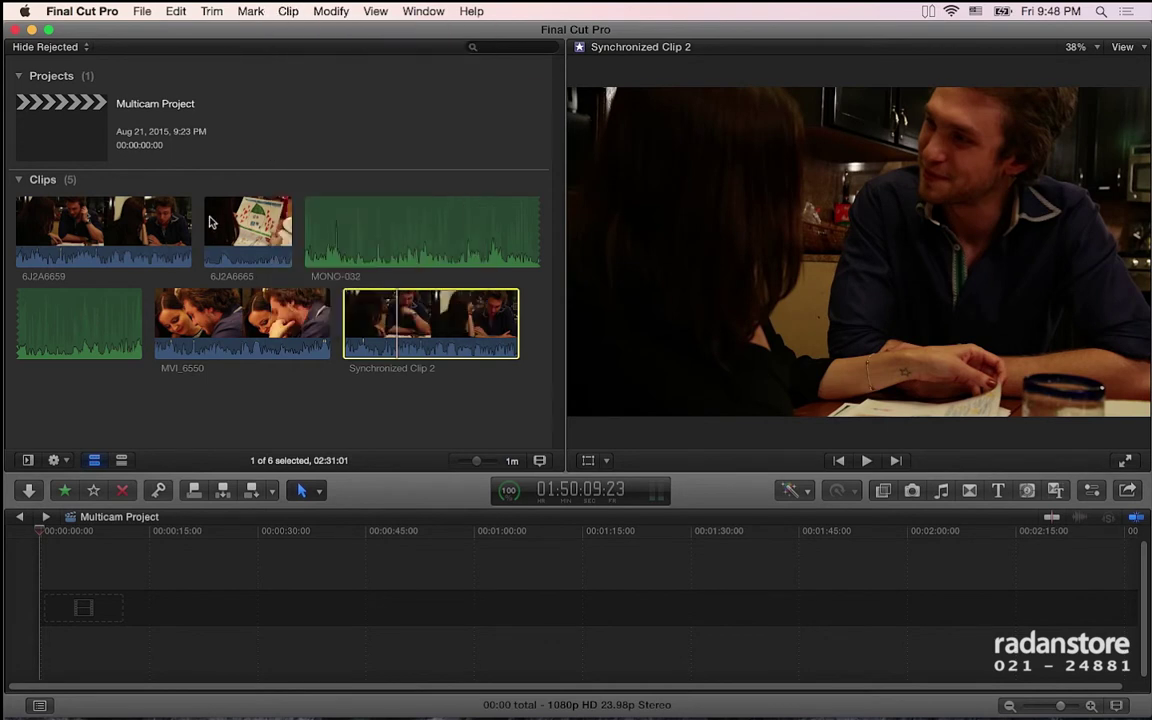
{"action": "right_click", "coordinate": [246, 228]}
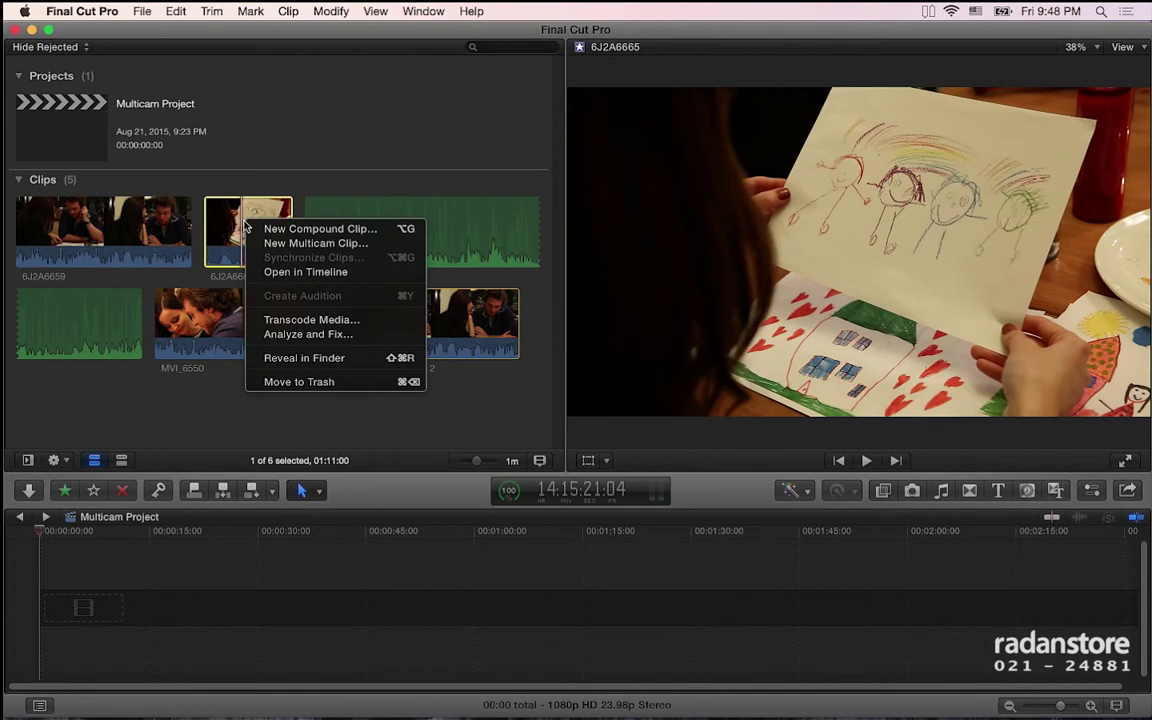
{"action": "left_click", "coordinate": [305, 271]}
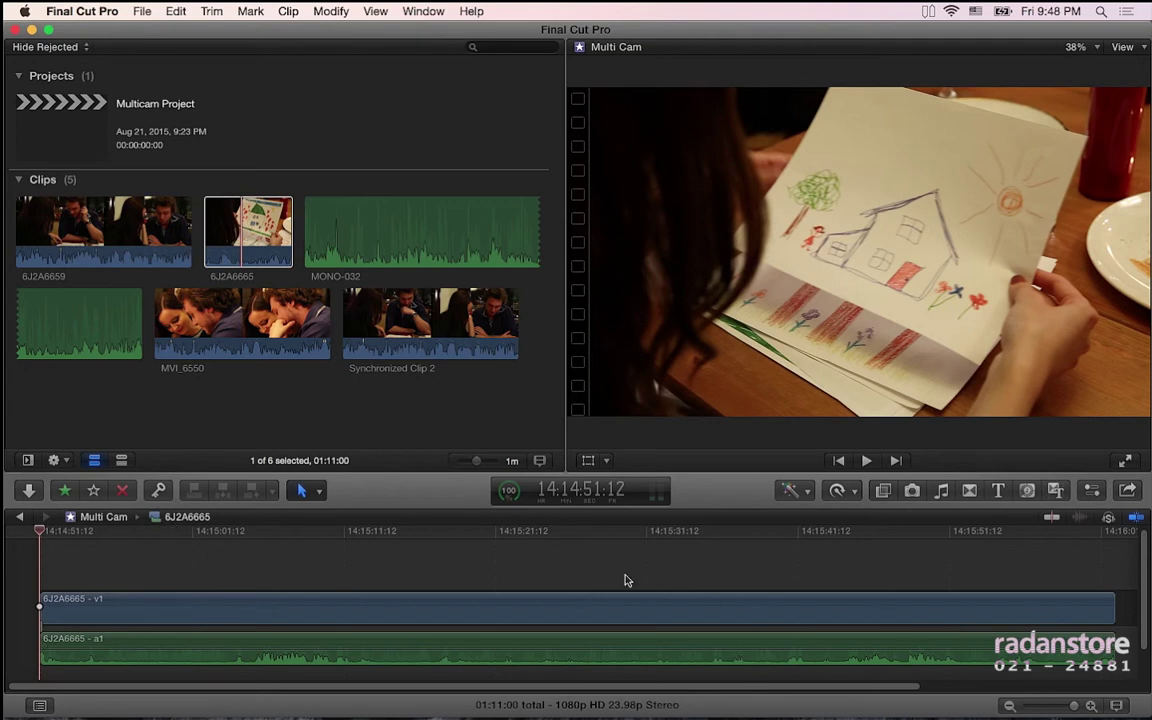
{"action": "left_click", "coordinate": [19, 516]}
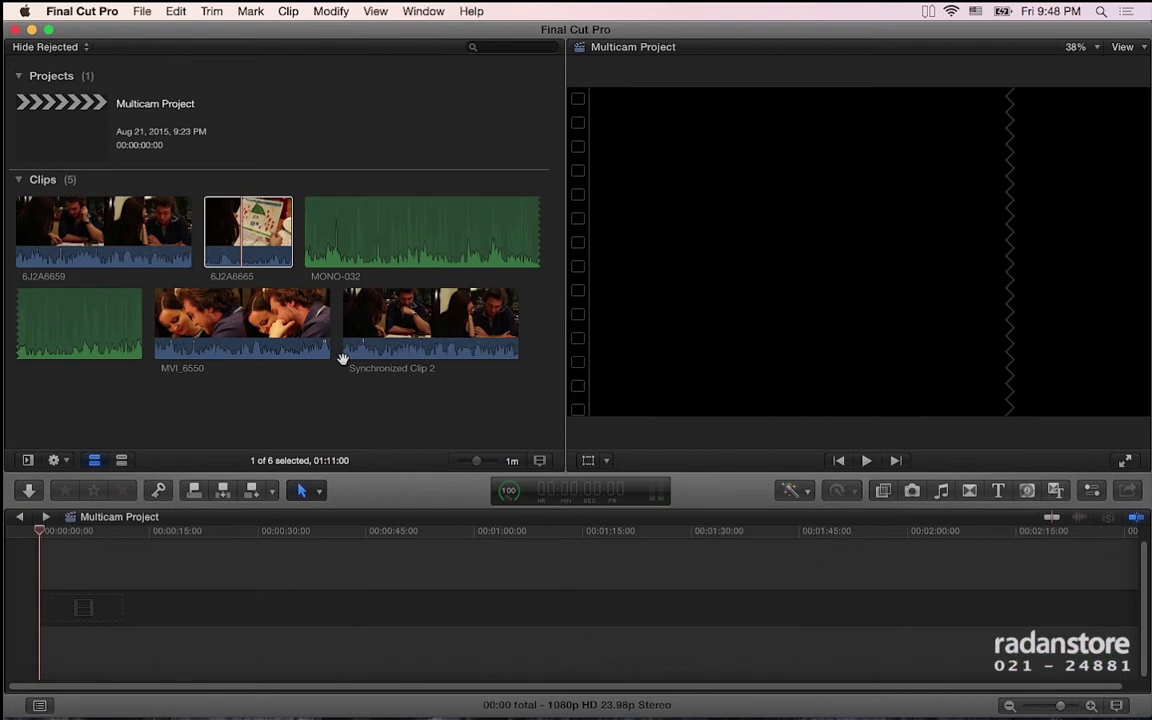
{"action": "right_click", "coordinate": [372, 318]}
{"action": "left_click", "coordinate": [405, 364]}
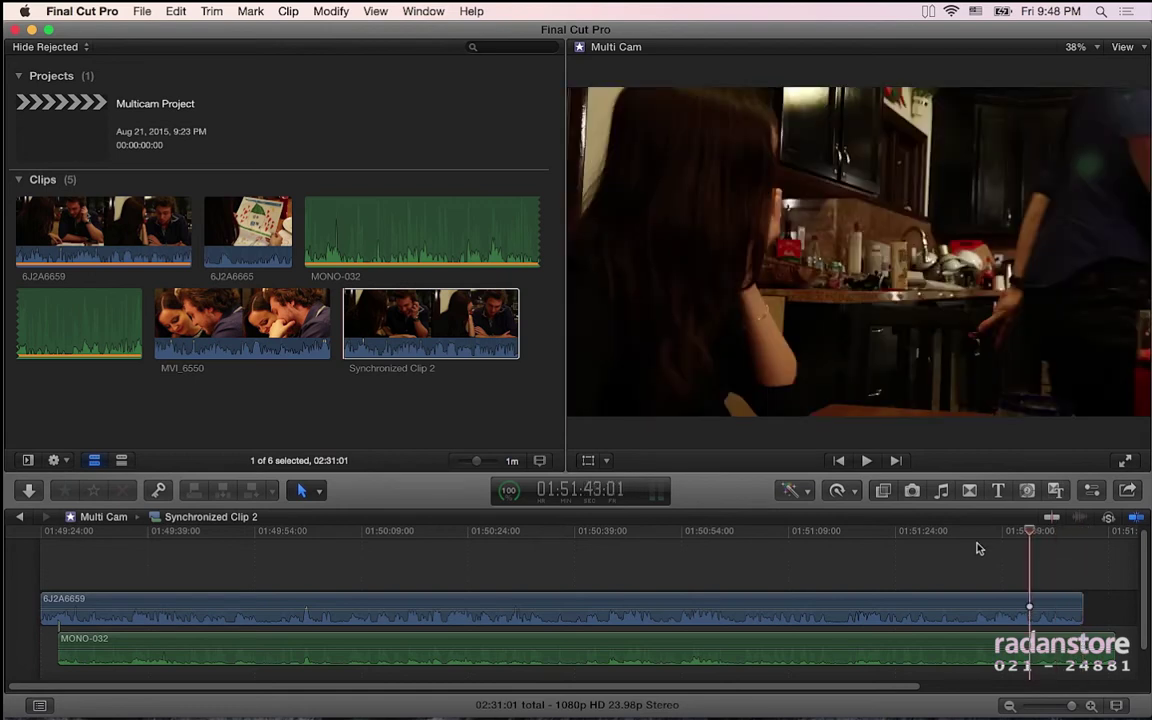
- Trim MONO-032's end to match the video and trim 6J2A6659's start
{"action": "left_click", "coordinate": [879, 550]}
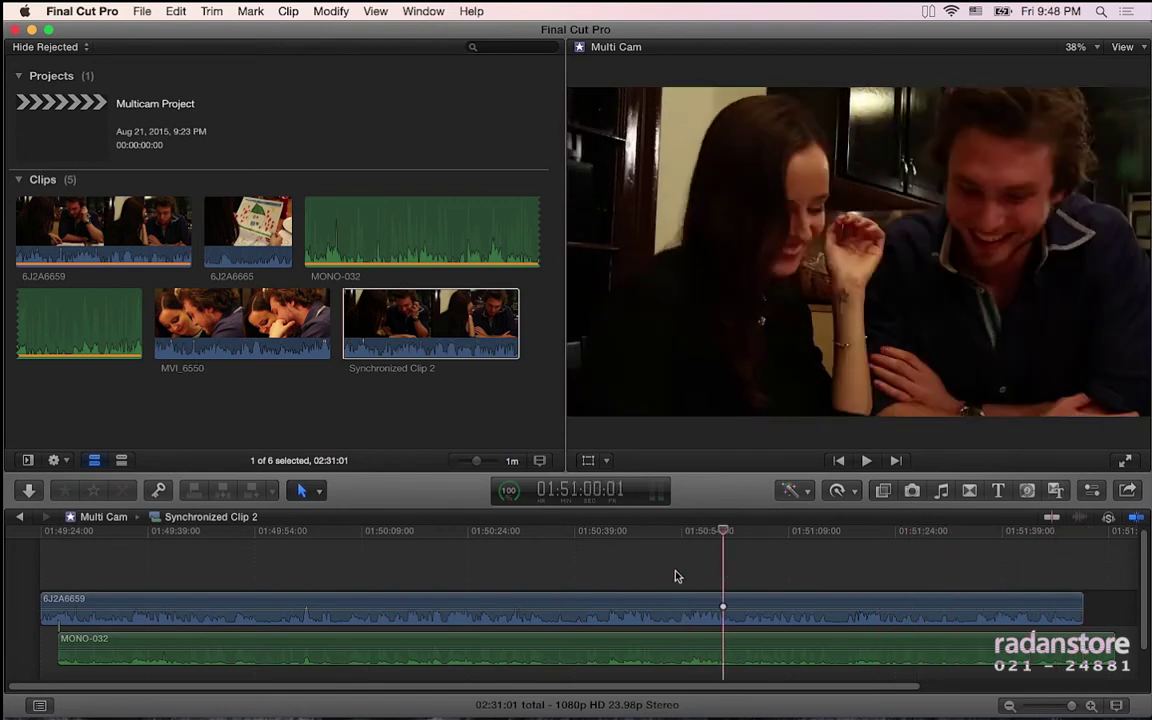
{"action": "left_click", "coordinate": [594, 582]}
{"action": "left_click", "coordinate": [372, 585]}
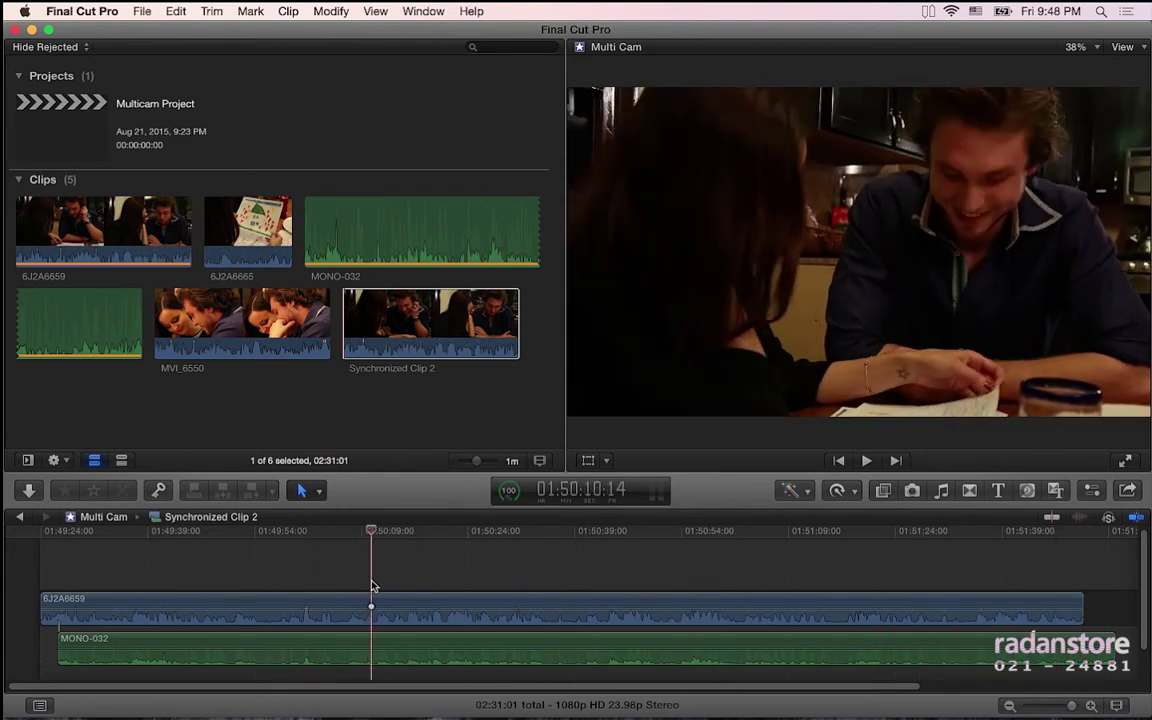
{"action": "left_click_drag", "start_coordinate": [1050, 530], "coordinate": [1083, 530]}
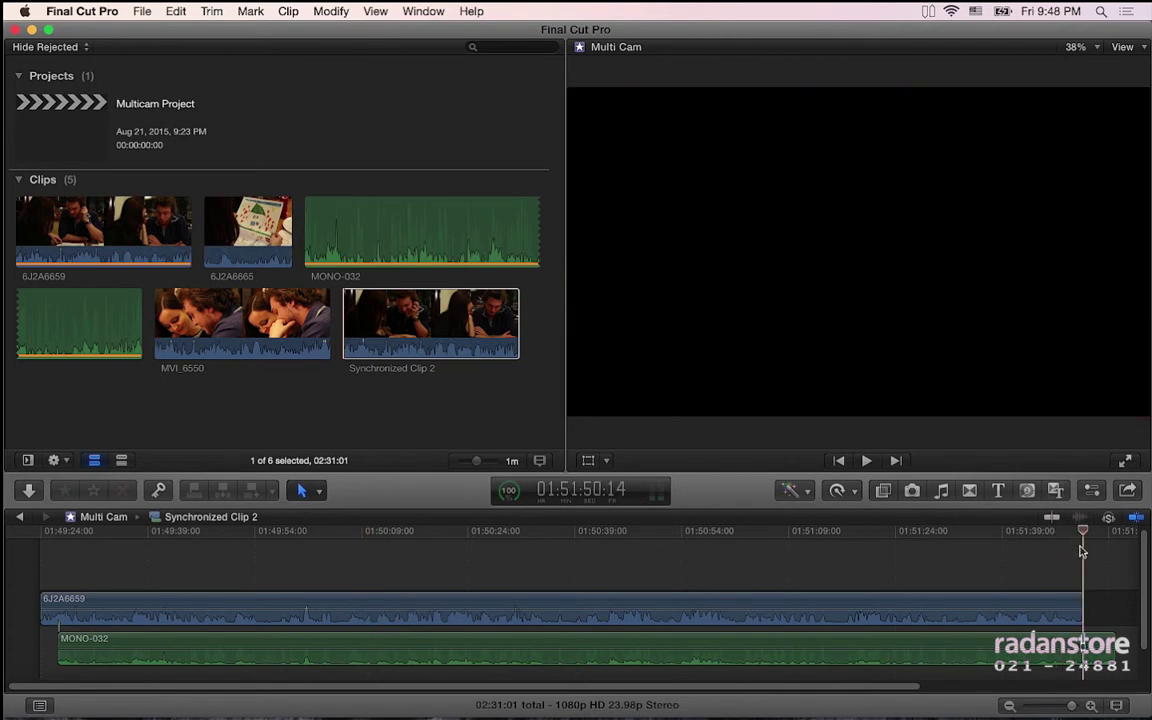
{"action": "left_click_drag", "start_coordinate": [1112, 640], "coordinate": [1083, 637]}
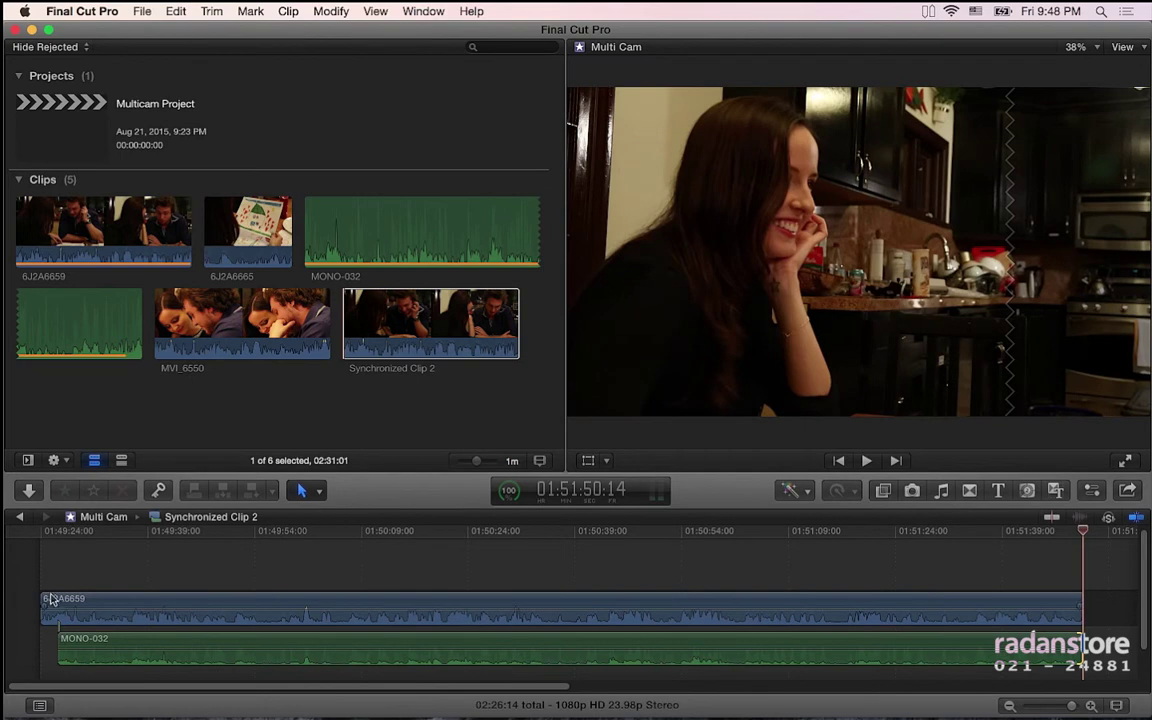
{"action": "left_click_drag", "start_coordinate": [44, 598], "coordinate": [65, 604]}
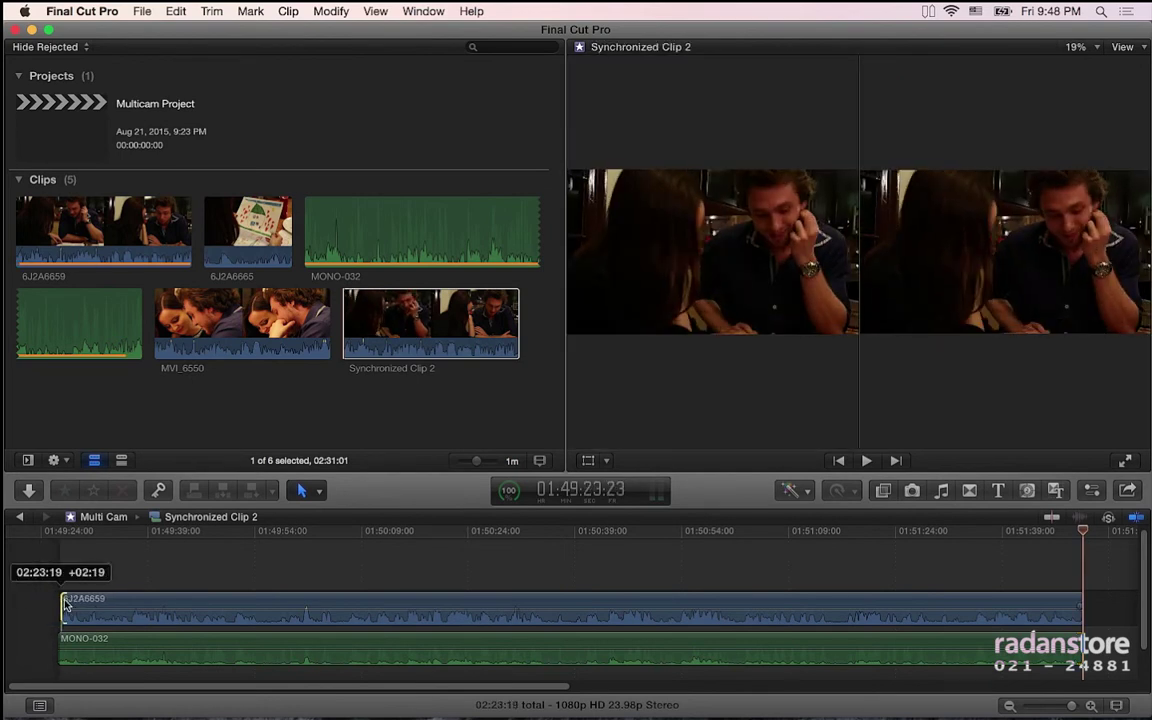
{"action": "left_click_drag", "start_coordinate": [65, 604], "coordinate": [66, 602]}
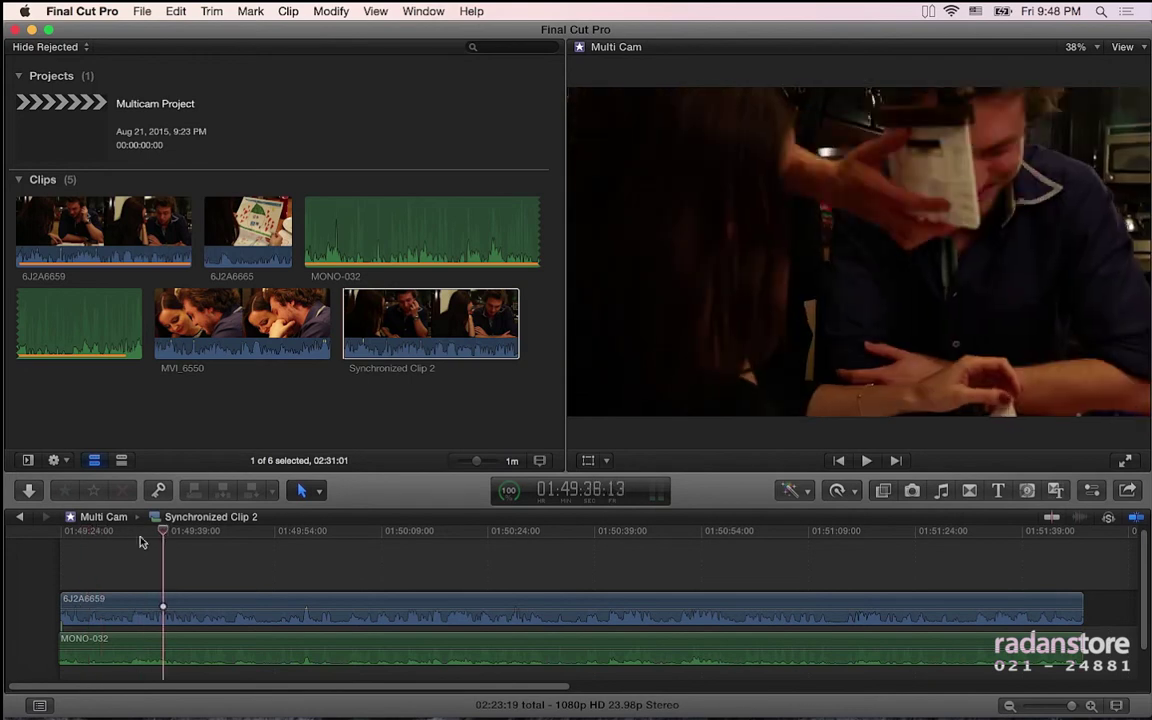
- Place Synchronized Clip 2 into the Multicam Project timeline
{"action": "left_click", "coordinate": [19, 516]}
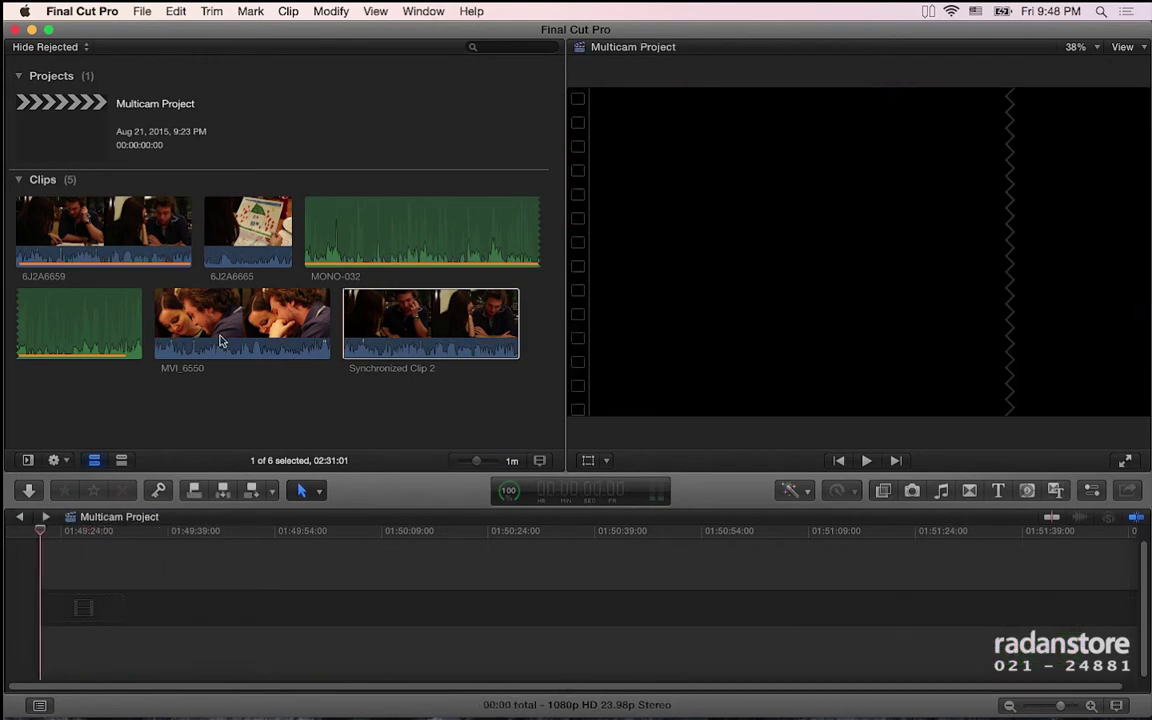
{"action": "left_click", "coordinate": [382, 316]}
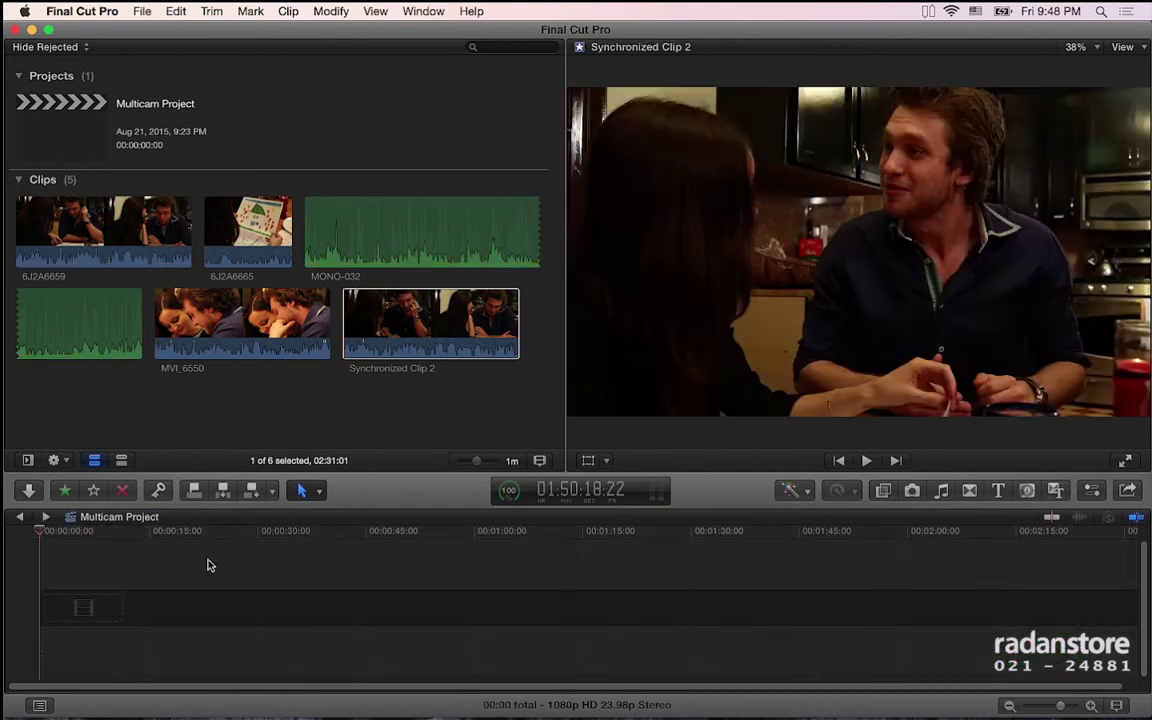
{"action": "left_click_drag", "start_coordinate": [208, 565], "coordinate": [155, 600]}
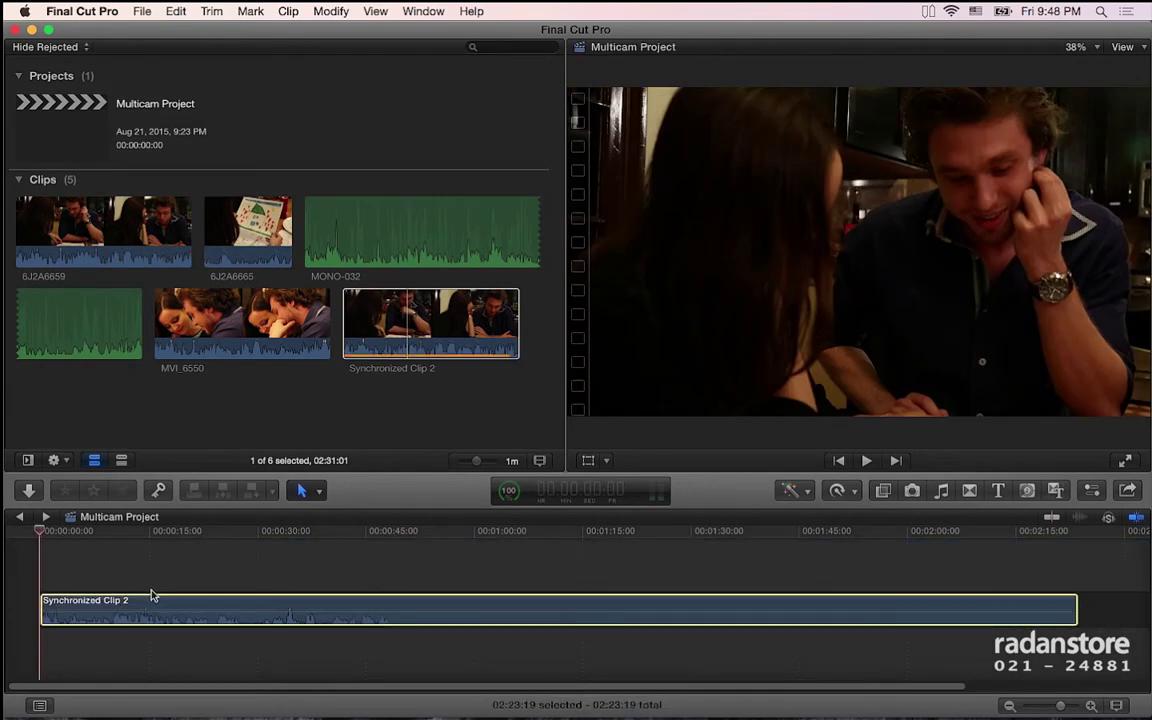
- Expand the clip's audio/video and audio components into 6J2A6659 - a1 and MONO-032
{"action": "left_click", "coordinate": [284, 11]}
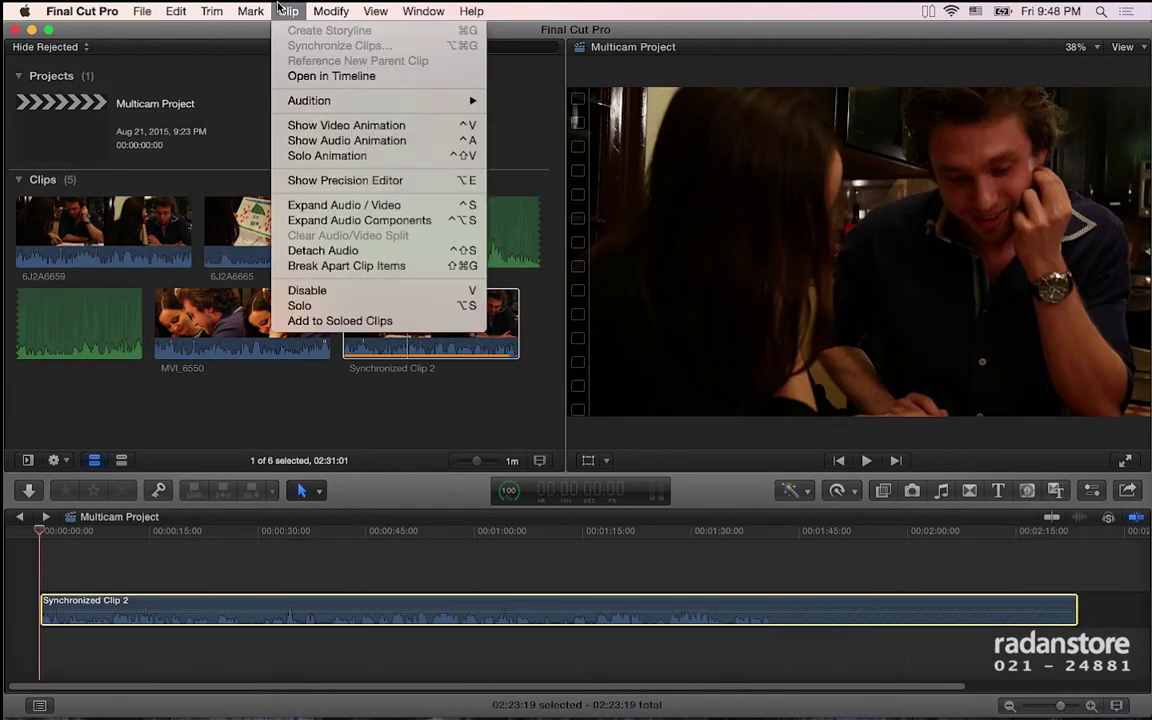
{"action": "left_click", "coordinate": [330, 205]}
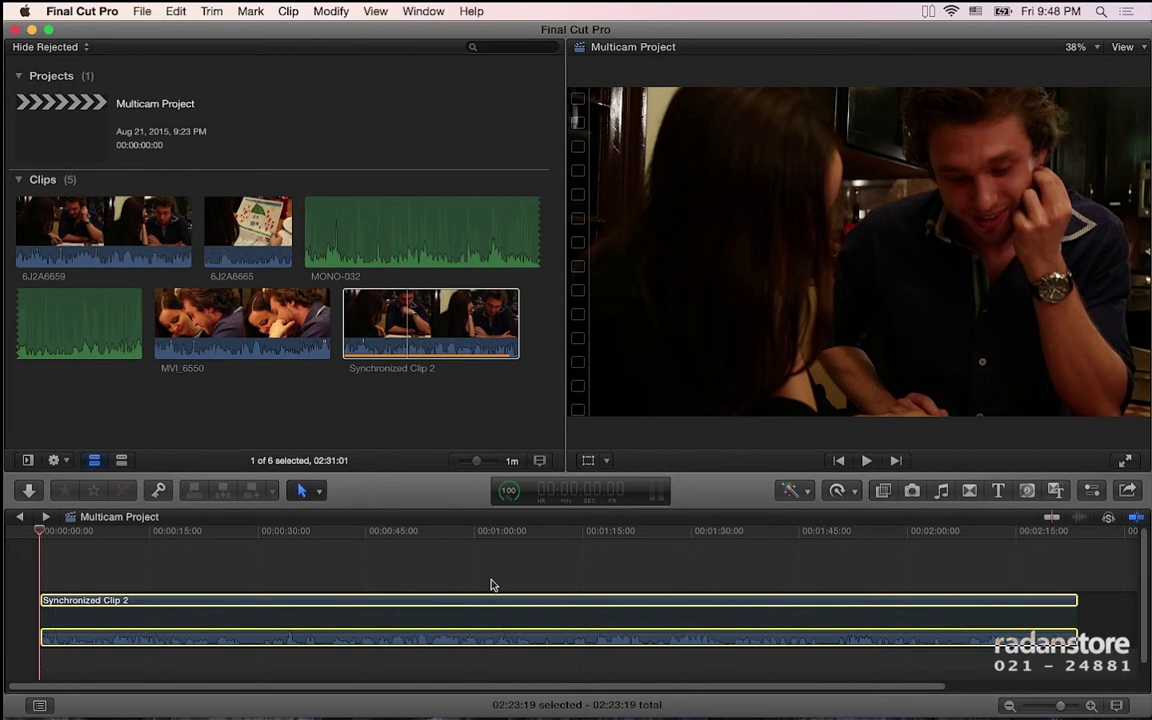
{"action": "left_click", "coordinate": [330, 11]}
{"action": "mouse_move", "coordinate": [288, 11]}
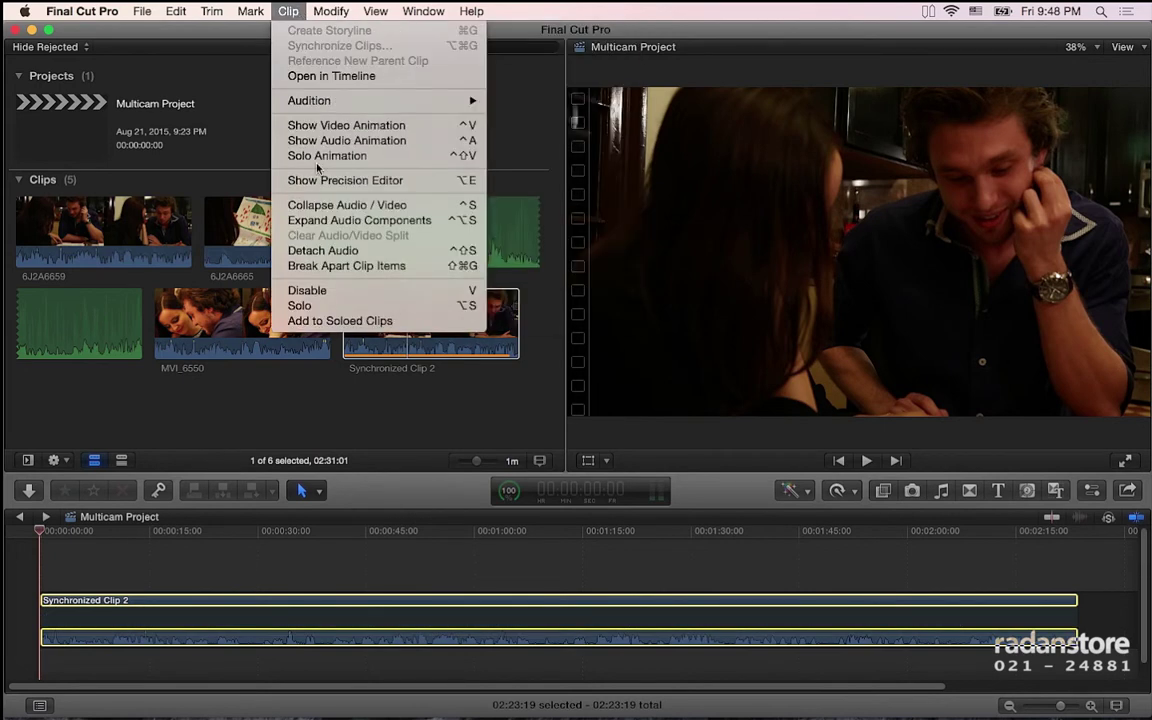
{"action": "left_click", "coordinate": [310, 219]}
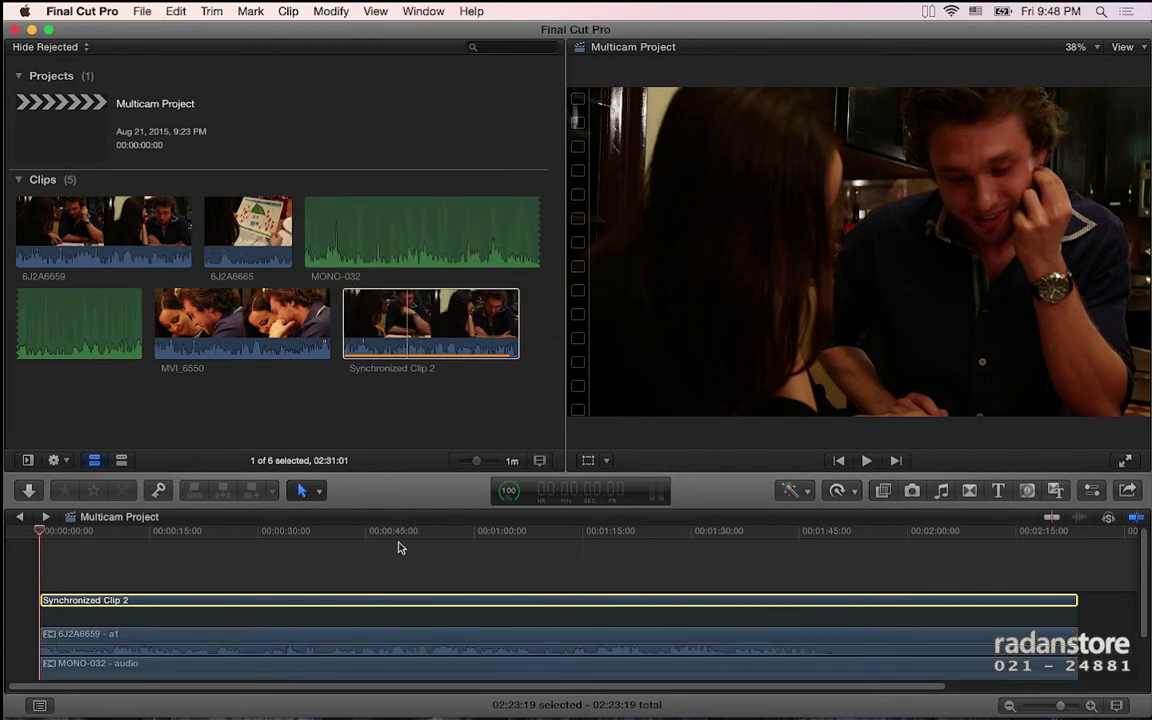
{"action": "scroll", "coordinate": [398, 548], "scroll_direction": "down", "scroll_amount": 3}
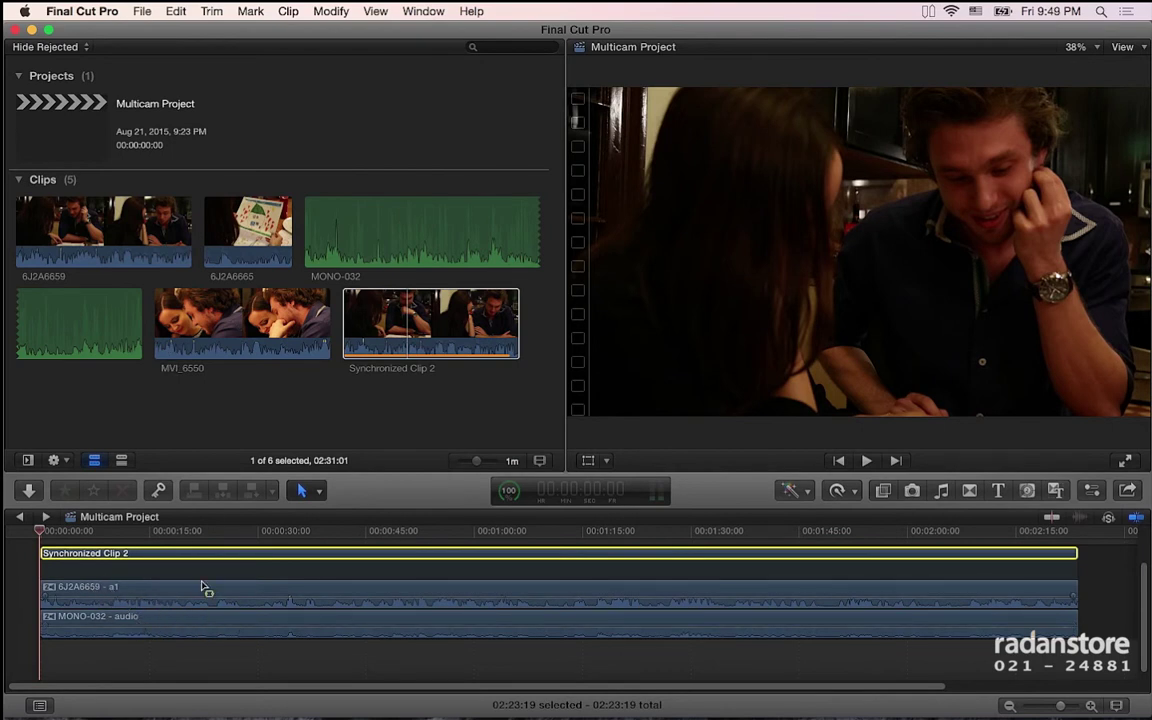
{"action": "scroll", "coordinate": [201, 587], "scroll_direction": "up", "scroll_amount": 2}
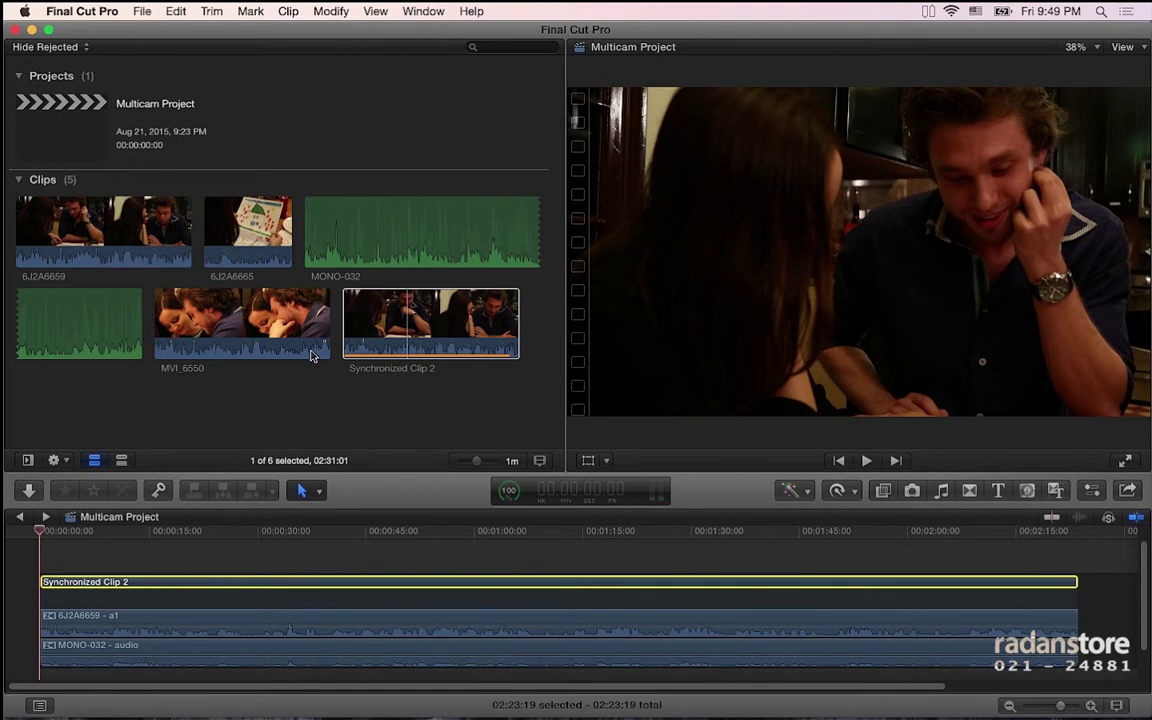
{"action": "left_click", "coordinate": [200, 430]}
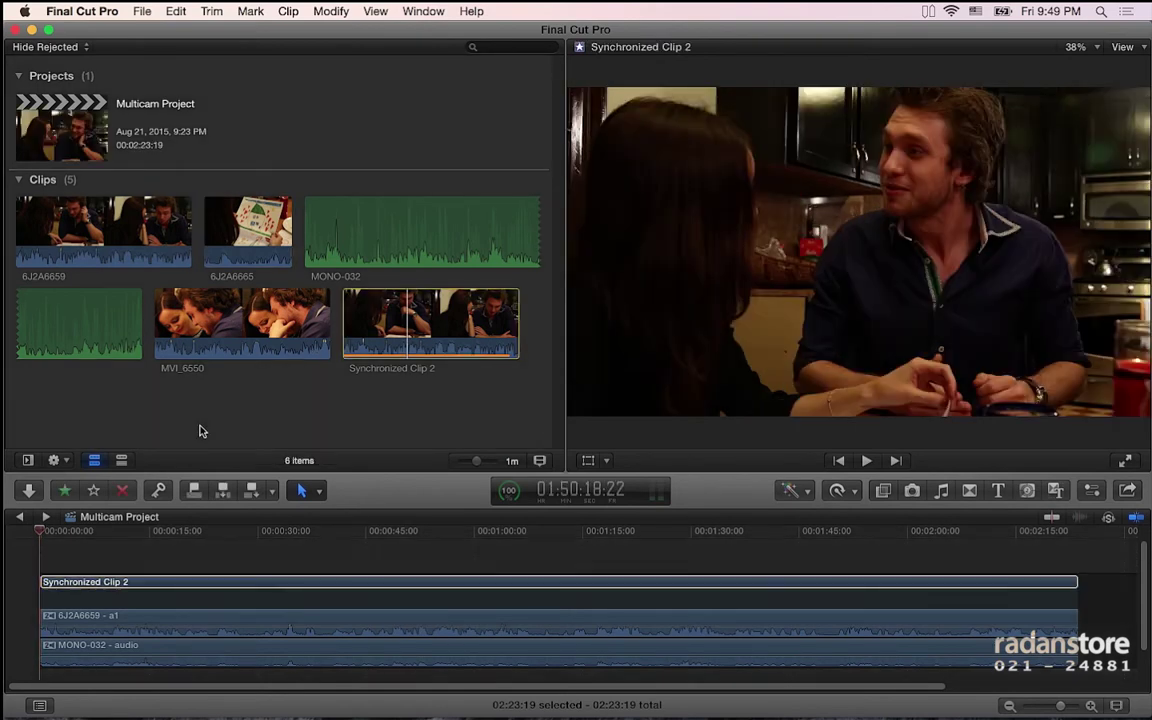
- Delete Synchronized Clip 2 from both the timeline and the browser
{"action": "left_click", "coordinate": [148, 585]}
{"action": "key", "text": "Delete"}
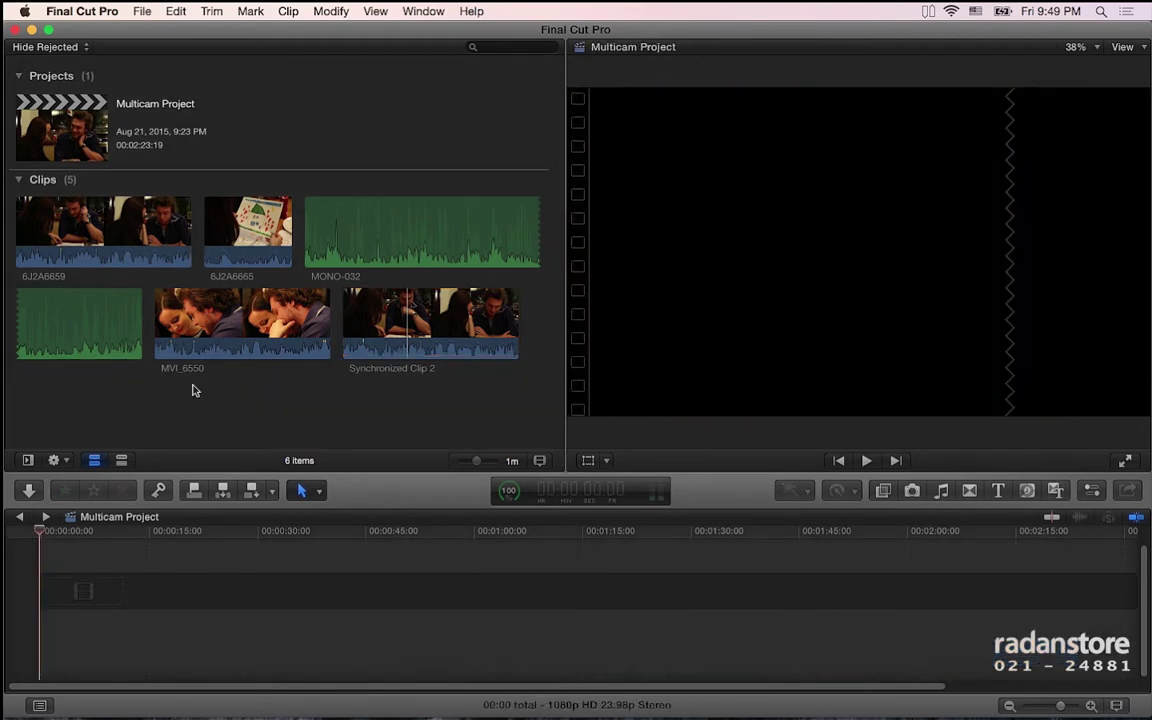
{"action": "left_click", "coordinate": [398, 335]}
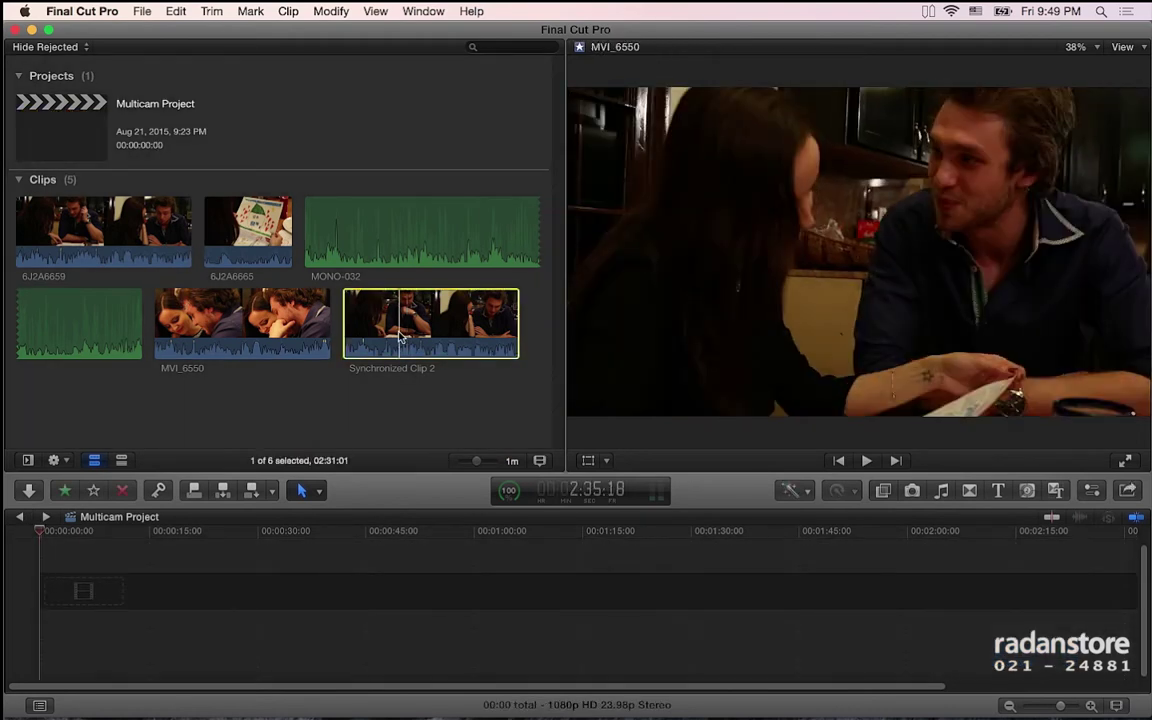
{"action": "key", "text": "super+BackSpace"}
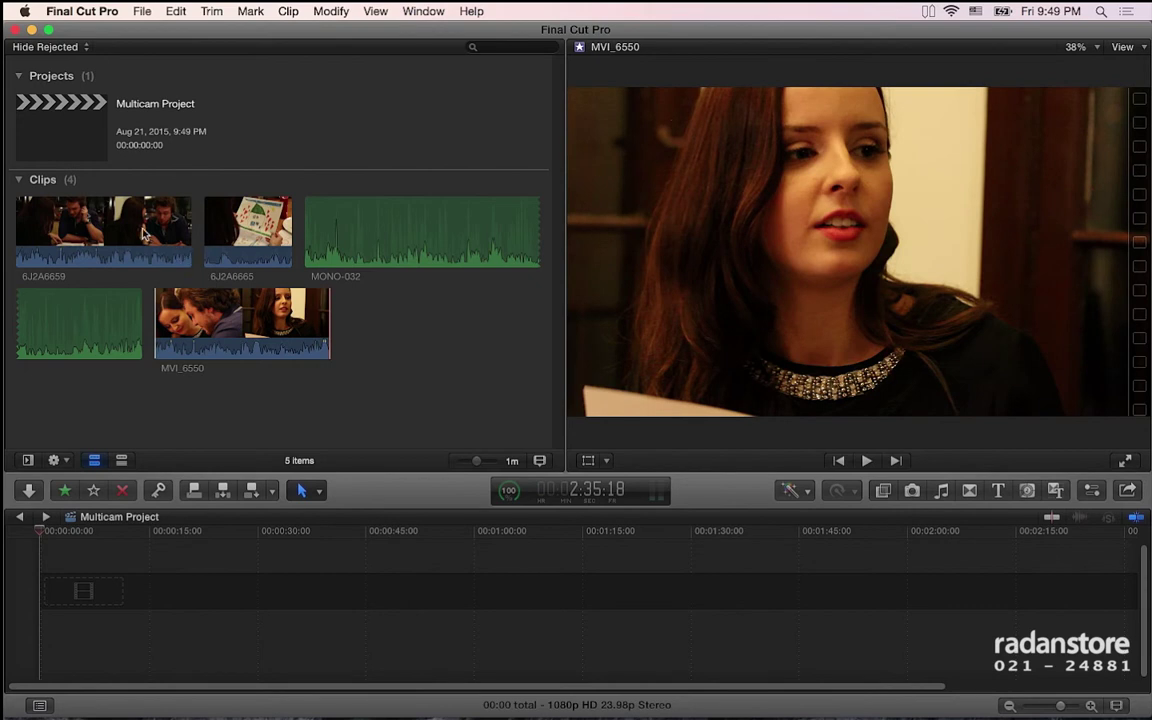
- Select 6J2A6659, MVI_6550 and MONO-032, glance at the File menu, then clear the selection
{"action": "left_click", "coordinate": [130, 230]}
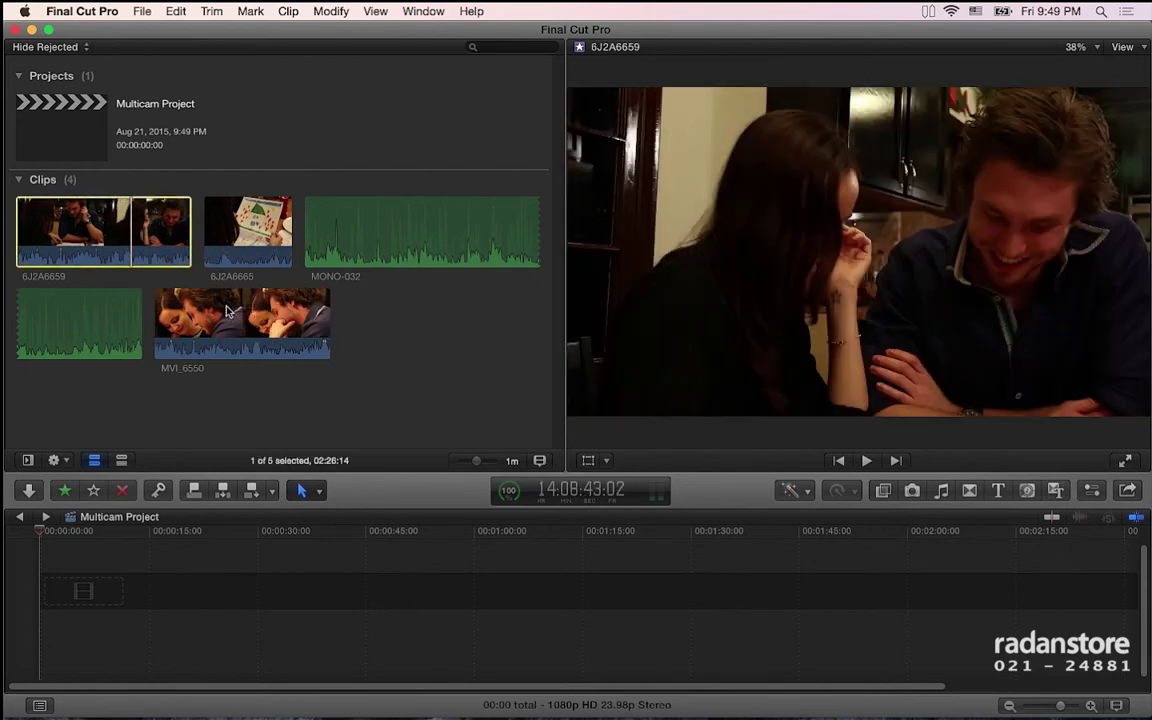
{"action": "left_click", "coordinate": [226, 310], "text": "super"}
{"action": "left_click", "coordinate": [327, 222], "text": "super"}
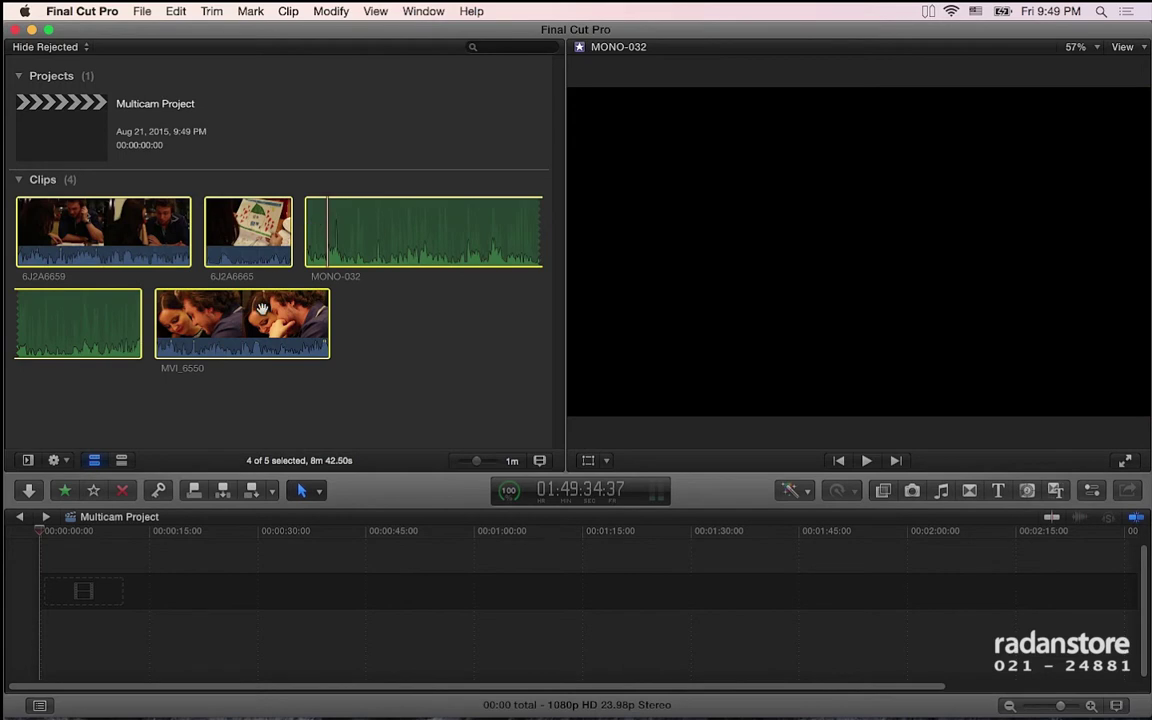
{"action": "left_click", "coordinate": [141, 12]}
{"action": "mouse_move", "coordinate": [198, 35]}
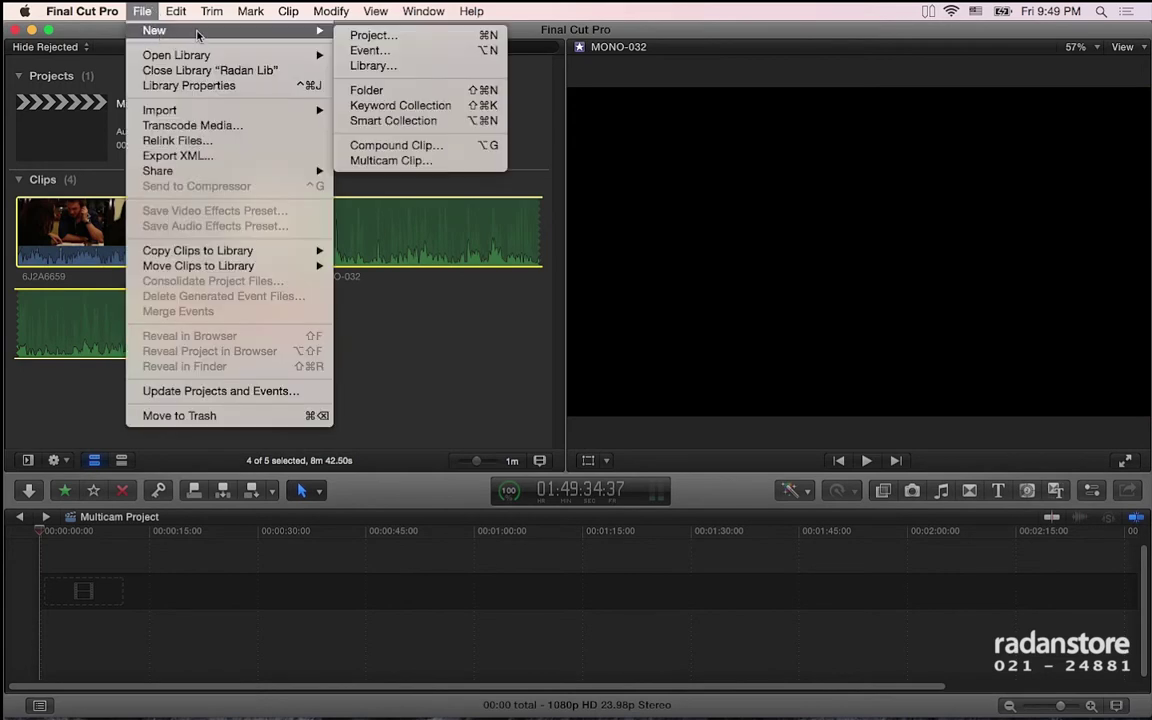
{"action": "left_click", "coordinate": [385, 313]}
{"action": "left_click", "coordinate": [349, 358]}
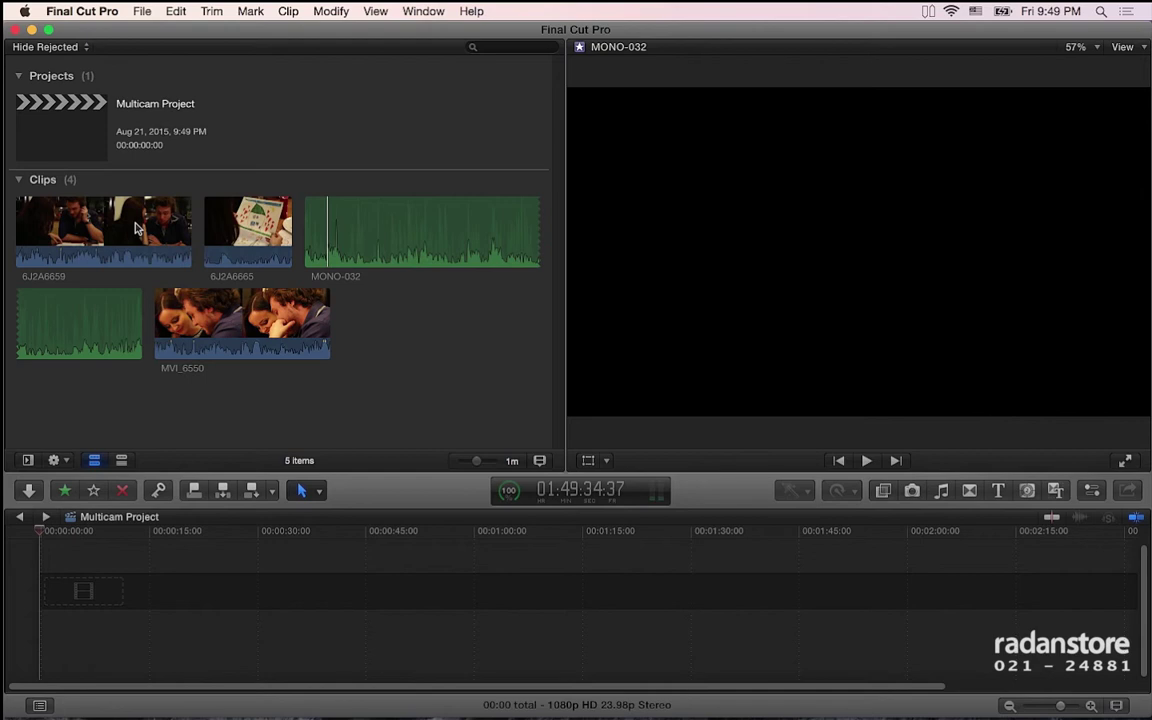
- Select all four source clips: MONO-032, MVI_6550, 6J2A6659 and 6J2A6665
{"action": "left_click", "coordinate": [137, 229]}
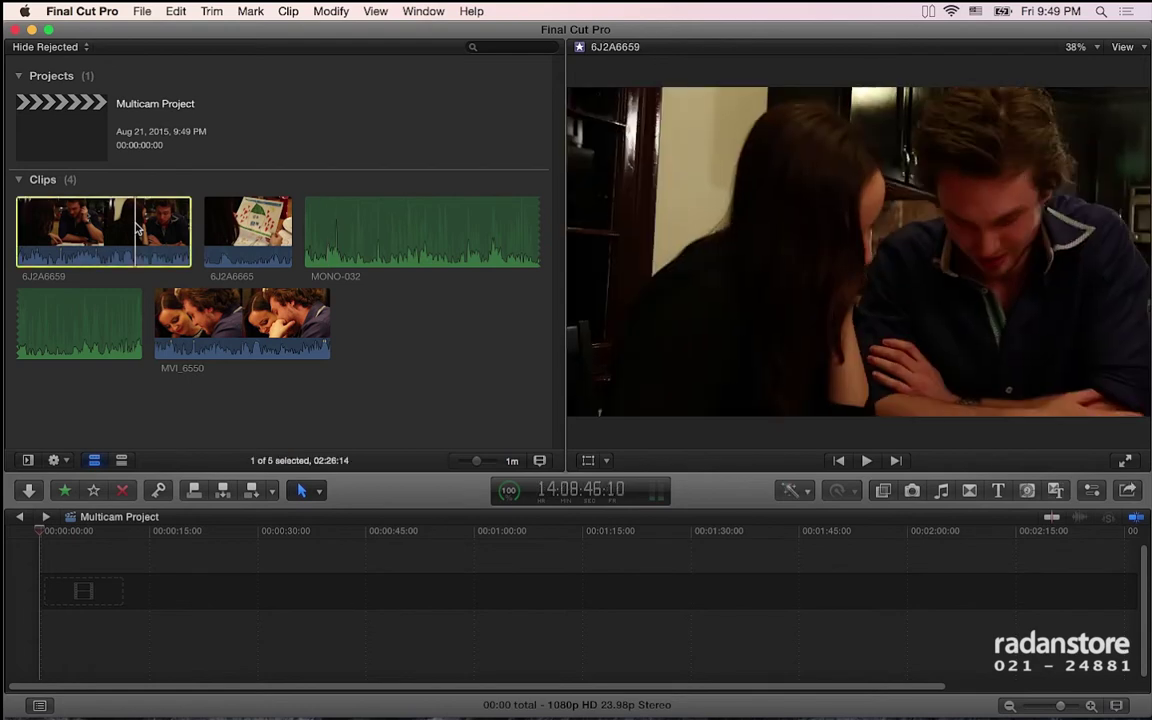
{"action": "left_click", "coordinate": [217, 316], "text": "super"}
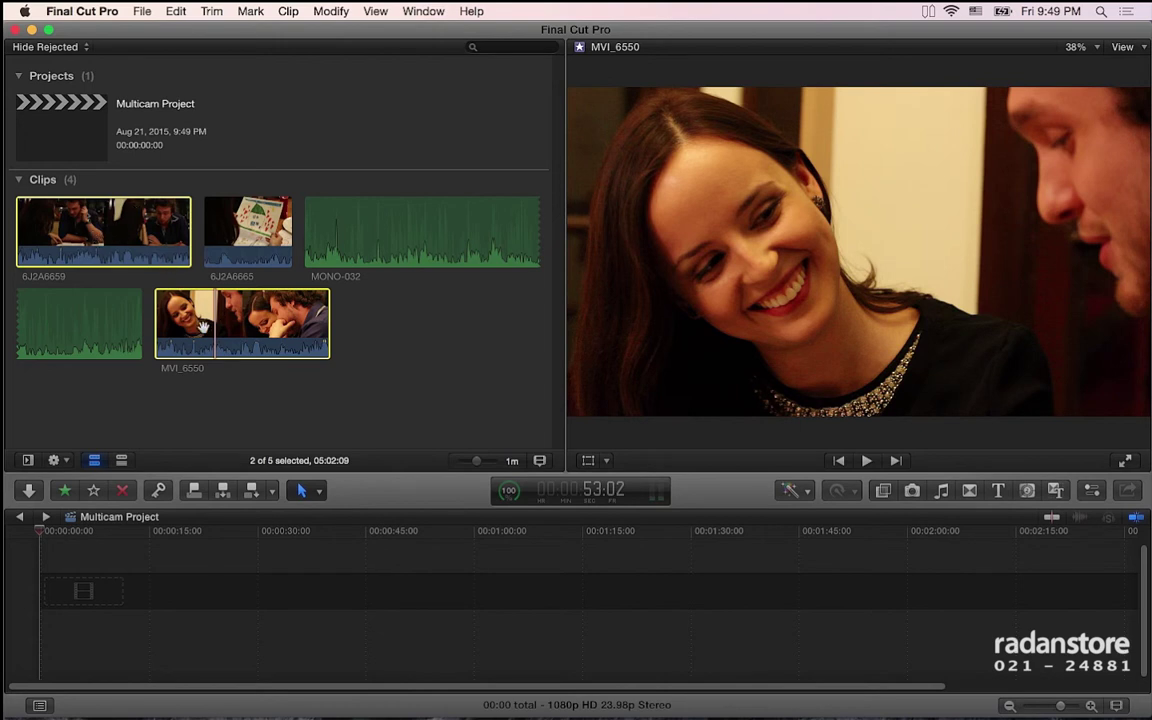
{"action": "left_click", "coordinate": [417, 393]}
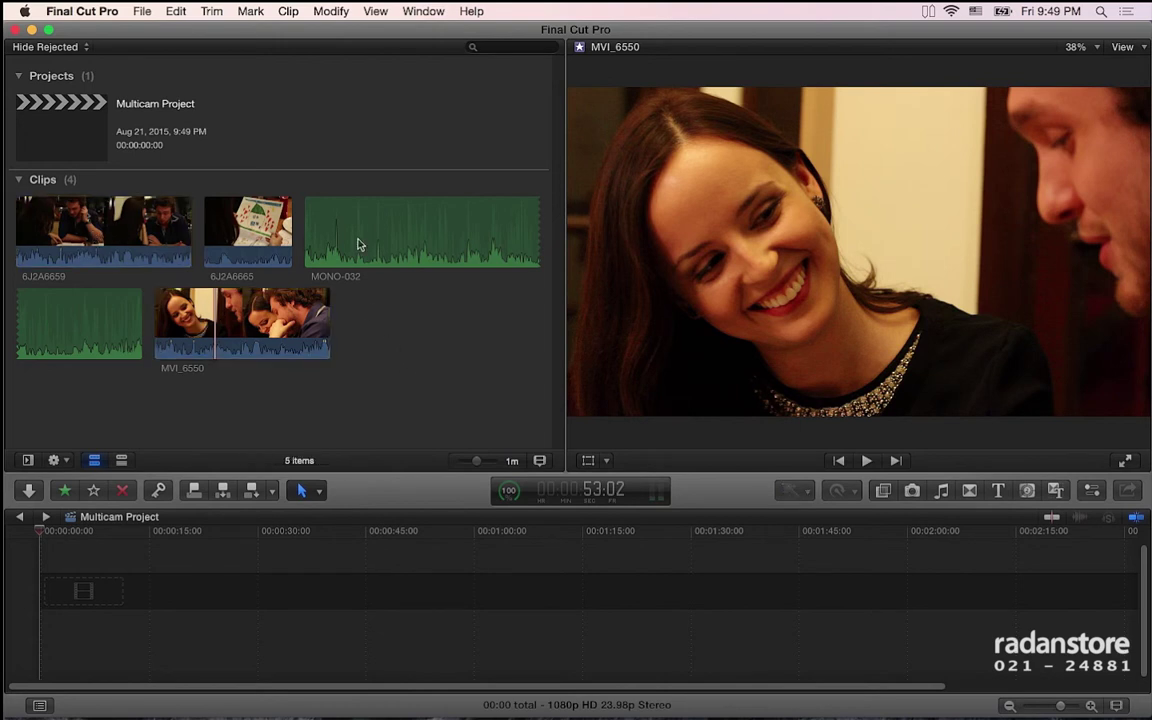
{"action": "left_click", "coordinate": [358, 246]}
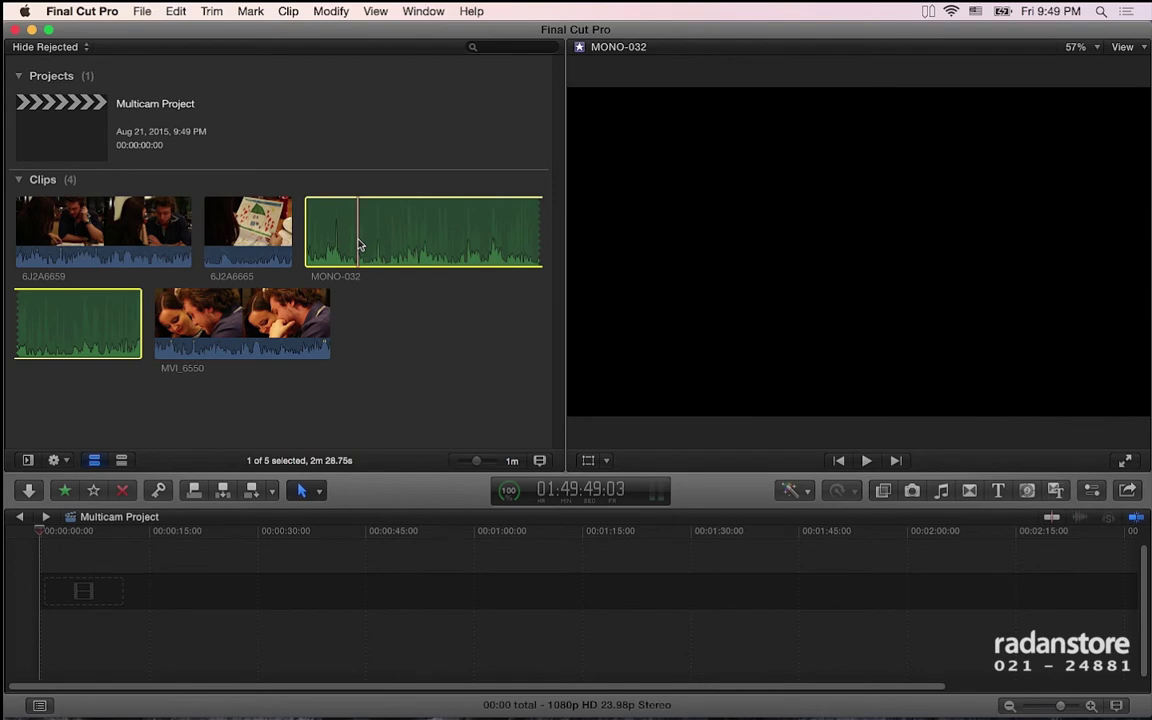
{"action": "left_click", "coordinate": [210, 320], "text": "super"}
{"action": "left_click", "coordinate": [157, 238], "text": "super"}
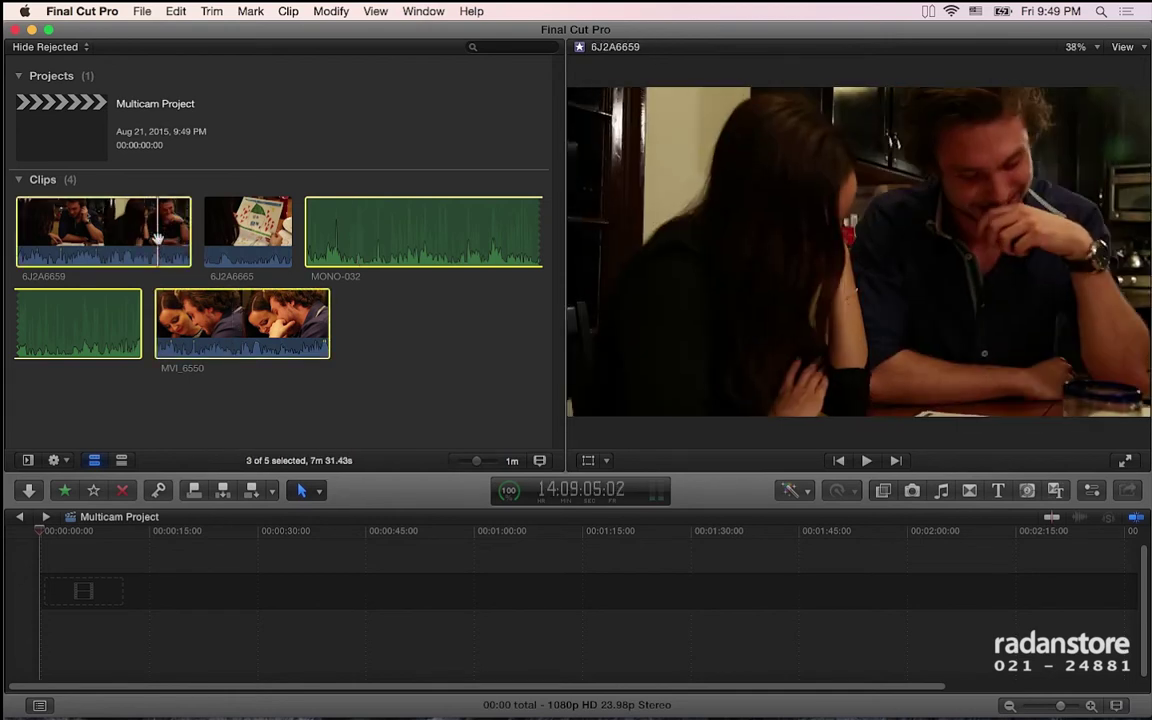
{"action": "left_click", "coordinate": [212, 212], "text": "super"}
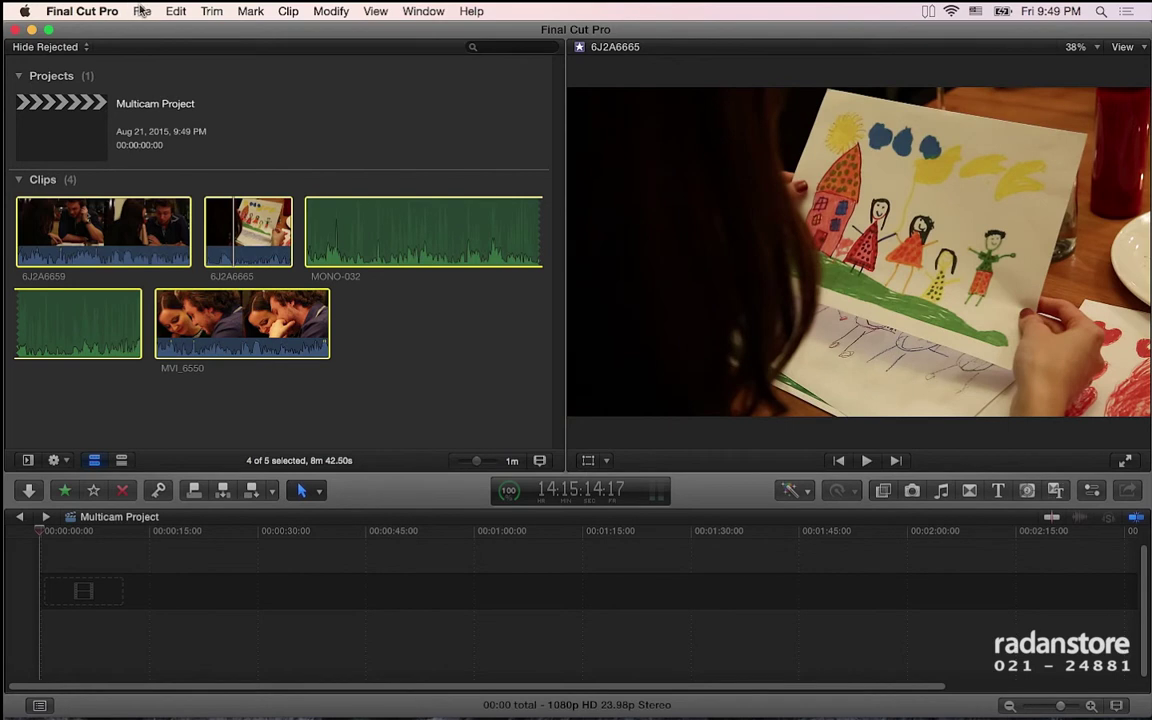
{"action": "left_click", "coordinate": [139, 11]}
- Start a new multicam clip from the four clips and delete 'Untitled' from its name
{"action": "mouse_move", "coordinate": [162, 35]}
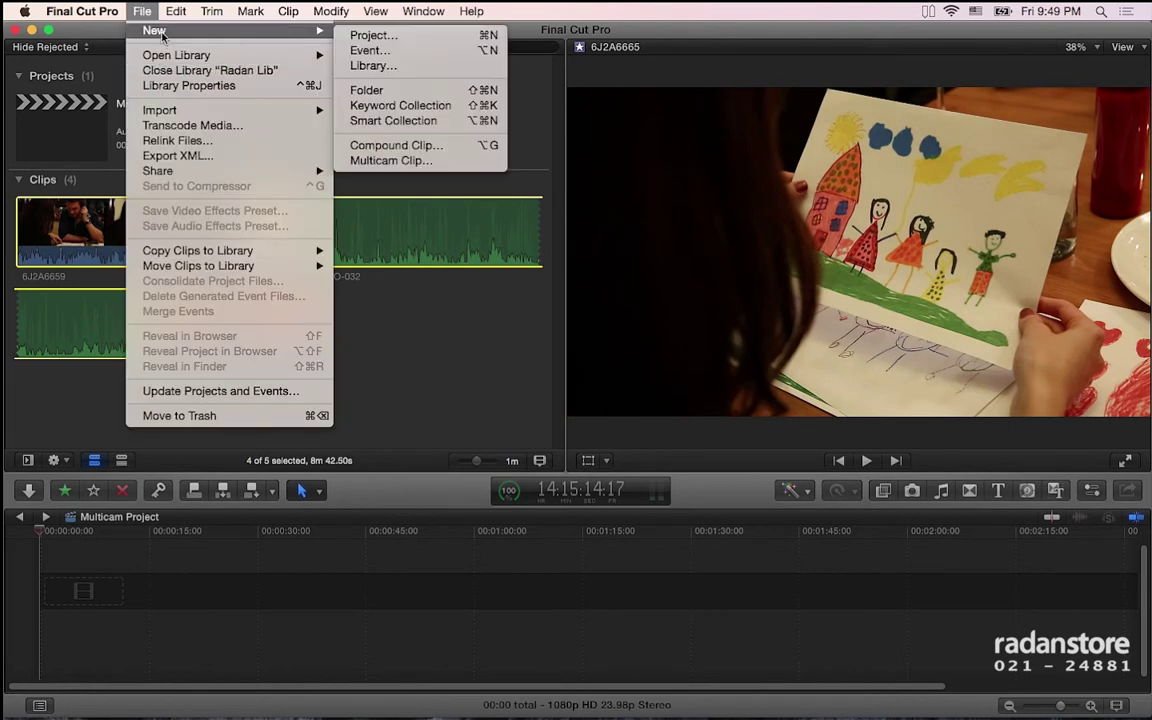
{"action": "left_click", "coordinate": [385, 160]}
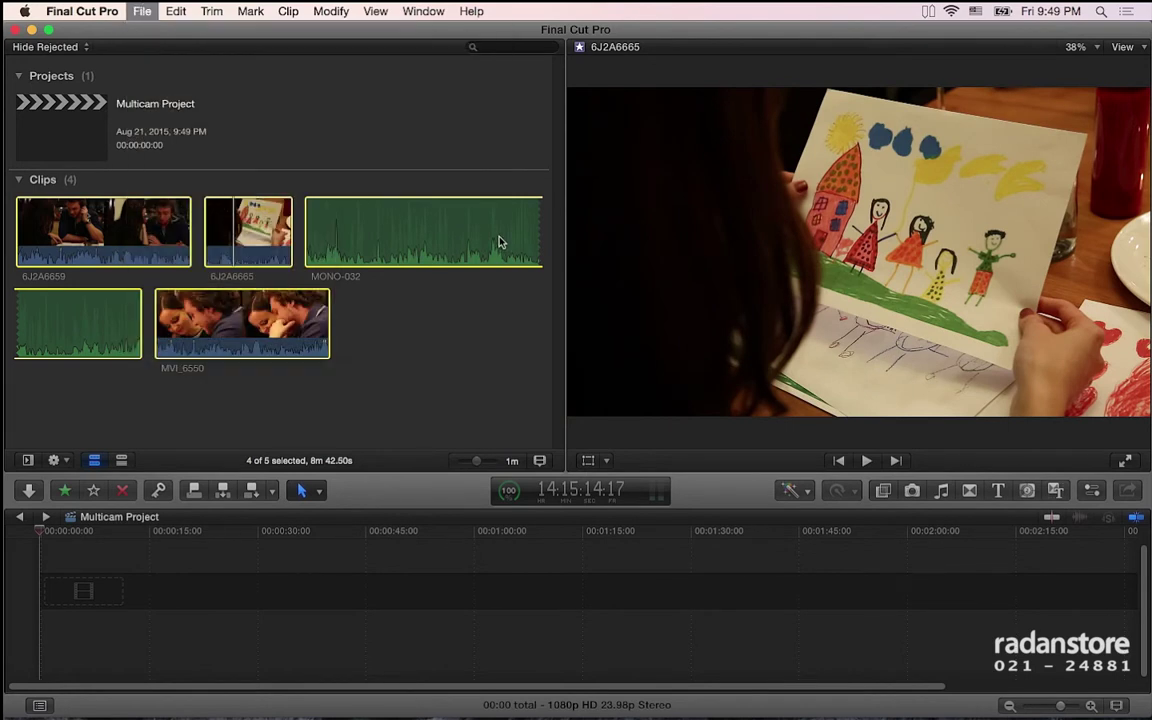
{"action": "left_click", "coordinate": [557, 54]}
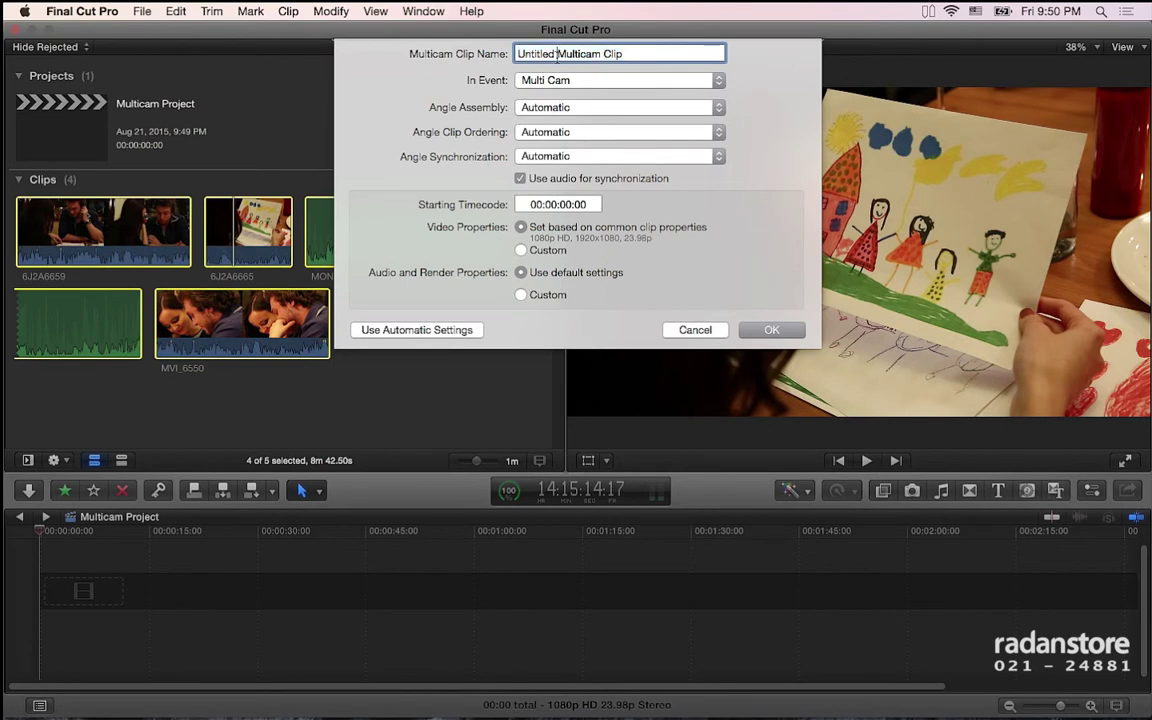
{"action": "left_click_drag", "start_coordinate": [557, 54], "coordinate": [465, 57]}
{"action": "key", "text": "BackSpace"}
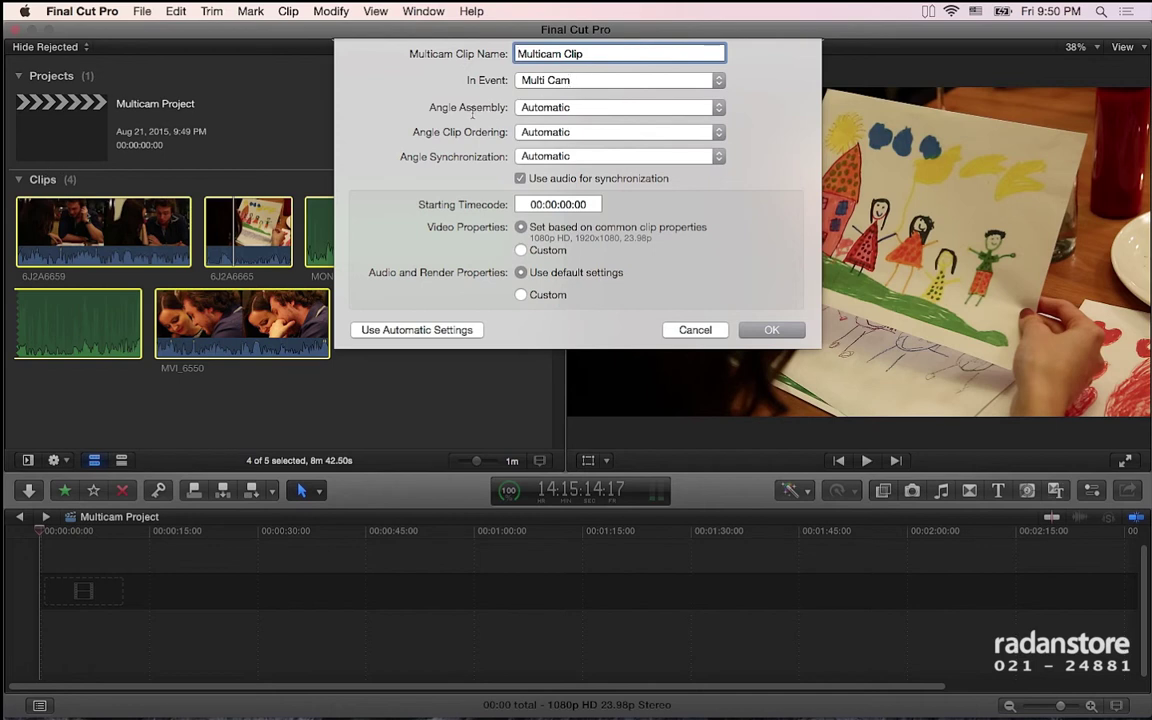
- Check the Angle Assembly and Angle Clip Ordering options, leaving both on Automatic
{"action": "left_click", "coordinate": [585, 107]}
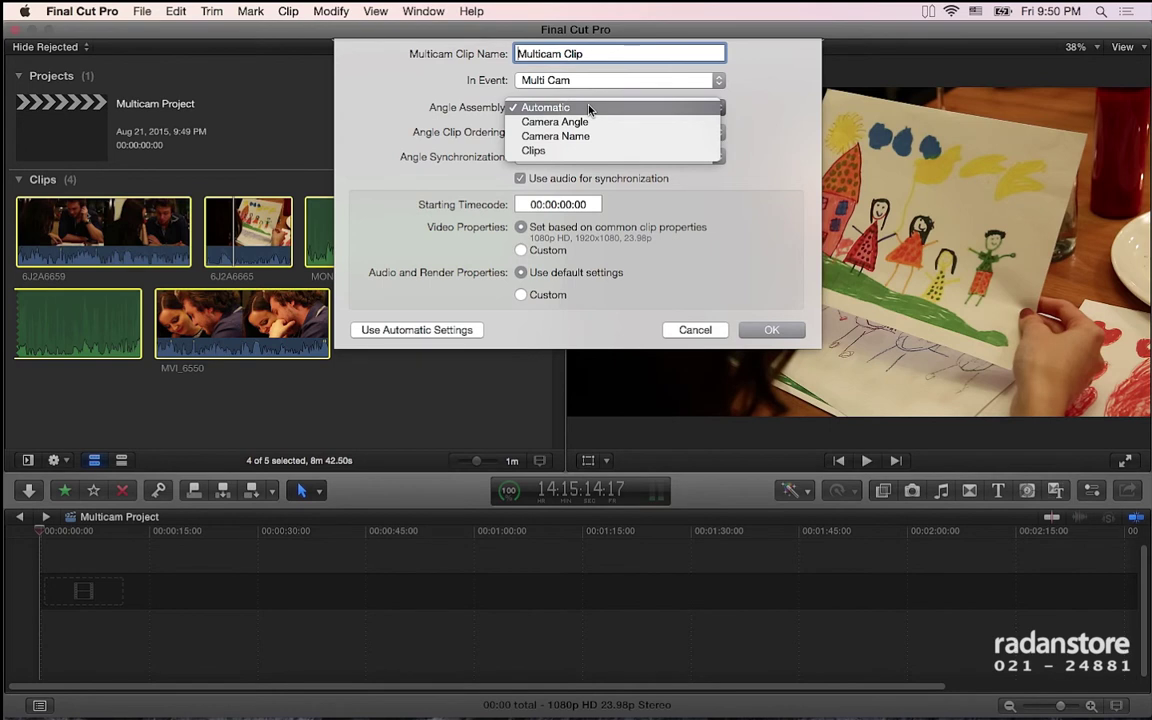
{"action": "left_click", "coordinate": [449, 108]}
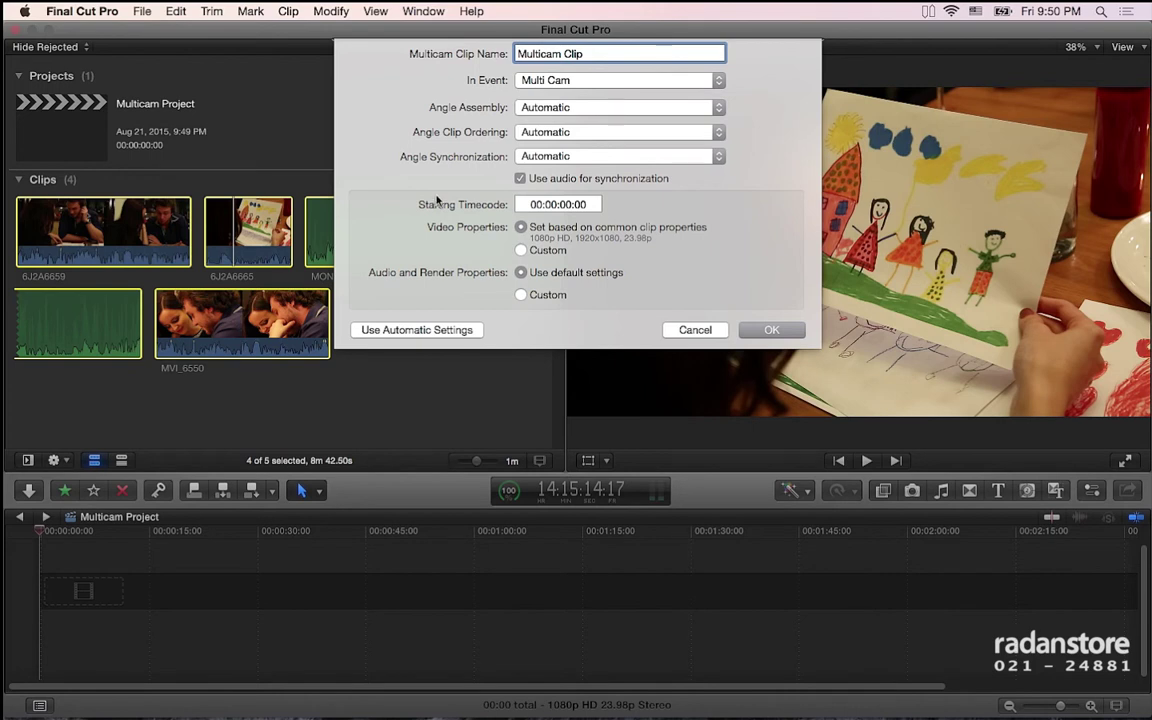
{"action": "left_click", "coordinate": [530, 107]}
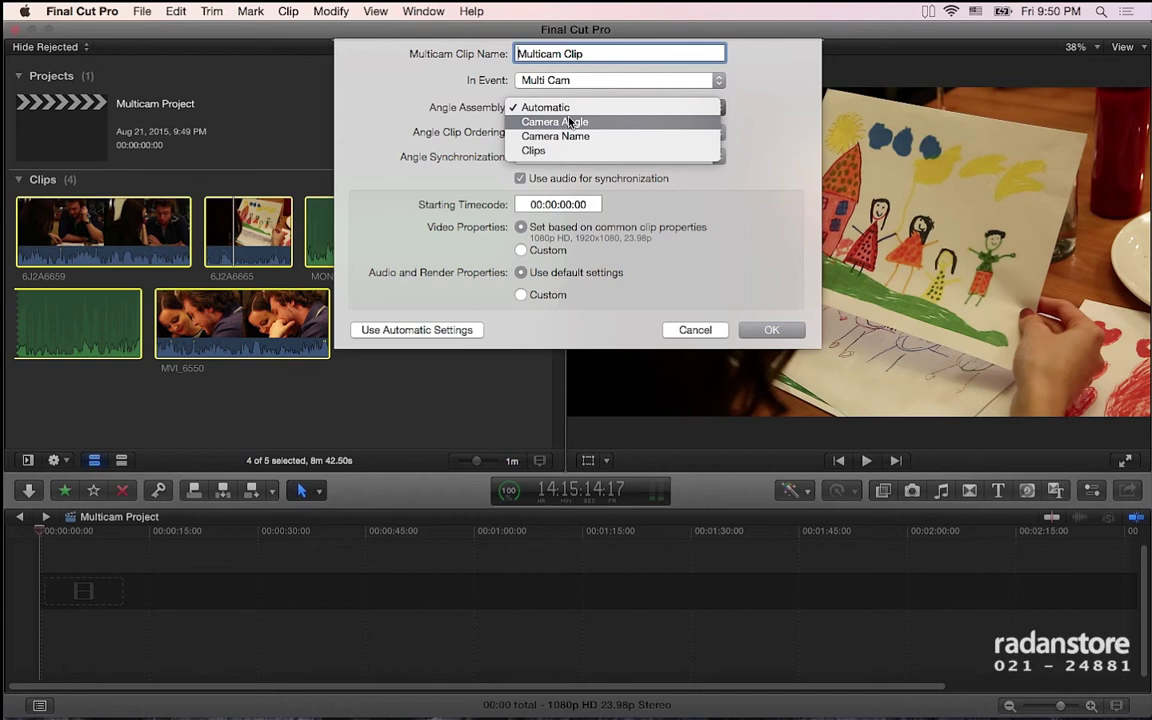
{"action": "left_click", "coordinate": [565, 108]}
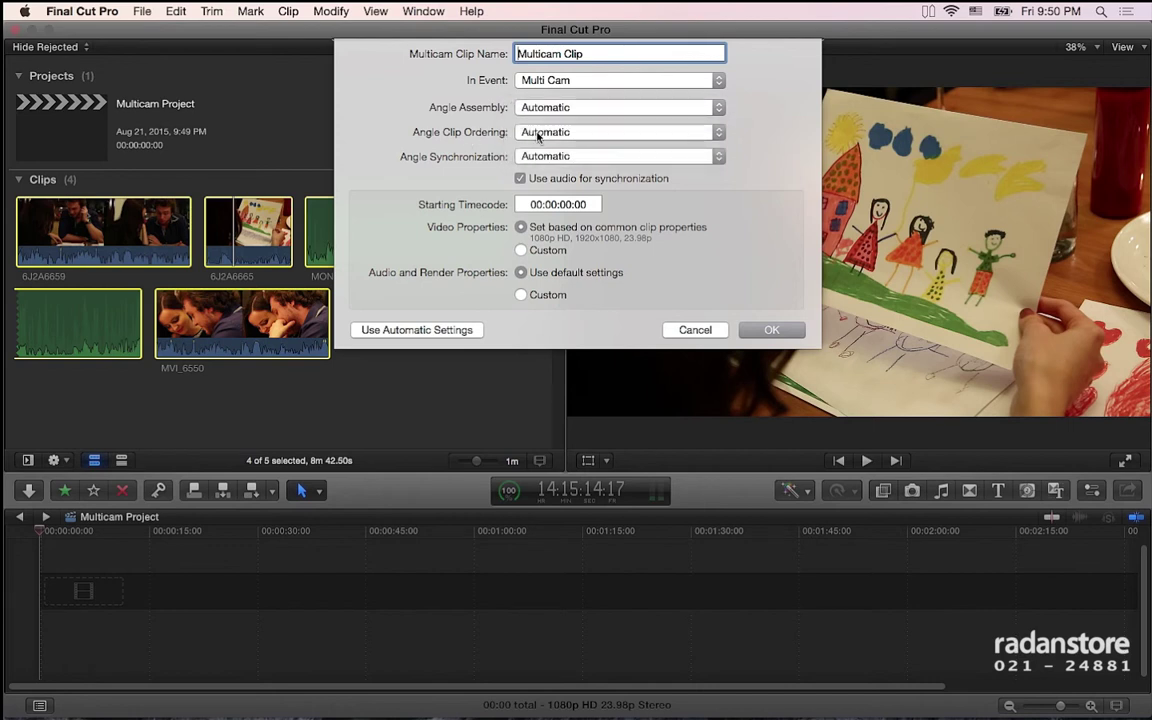
{"action": "left_click", "coordinate": [576, 131]}
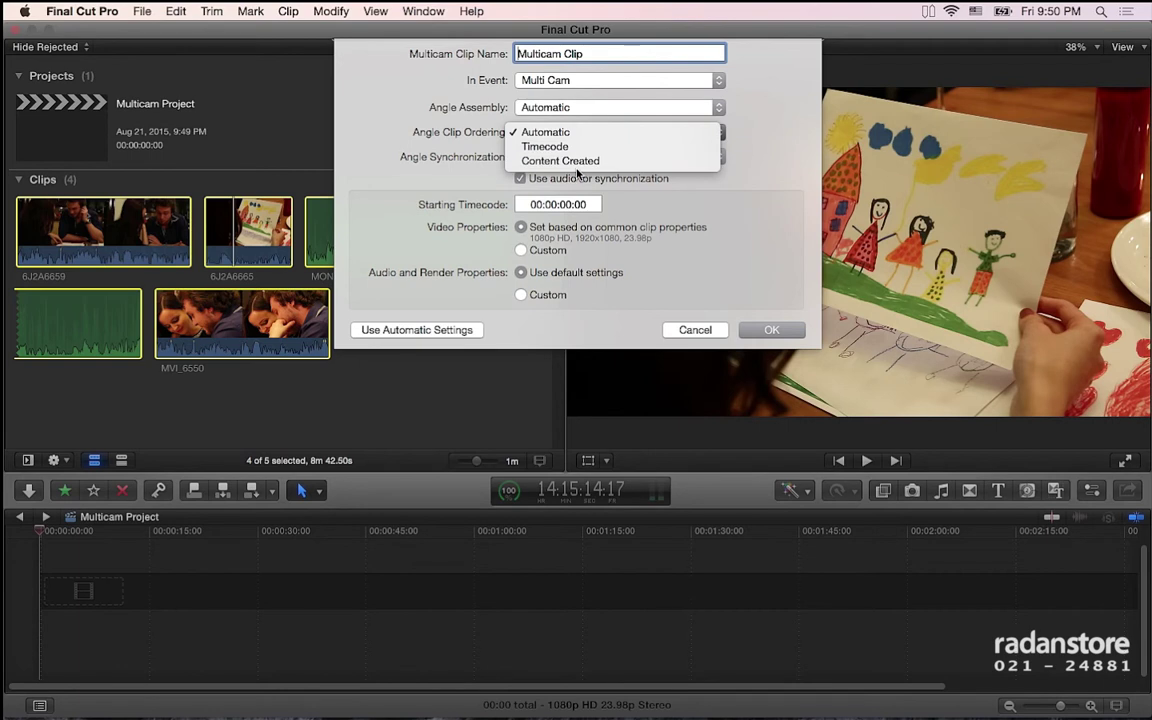
{"action": "left_click", "coordinate": [479, 176]}
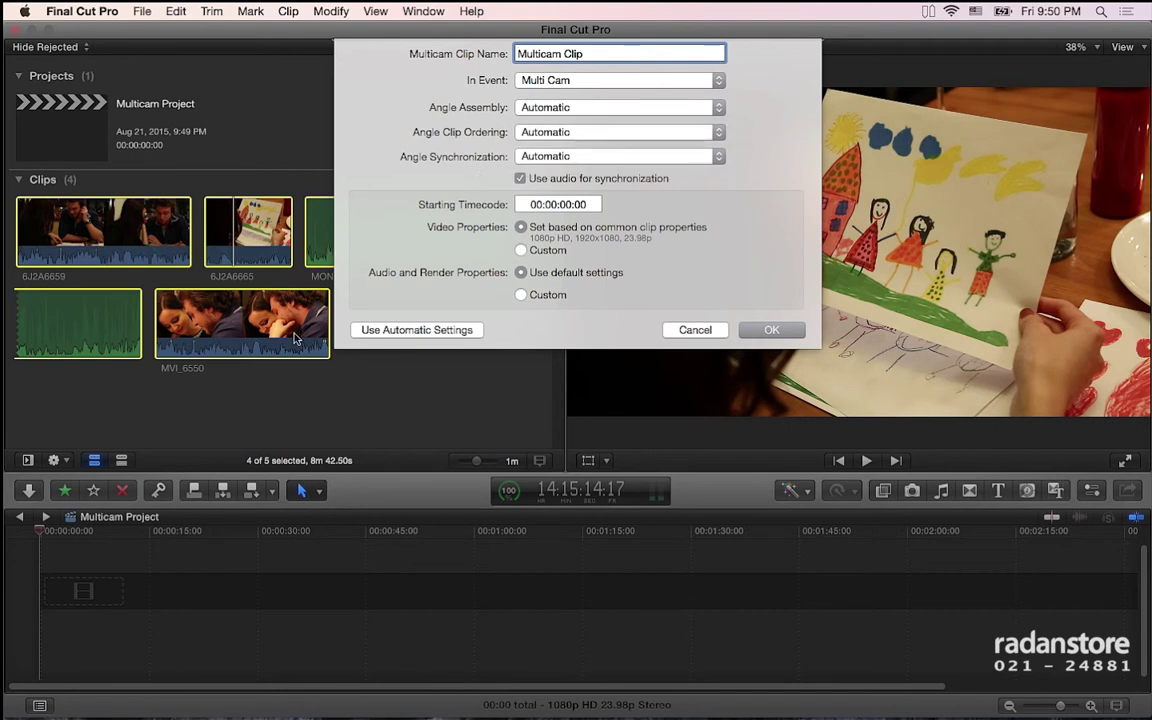
{"action": "left_click", "coordinate": [530, 131]}
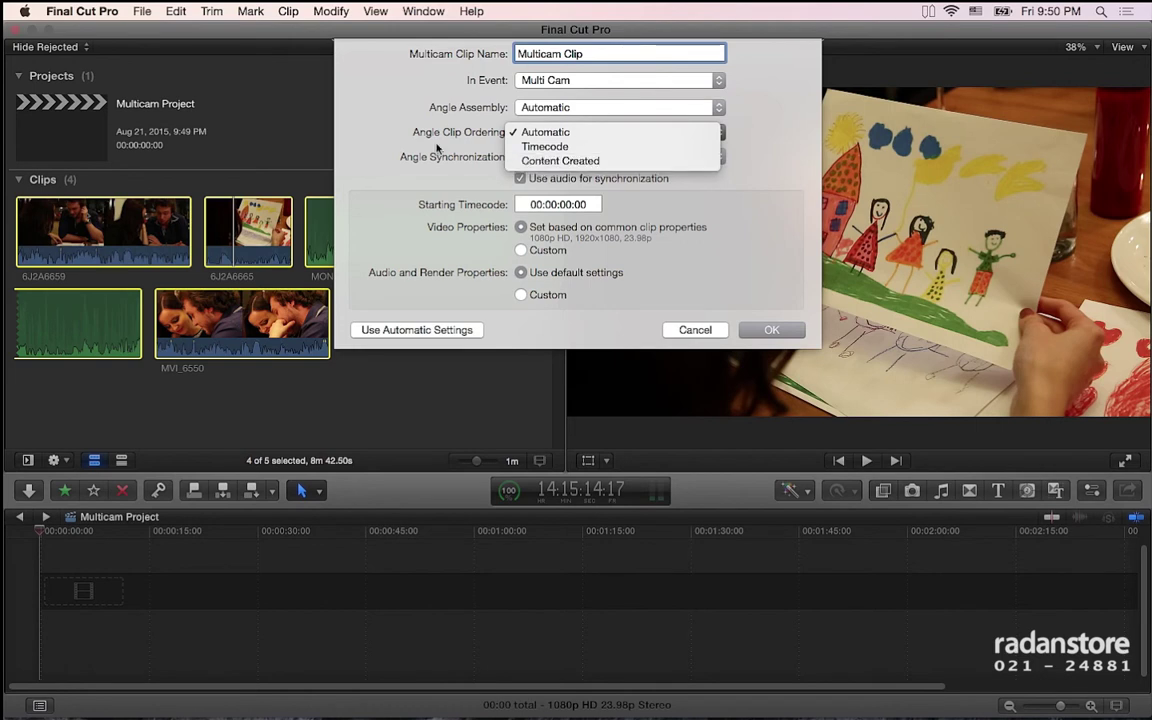
{"action": "left_click", "coordinate": [392, 132]}
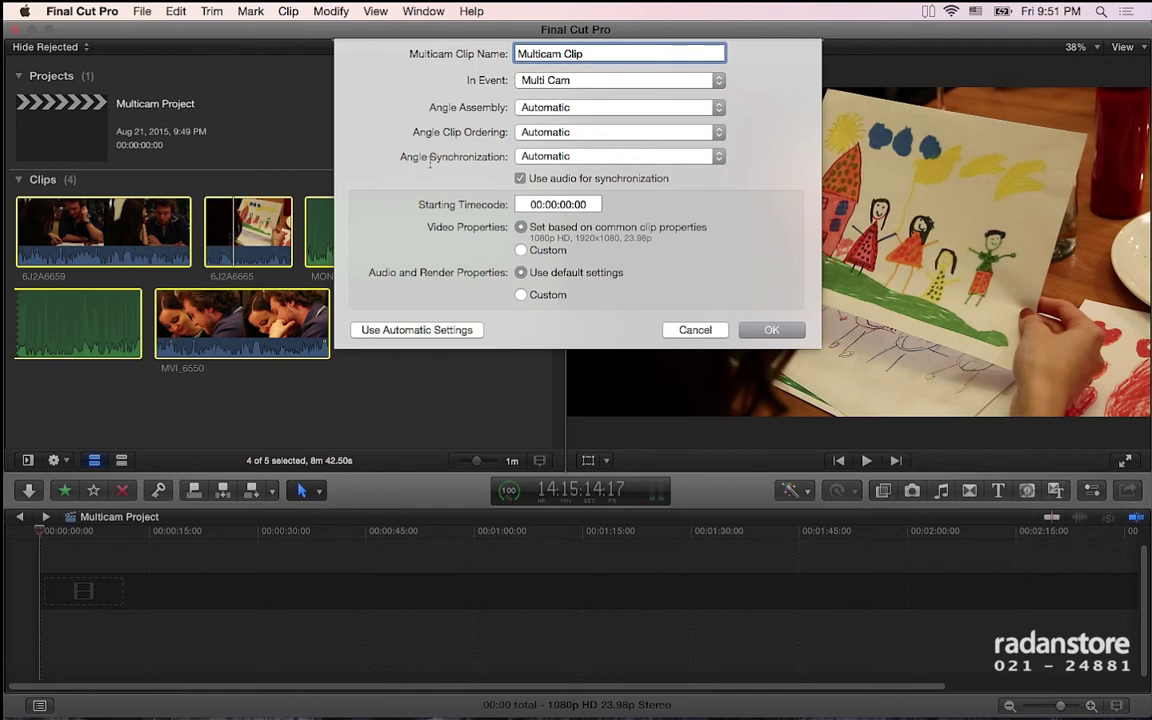
- Leave Angle Synchronization on Automatic and cancel the multicam clip
{"action": "left_click", "coordinate": [519, 156]}
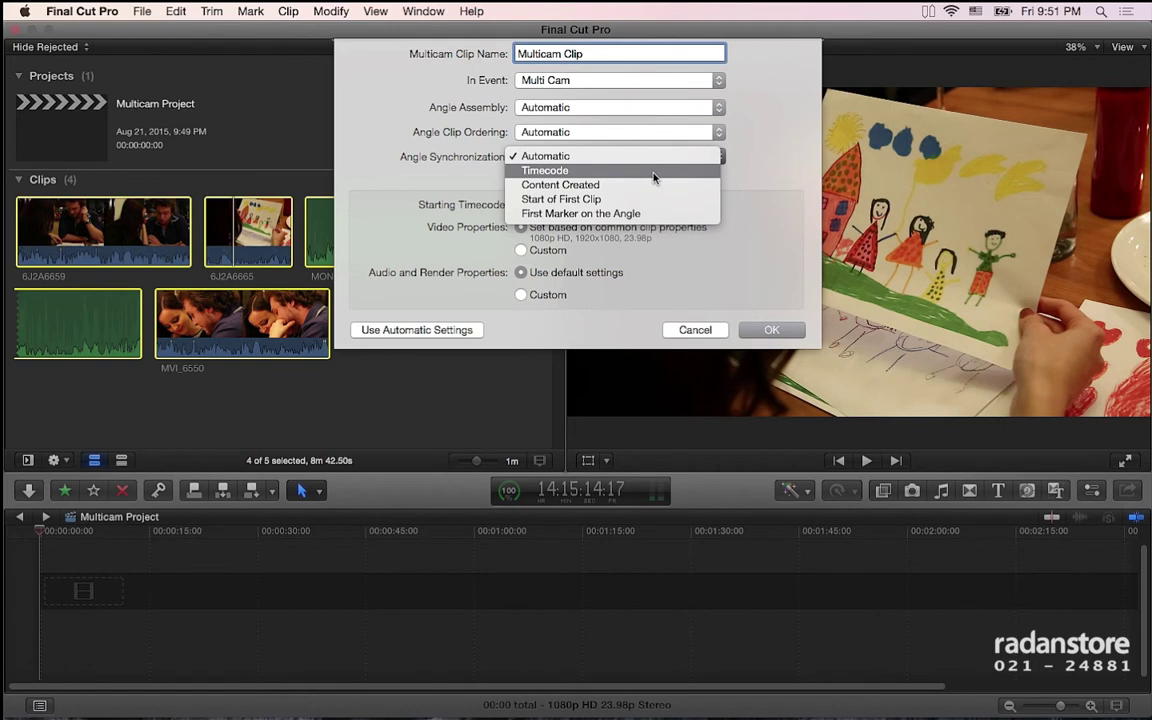
{"action": "left_click", "coordinate": [684, 327]}
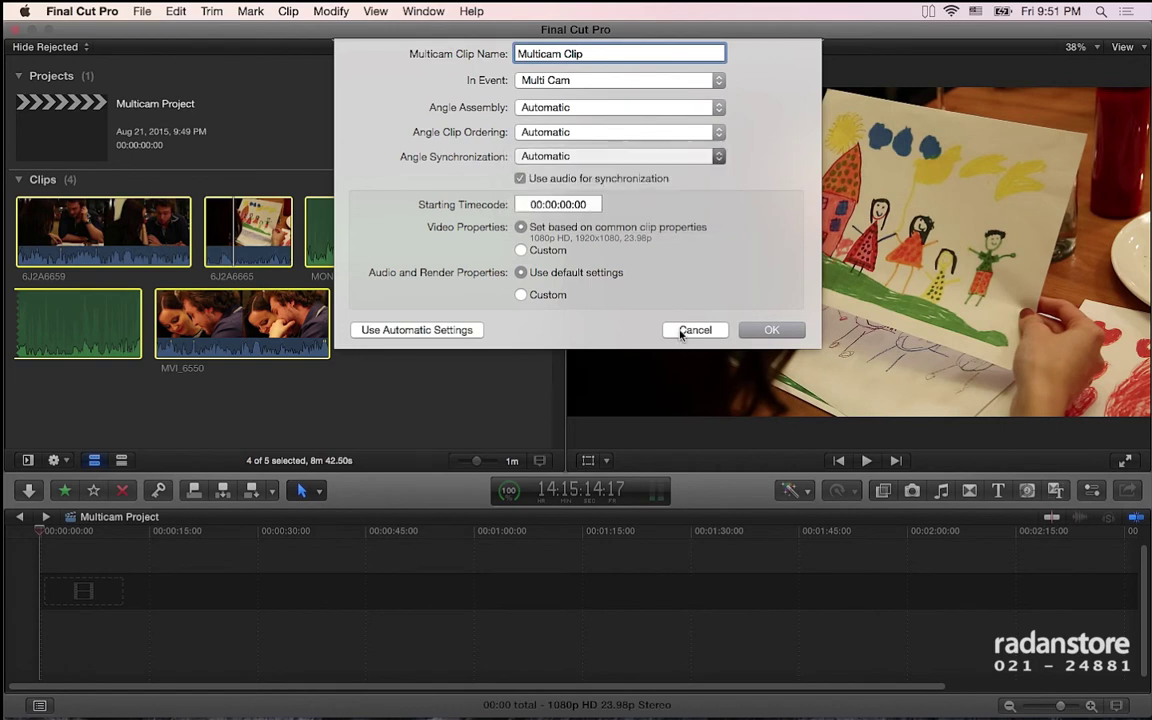
{"action": "left_click", "coordinate": [586, 154]}
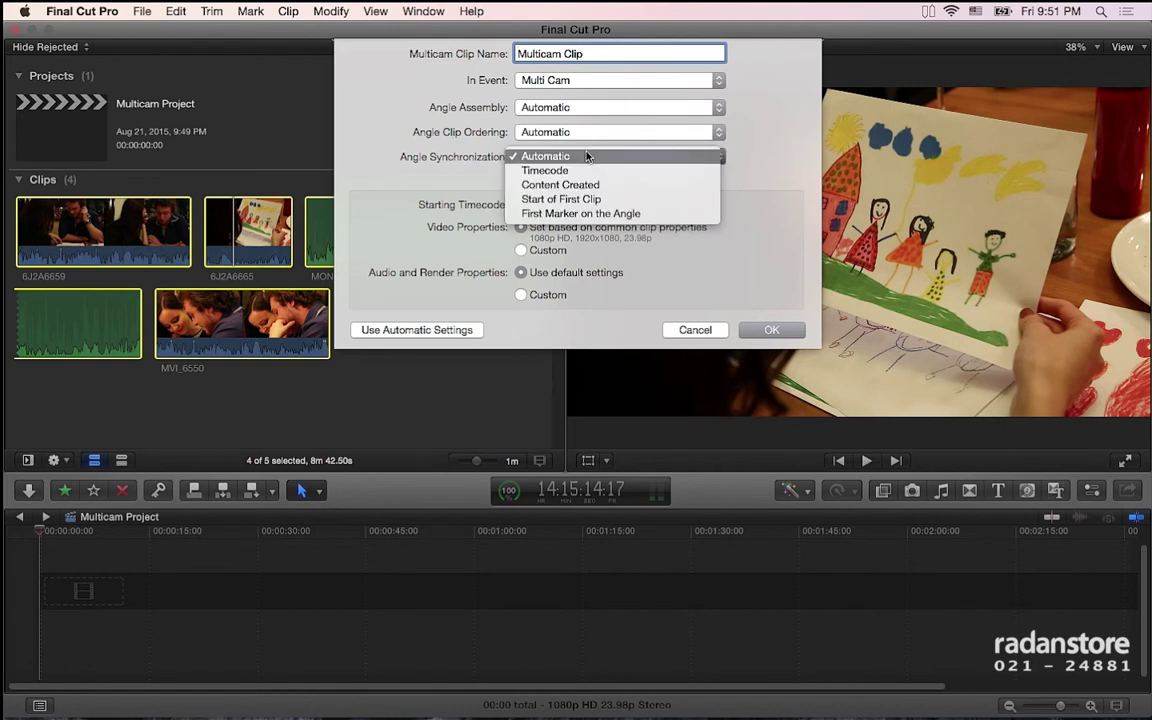
{"action": "left_click", "coordinate": [605, 300]}
{"action": "left_click", "coordinate": [668, 331]}
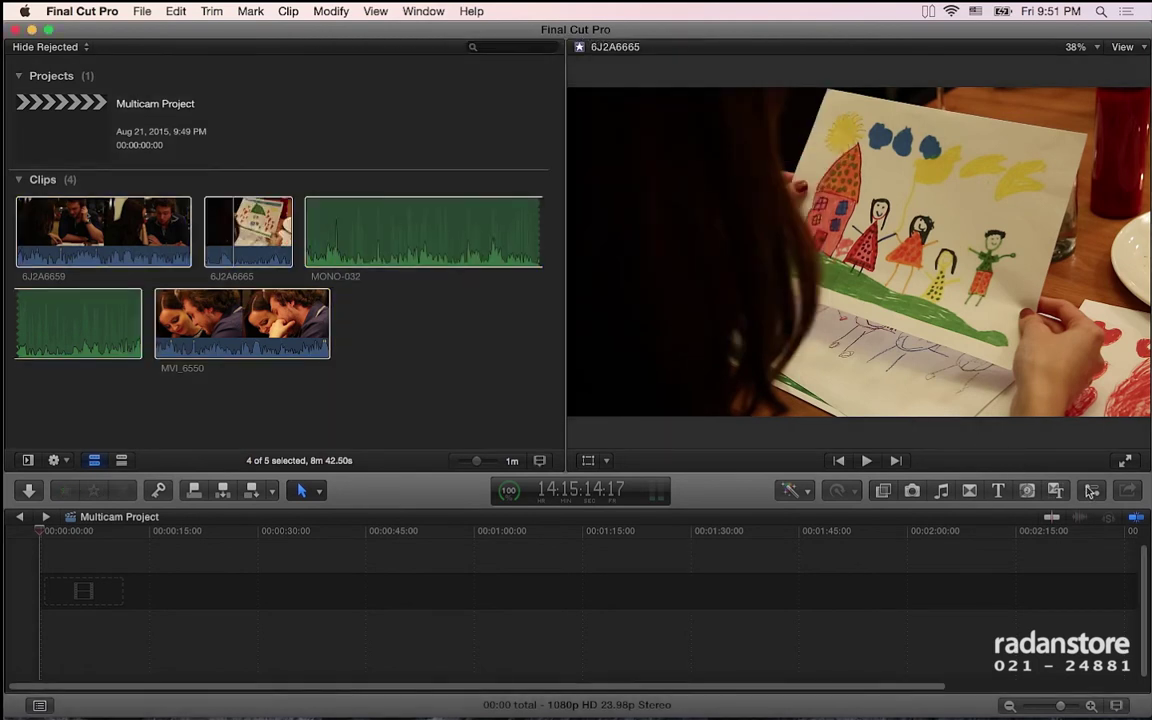
- Show the Inspector's Info tab and review 6J2A6659's metadata
{"action": "key", "text": "super+4"}
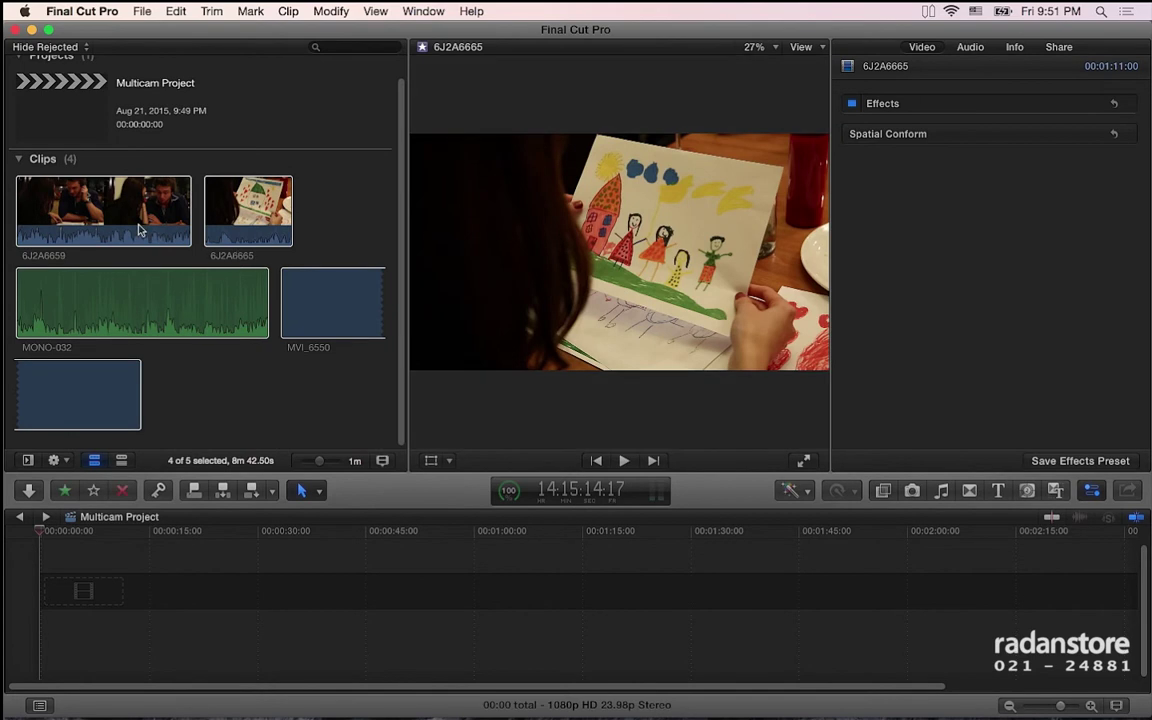
{"action": "left_click", "coordinate": [134, 222]}
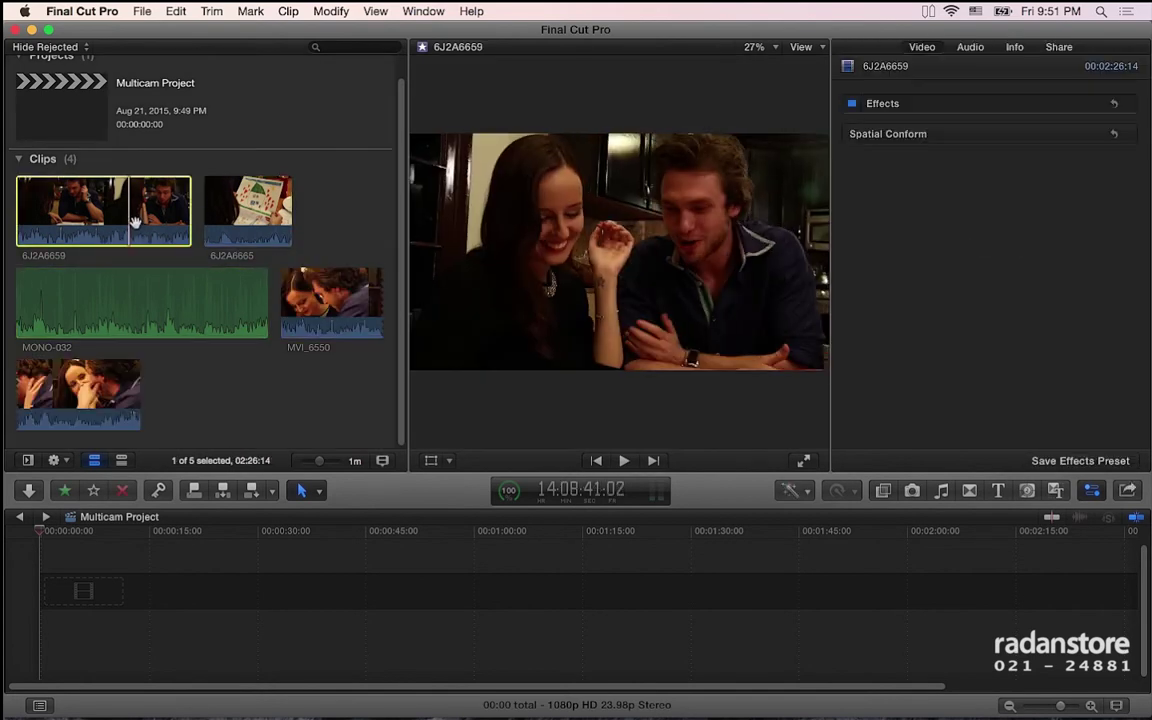
{"action": "left_click", "coordinate": [1015, 48]}
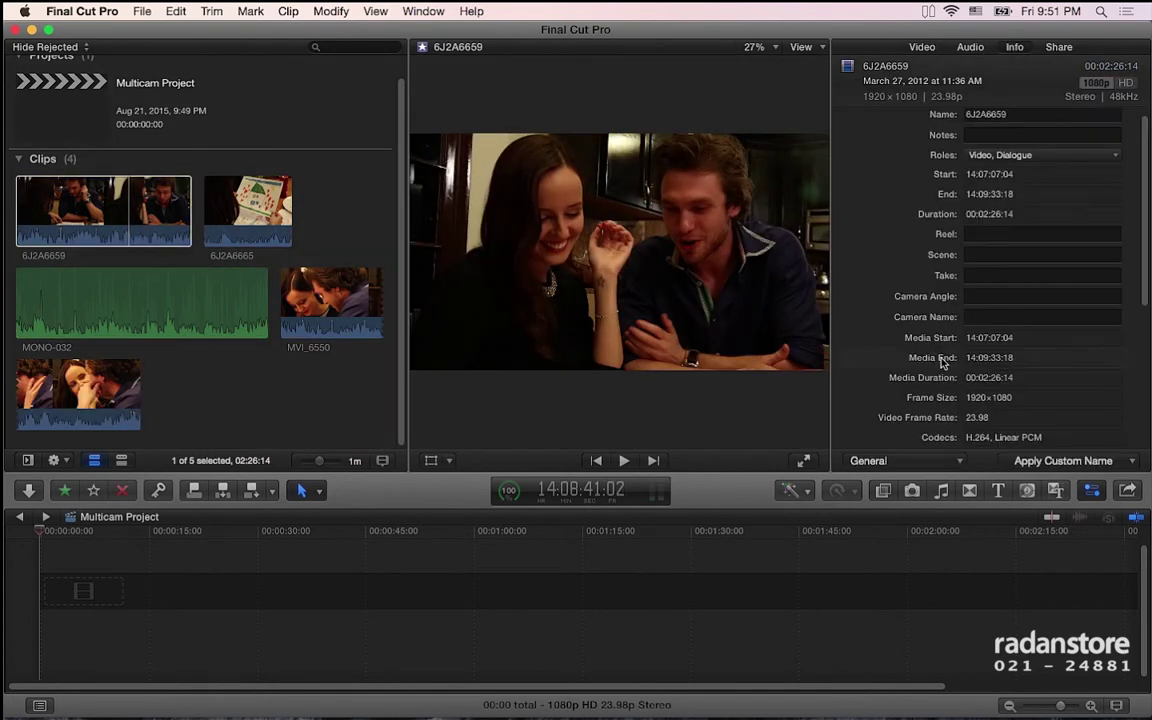
{"action": "scroll", "coordinate": [941, 345], "scroll_direction": "down", "scroll_amount": 2}
{"action": "scroll", "coordinate": [946, 355], "scroll_direction": "up", "scroll_amount": 1}
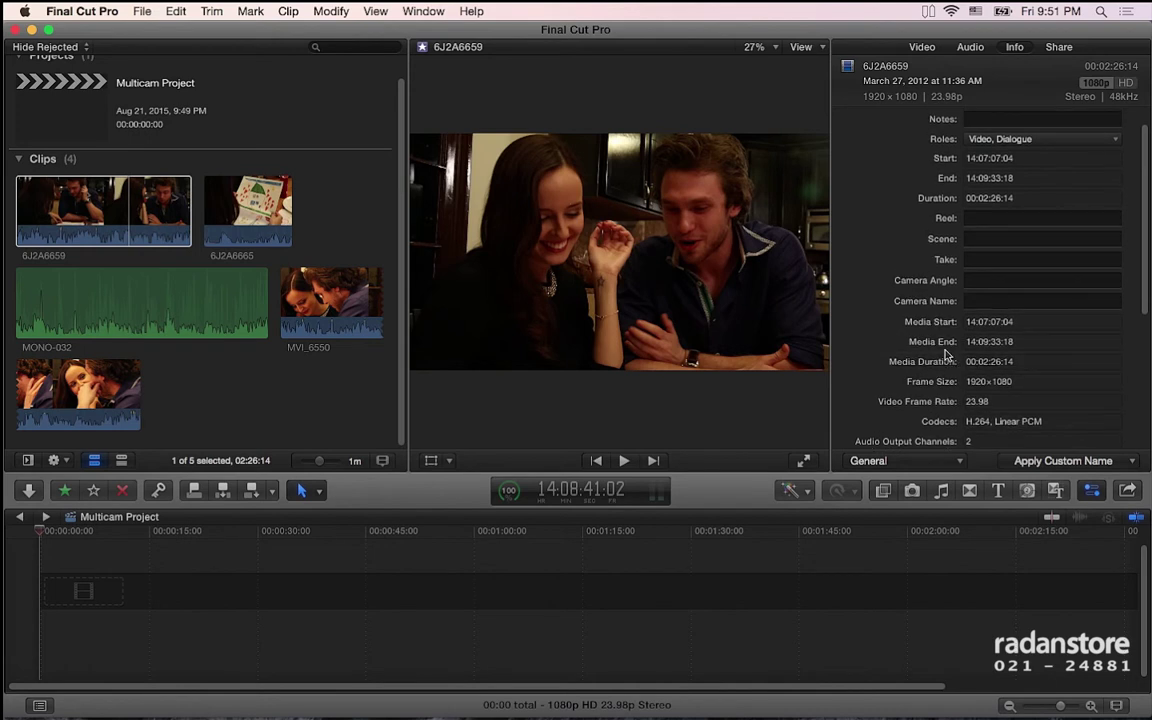
{"action": "scroll", "coordinate": [946, 355], "scroll_direction": "up", "scroll_amount": 2}
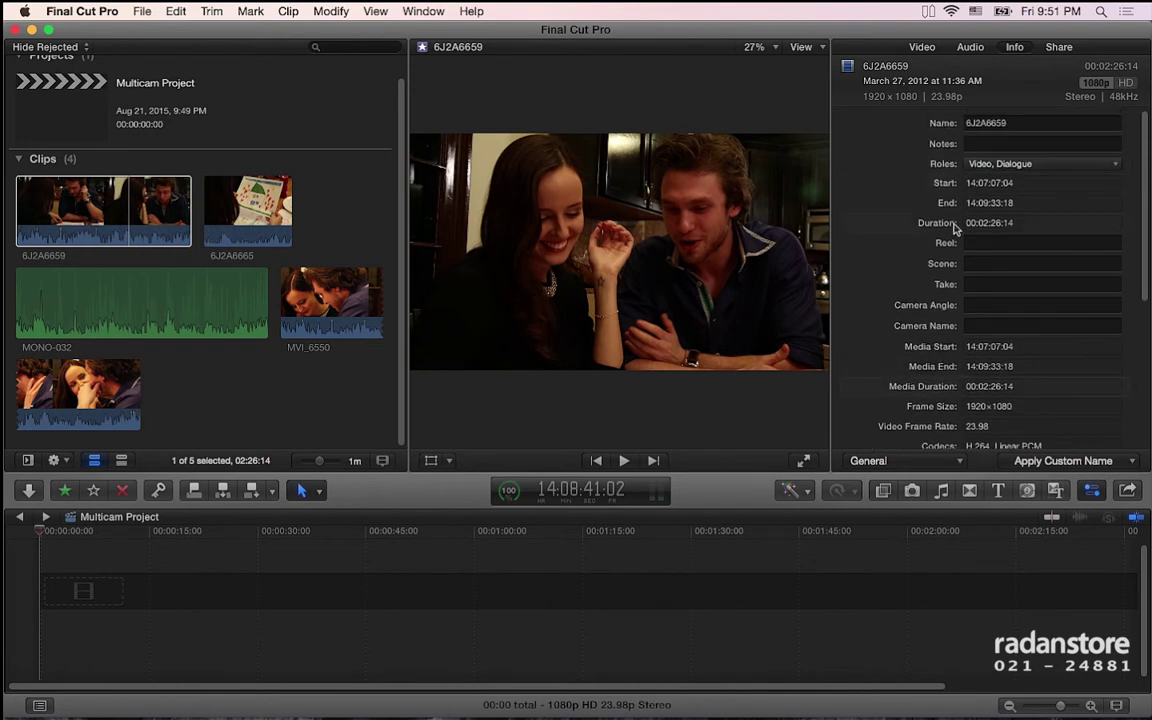
{"action": "scroll", "coordinate": [979, 242], "scroll_direction": "down", "scroll_amount": 2}
{"action": "scroll", "coordinate": [979, 242], "scroll_direction": "down", "scroll_amount": 1}
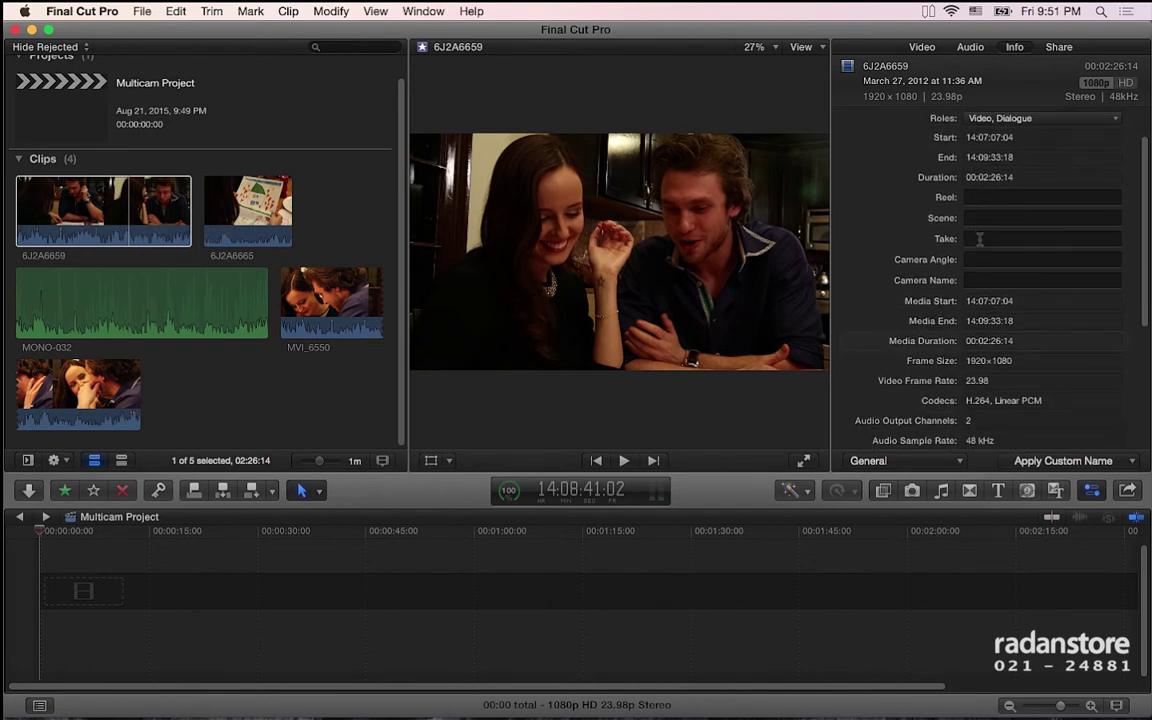
{"action": "scroll", "coordinate": [992, 302], "scroll_direction": "down", "scroll_amount": 2}
{"action": "scroll", "coordinate": [992, 301], "scroll_direction": "down", "scroll_amount": 1}
{"action": "scroll", "coordinate": [992, 301], "scroll_direction": "down", "scroll_amount": 2}
{"action": "scroll", "coordinate": [992, 303], "scroll_direction": "up", "scroll_amount": 3}
{"action": "scroll", "coordinate": [993, 307], "scroll_direction": "up", "scroll_amount": 2}
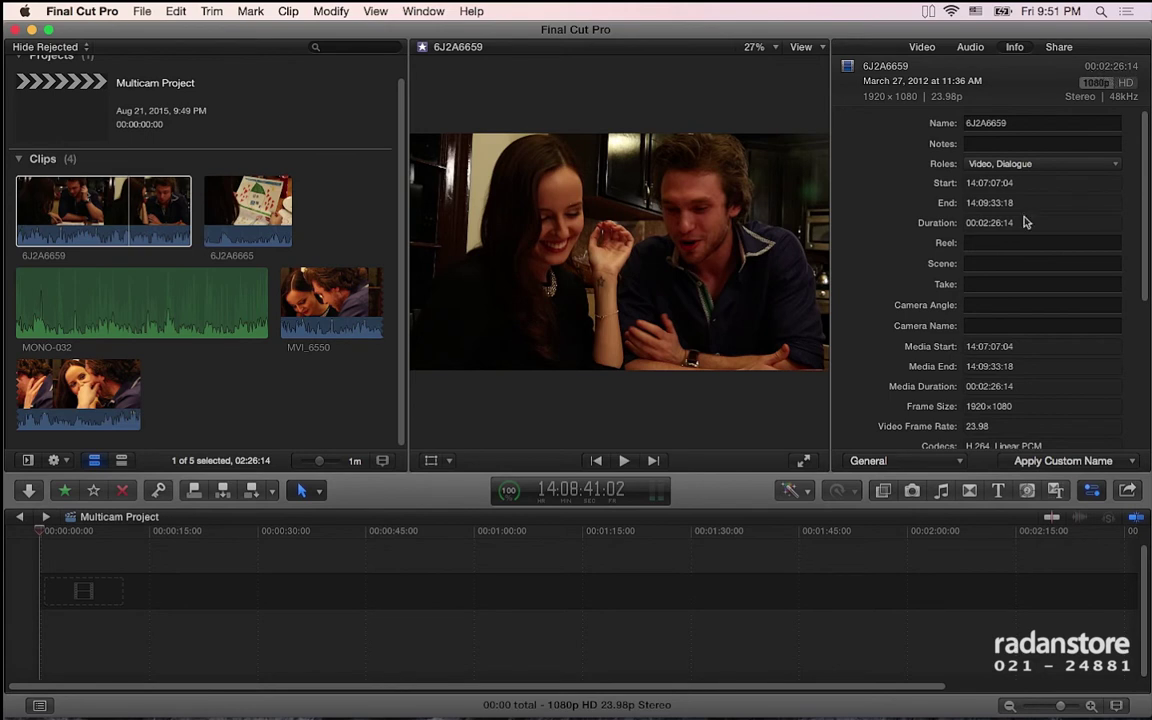
{"action": "scroll", "coordinate": [990, 304], "scroll_direction": "down", "scroll_amount": 1}
{"action": "scroll", "coordinate": [990, 304], "scroll_direction": "down", "scroll_amount": 1}
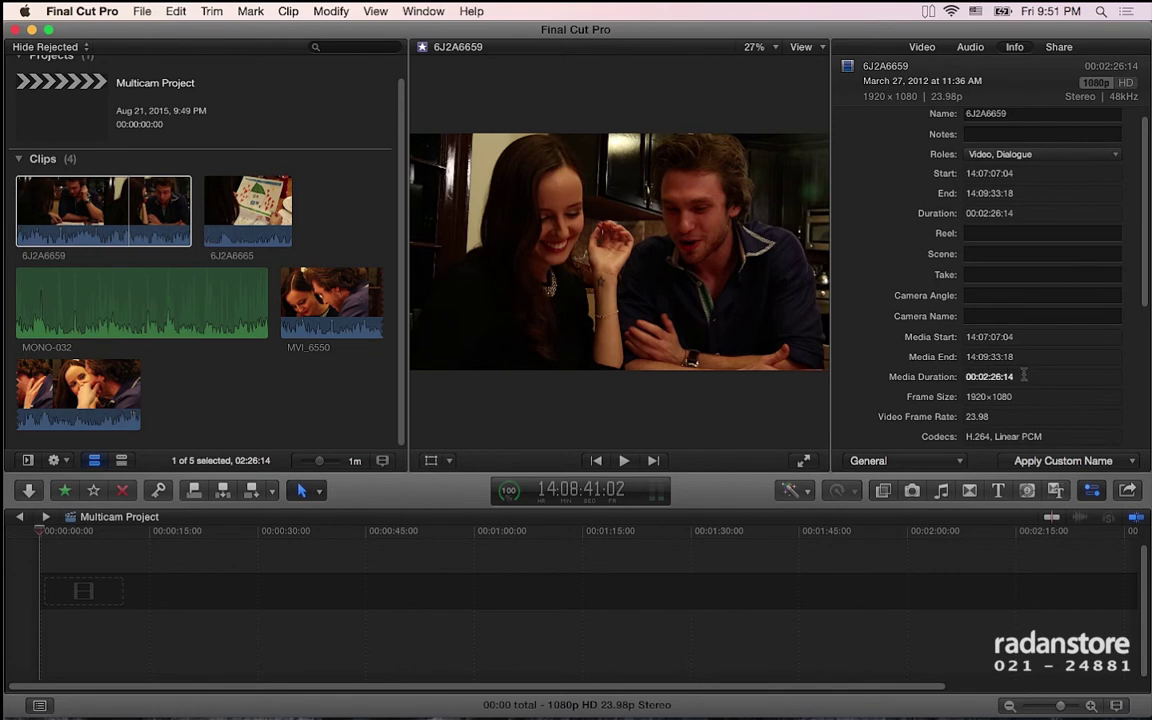
- Review metadata for 6J2A6665, MVI_6550 and MONO-032, keeping the General view
{"action": "left_click", "coordinate": [237, 226]}
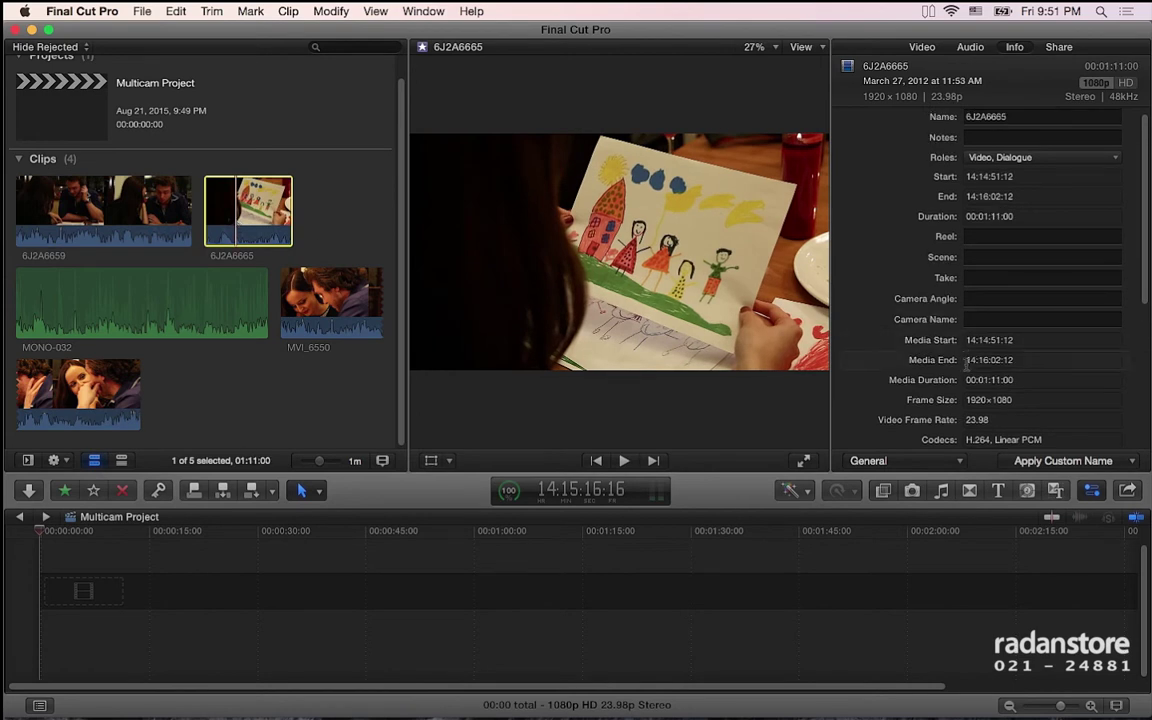
{"action": "left_click", "coordinate": [310, 290]}
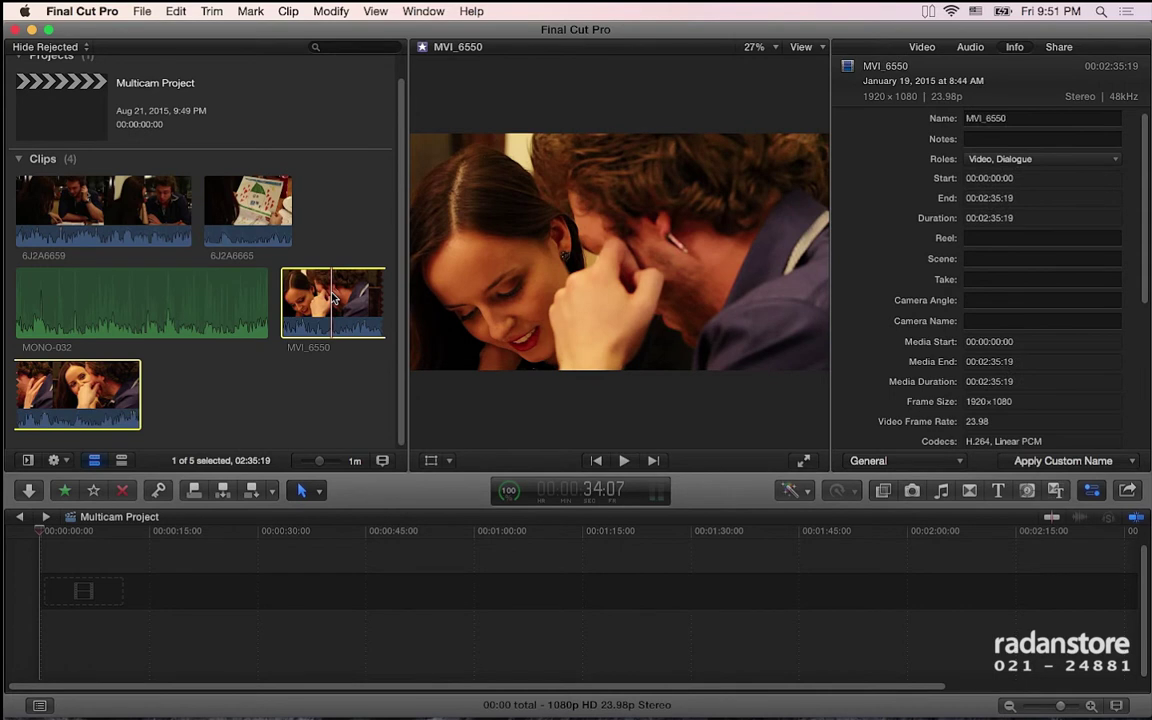
{"action": "scroll", "coordinate": [905, 330], "scroll_direction": "down", "scroll_amount": 1}
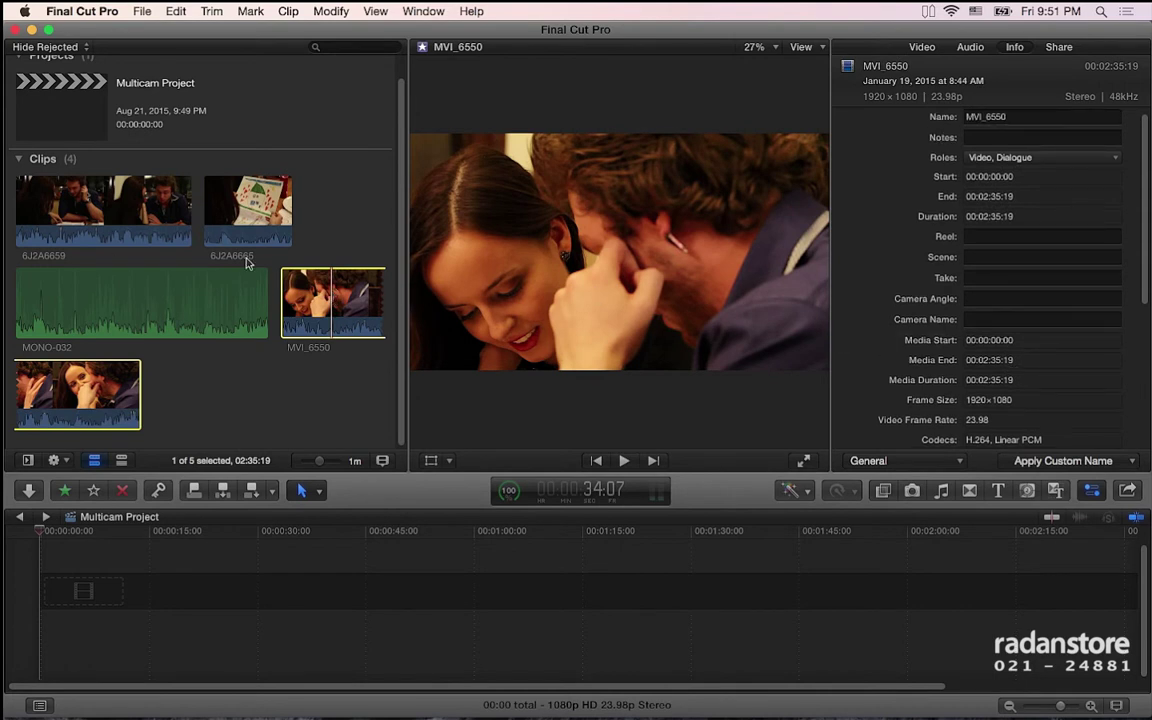
{"action": "left_click", "coordinate": [242, 295]}
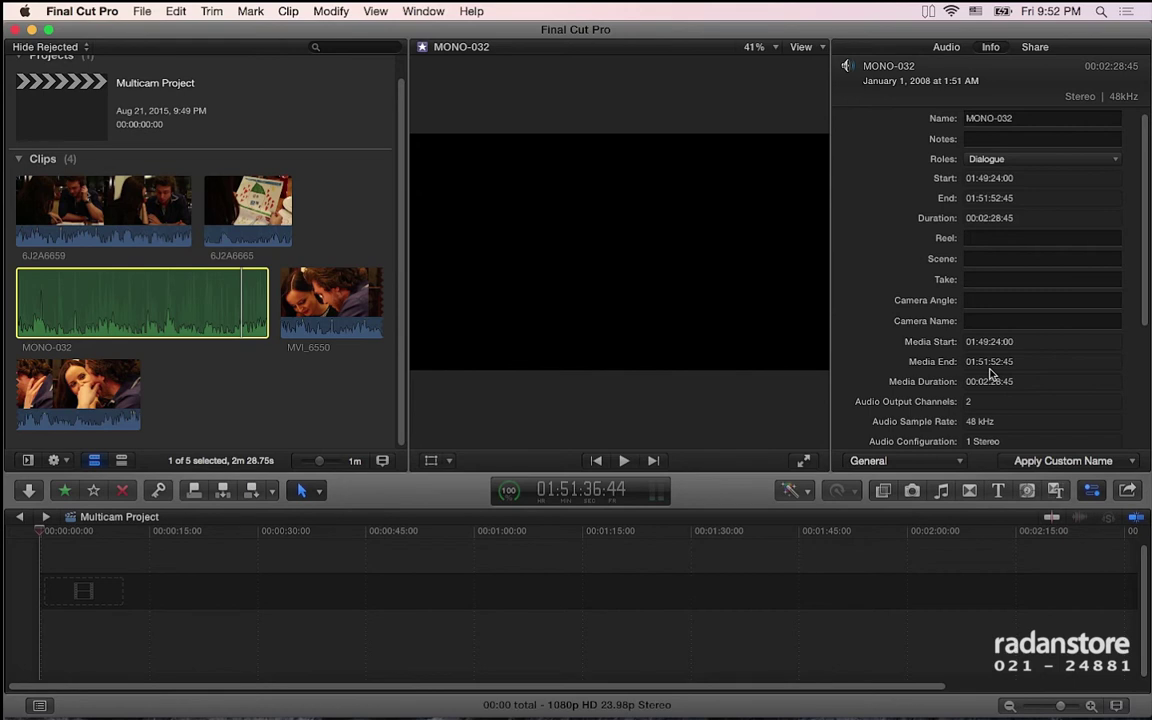
{"action": "left_click", "coordinate": [936, 461]}
{"action": "left_click", "coordinate": [1106, 404]}
{"action": "key", "text": "super+Tab"}
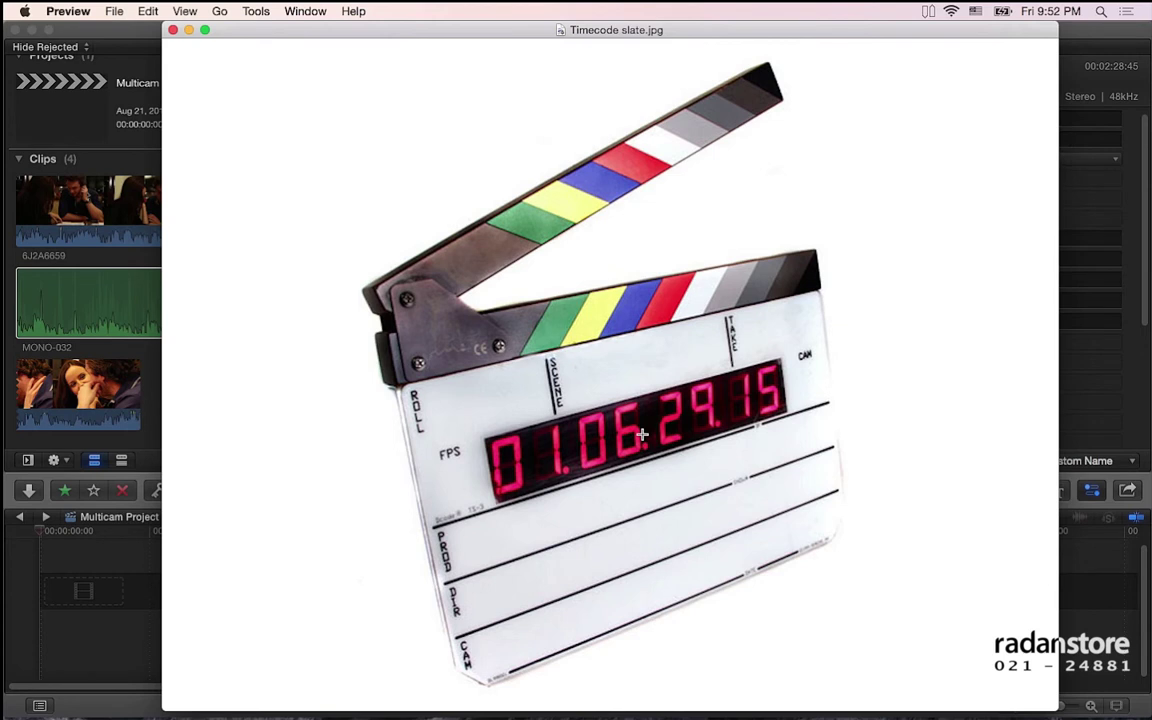
{"action": "left_click", "coordinate": [152, 461]}
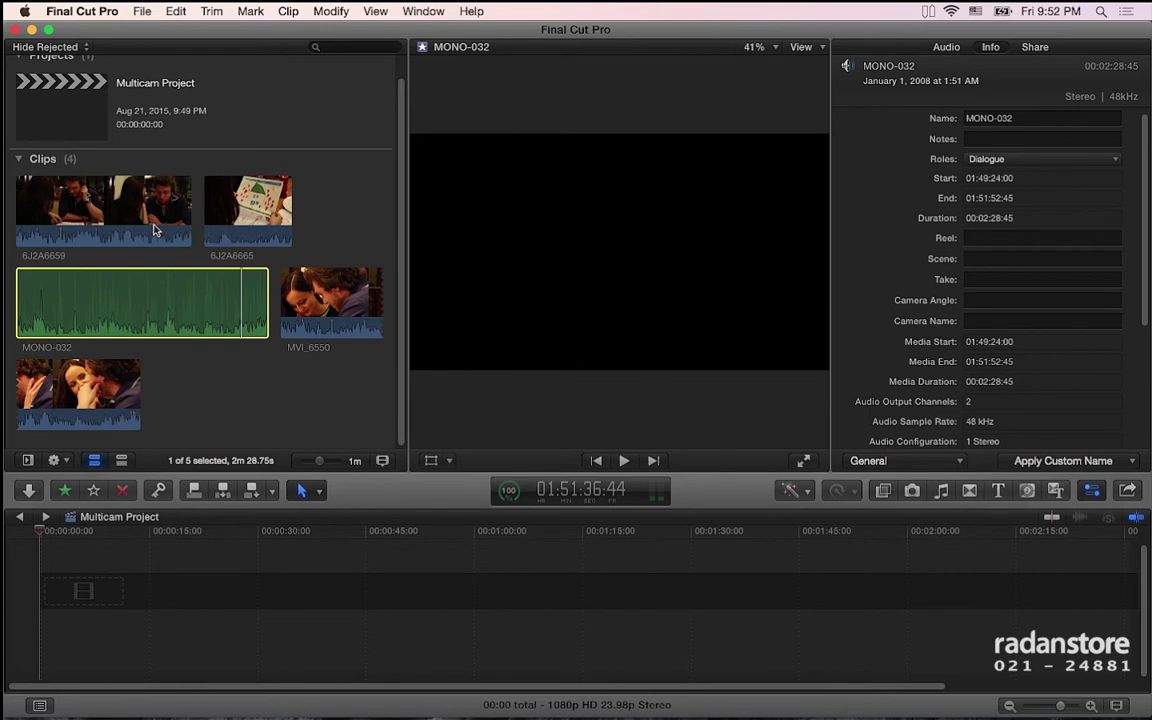
- Find the slate clap in MVI_6550 and 6J2A6659, stepping to the exact frame
{"action": "left_click", "coordinate": [155, 230]}
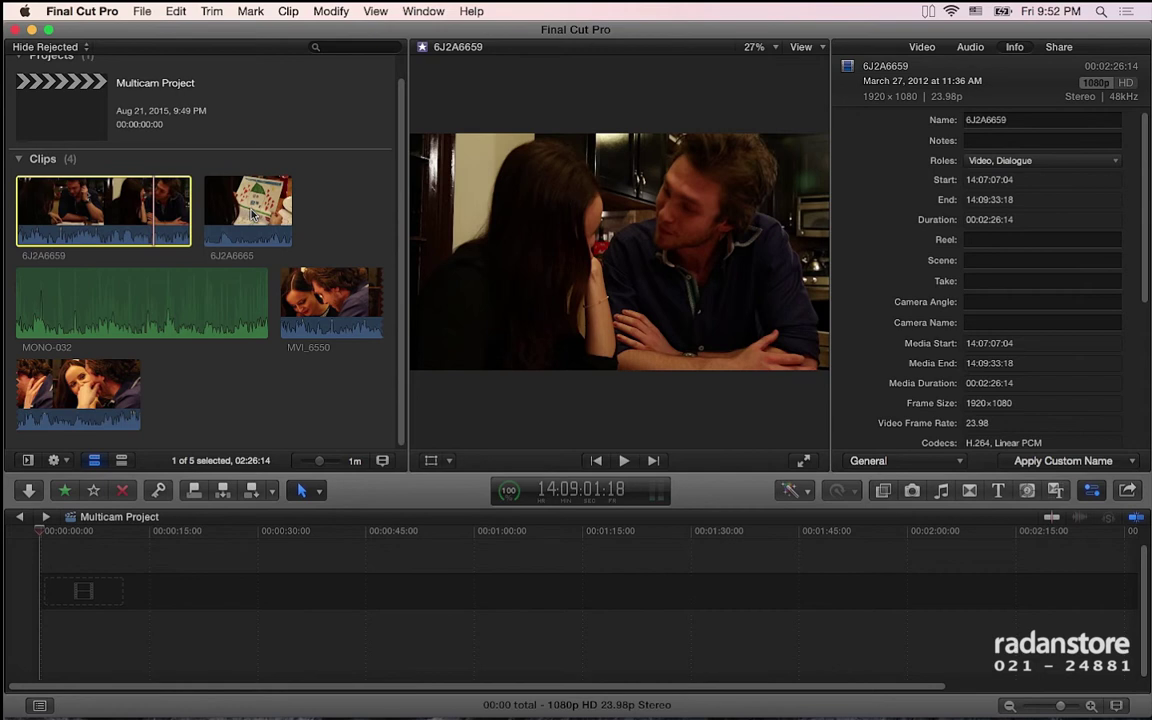
{"action": "left_click", "coordinate": [296, 283]}
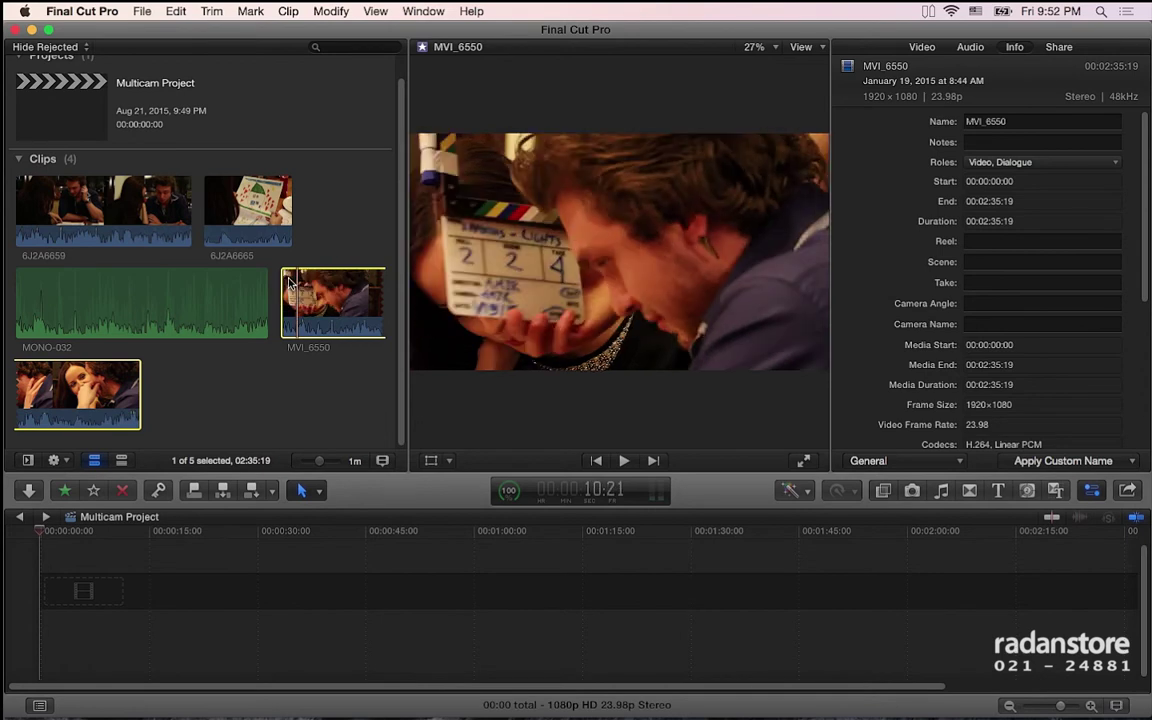
{"action": "key", "text": "space"}
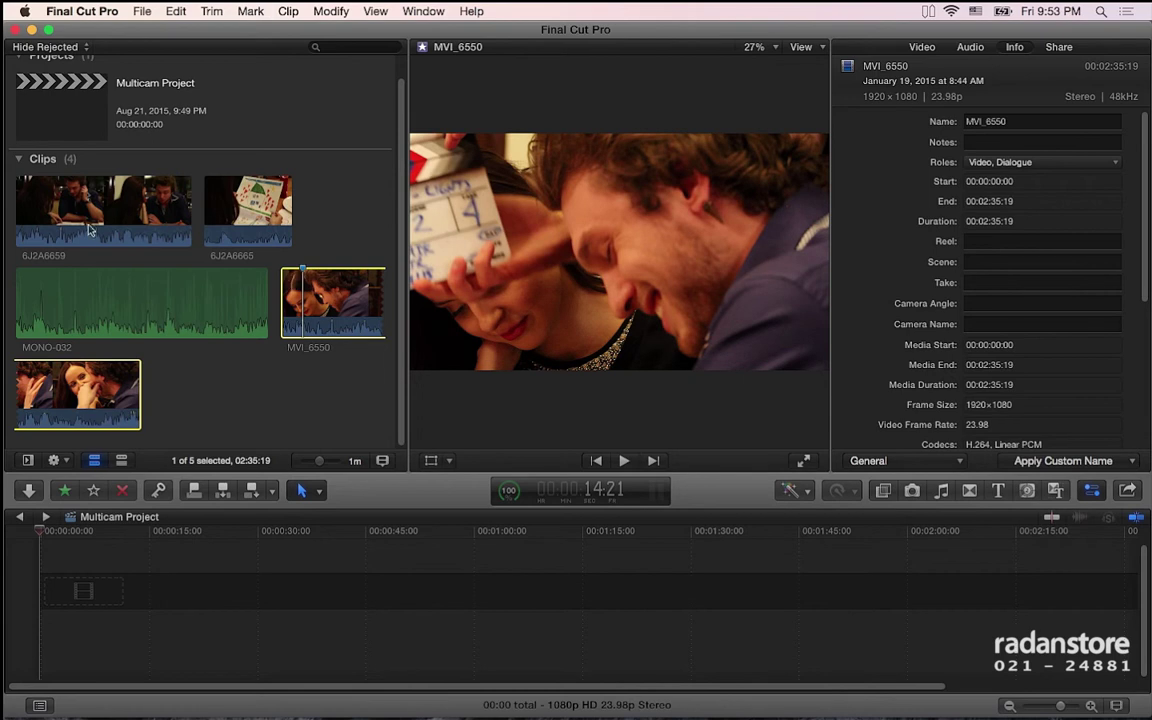
{"action": "left_click", "coordinate": [37, 213]}
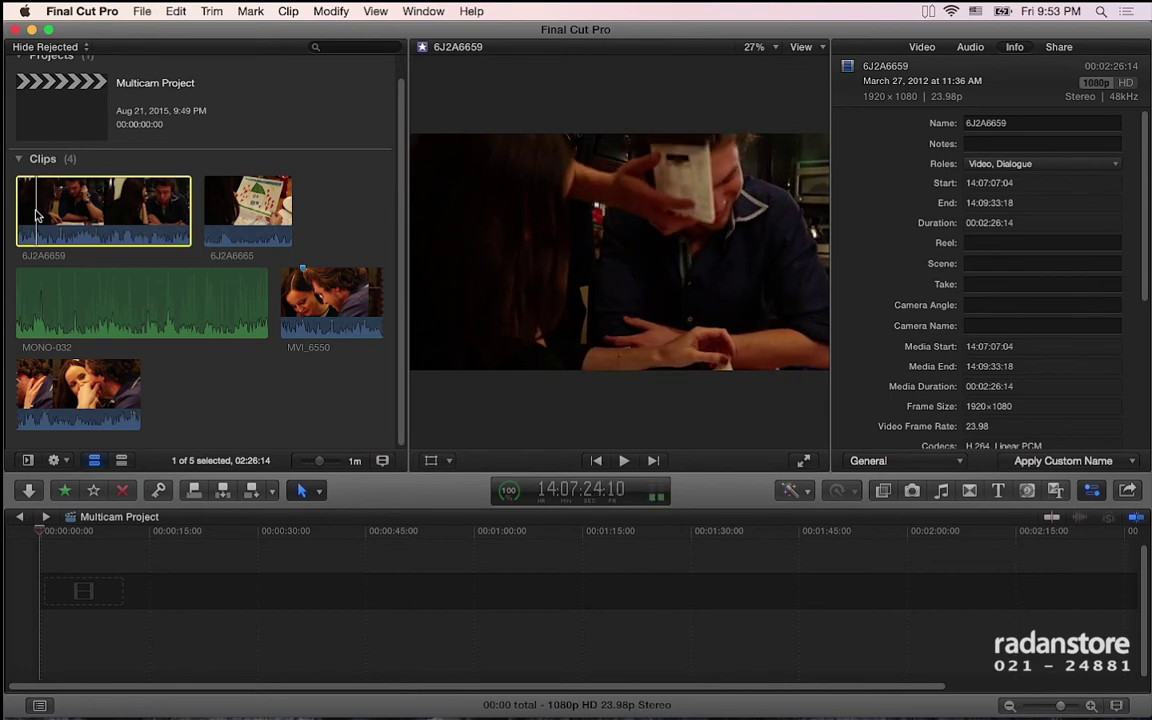
{"action": "key", "text": "Right"}
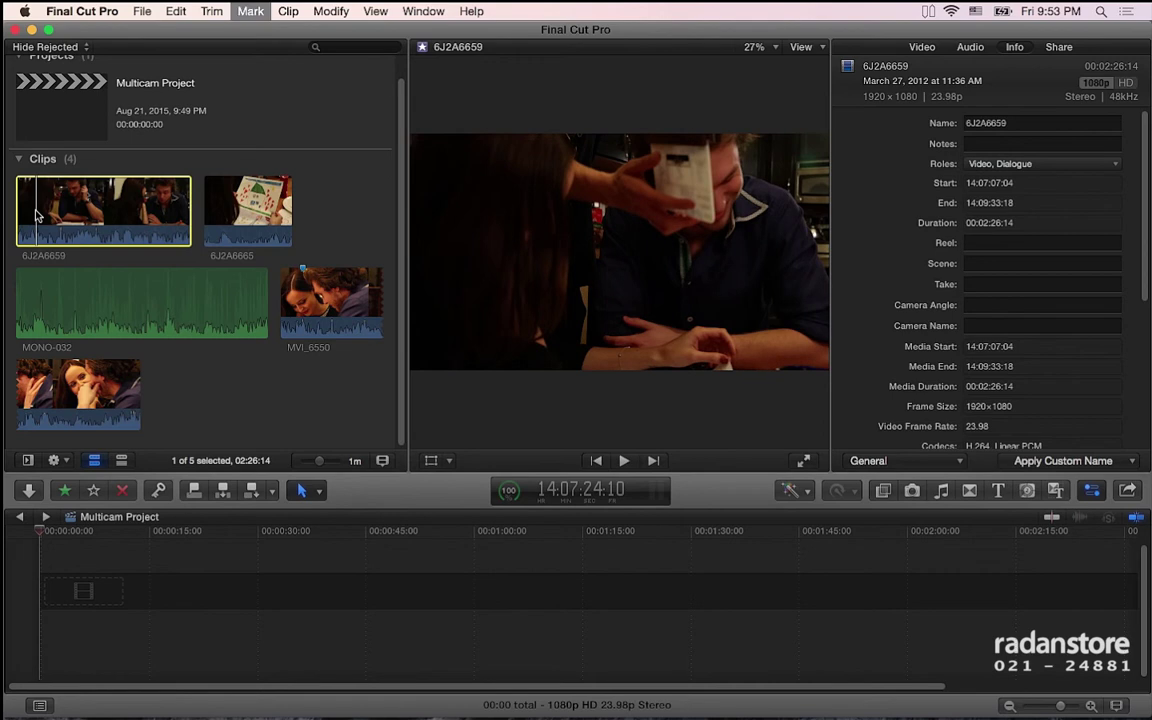
- Play MONO-032 to hear the clap, then select MVI_6550 together with 6J2A6659
{"action": "left_click", "coordinate": [35, 285]}
{"action": "key", "text": "space"}
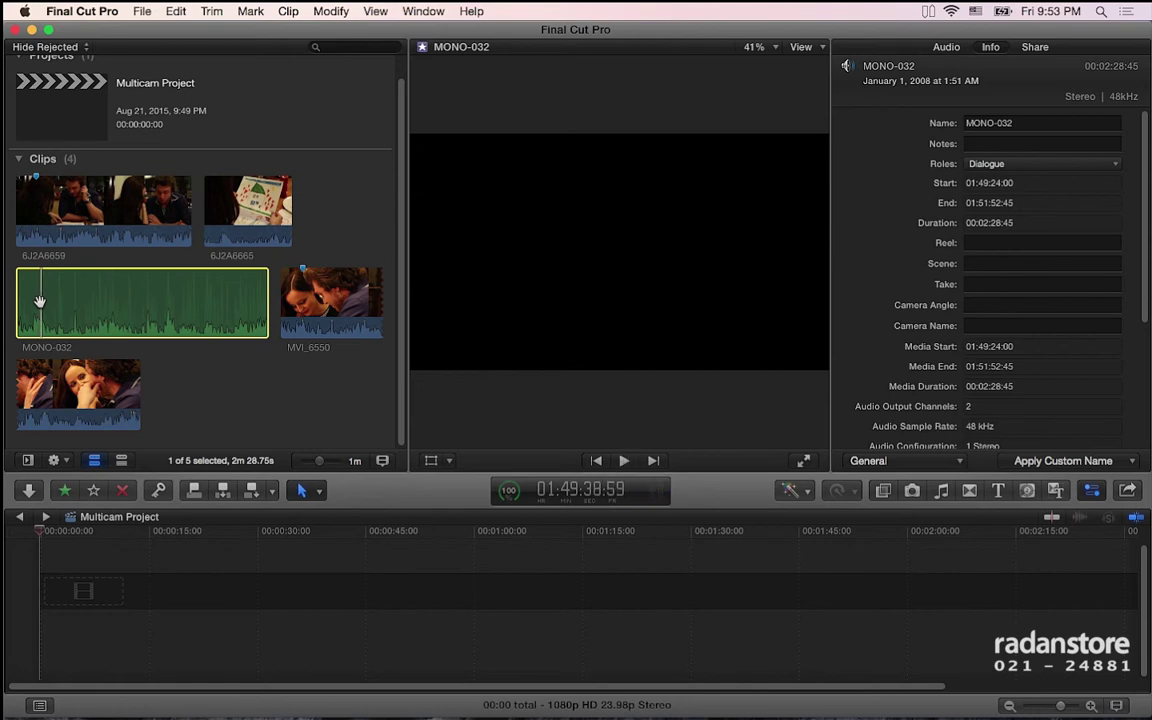
{"action": "left_click", "coordinate": [330, 303]}
{"action": "left_click", "coordinate": [188, 215], "text": "super"}
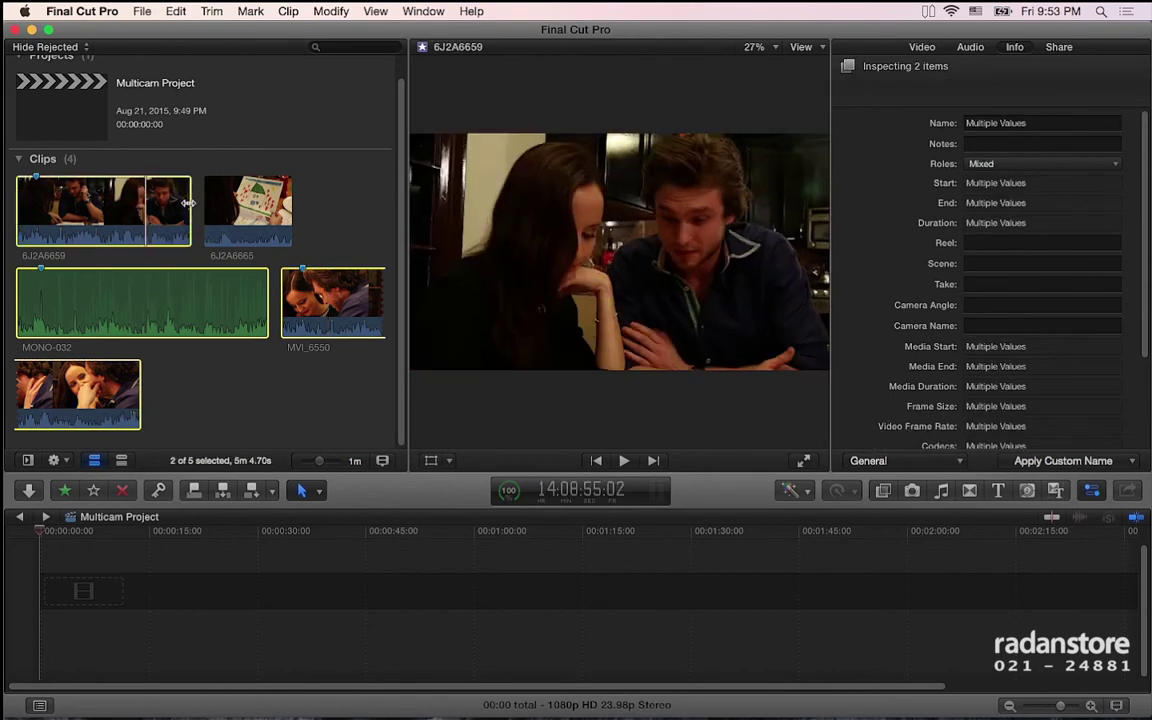
- In a new multicam clip, try First Marker and Start of First Clip syncing, settling on Automatic
{"action": "left_click", "coordinate": [142, 11]}
{"action": "mouse_move", "coordinate": [166, 32]}
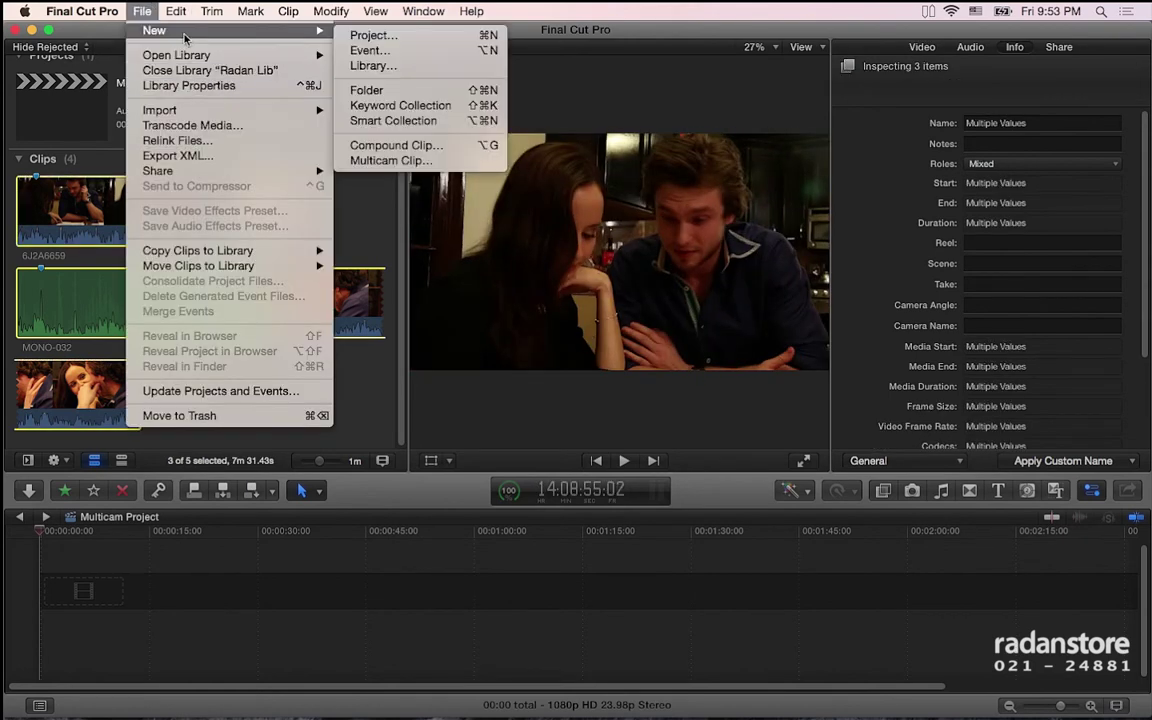
{"action": "left_click", "coordinate": [385, 160]}
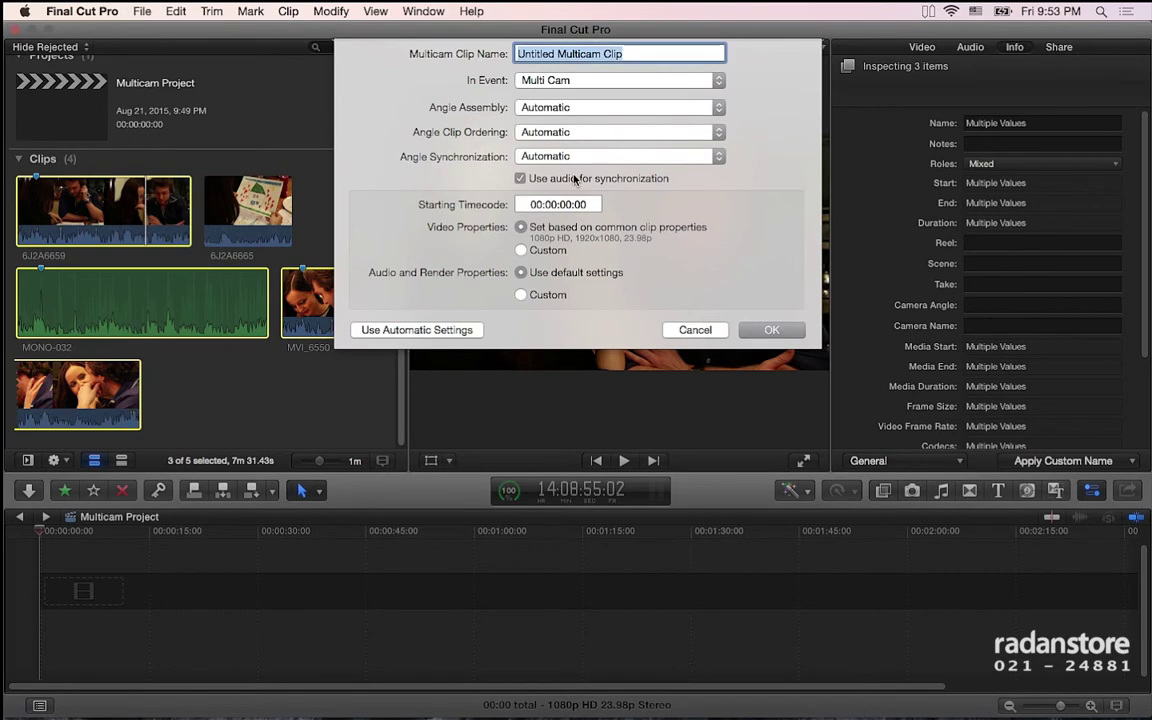
{"action": "left_click", "coordinate": [530, 156]}
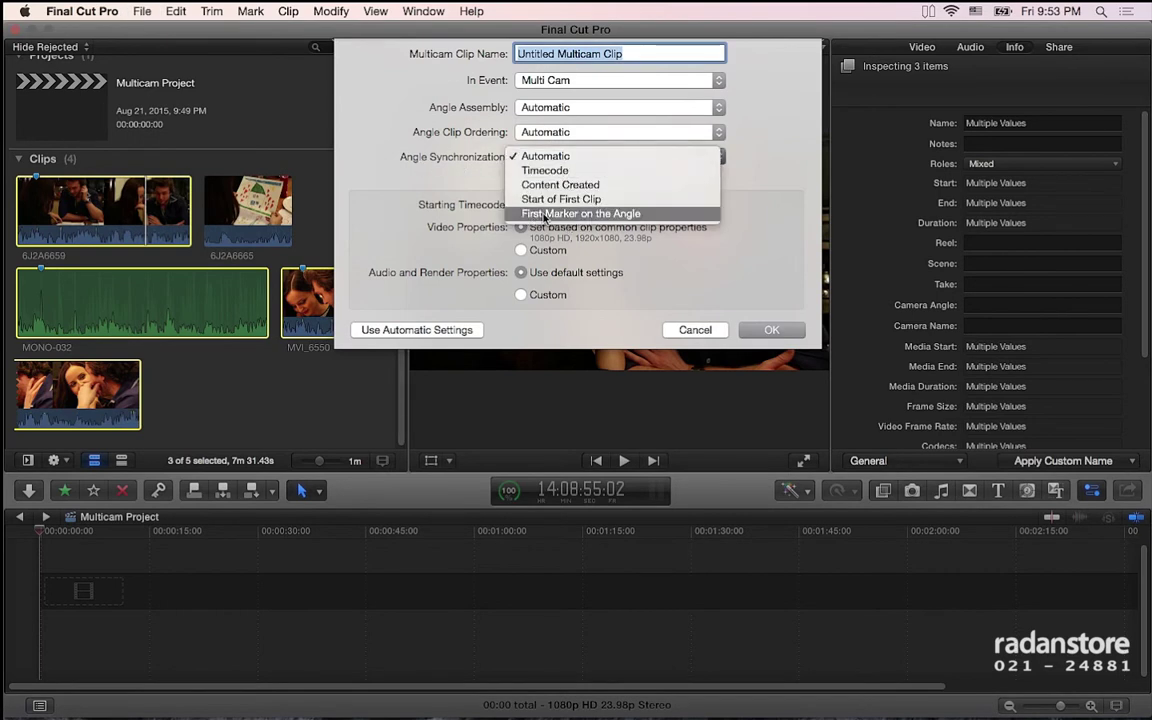
{"action": "left_click", "coordinate": [533, 214]}
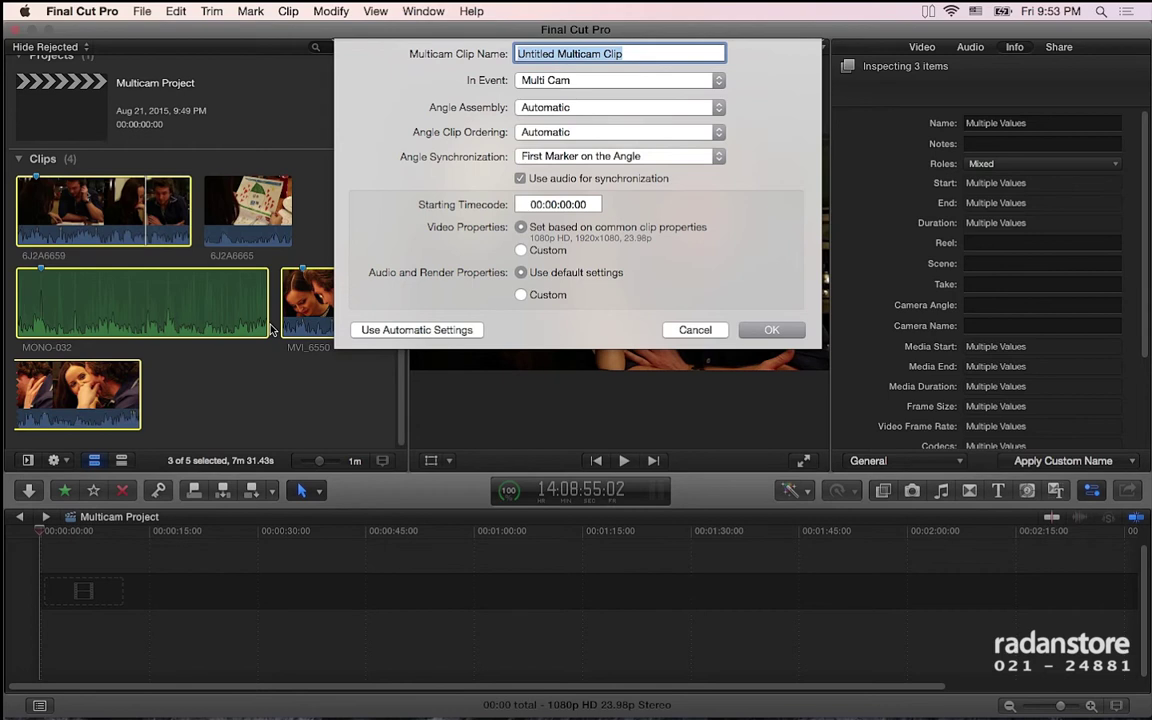
{"action": "left_click", "coordinate": [611, 158]}
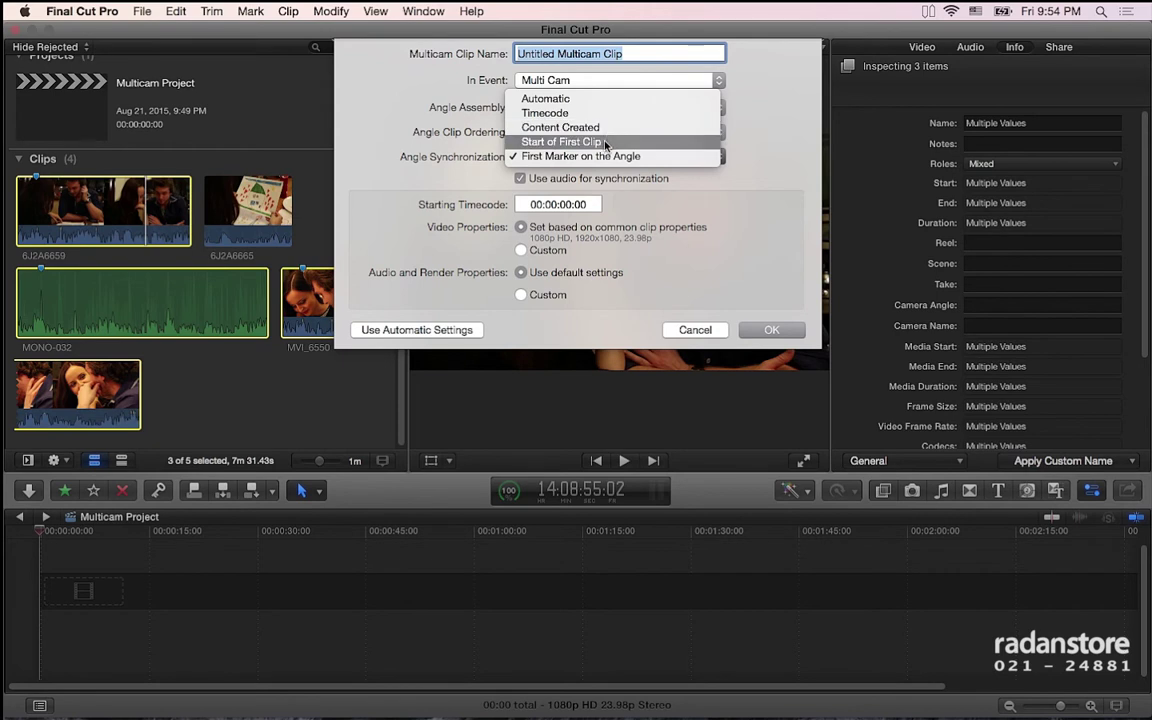
{"action": "left_click", "coordinate": [586, 143]}
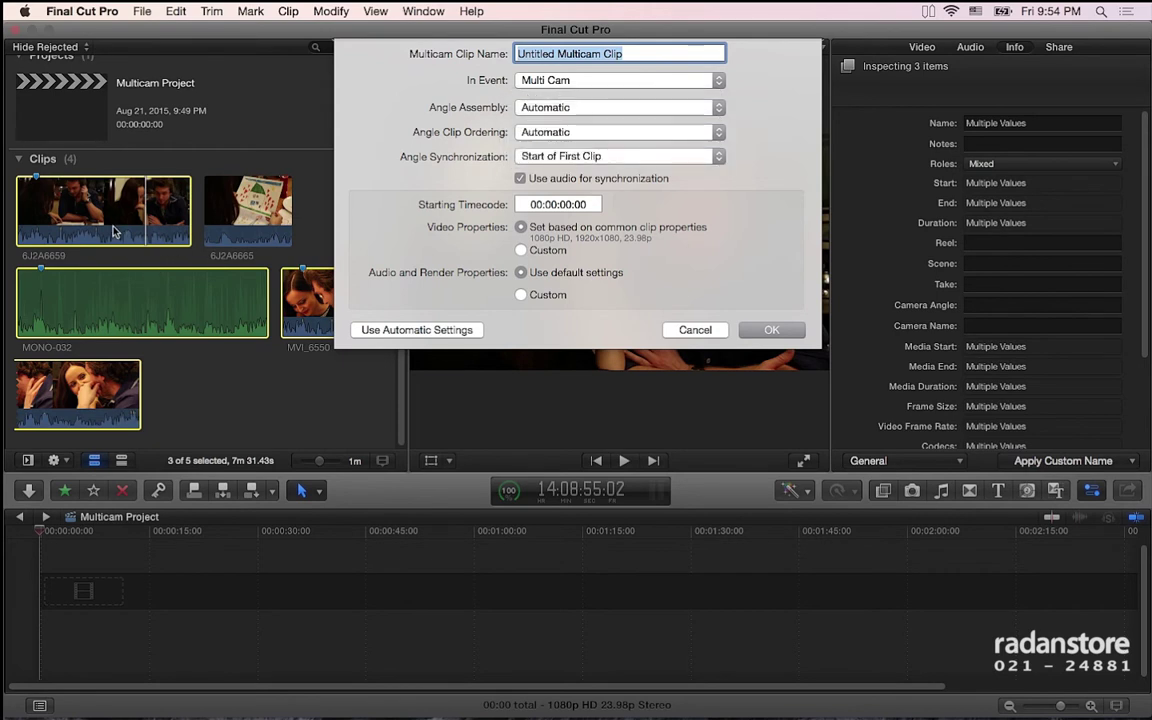
{"action": "left_click", "coordinate": [554, 158]}
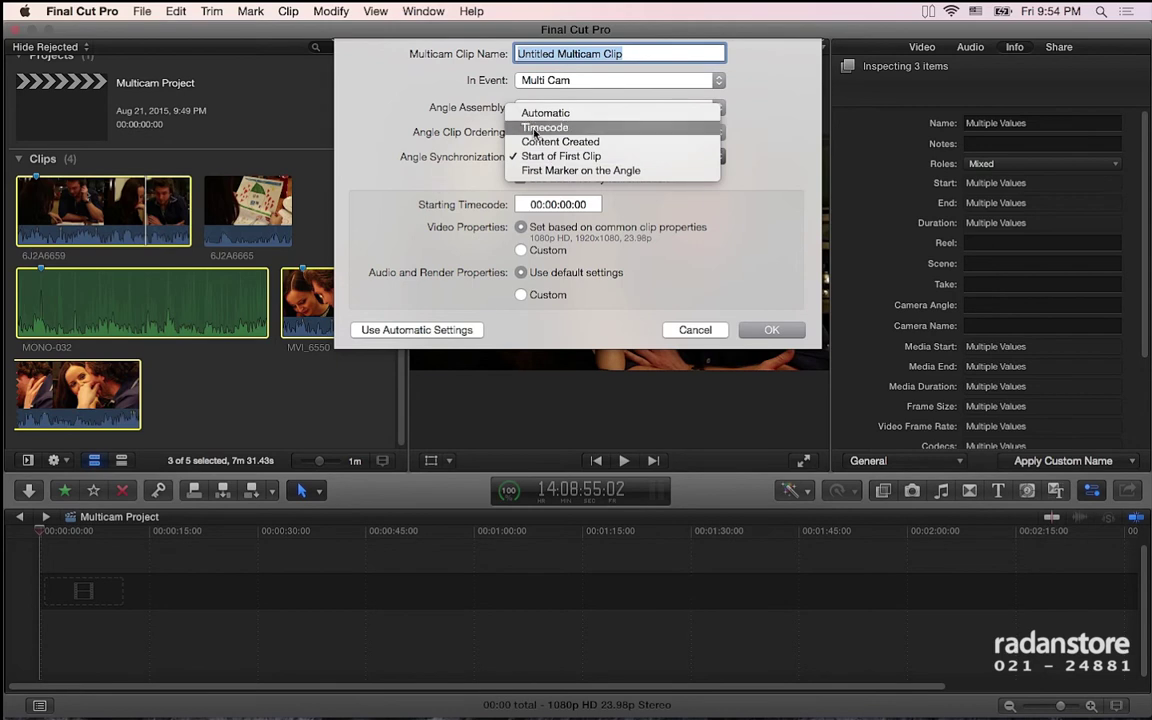
{"action": "left_click", "coordinate": [547, 113]}
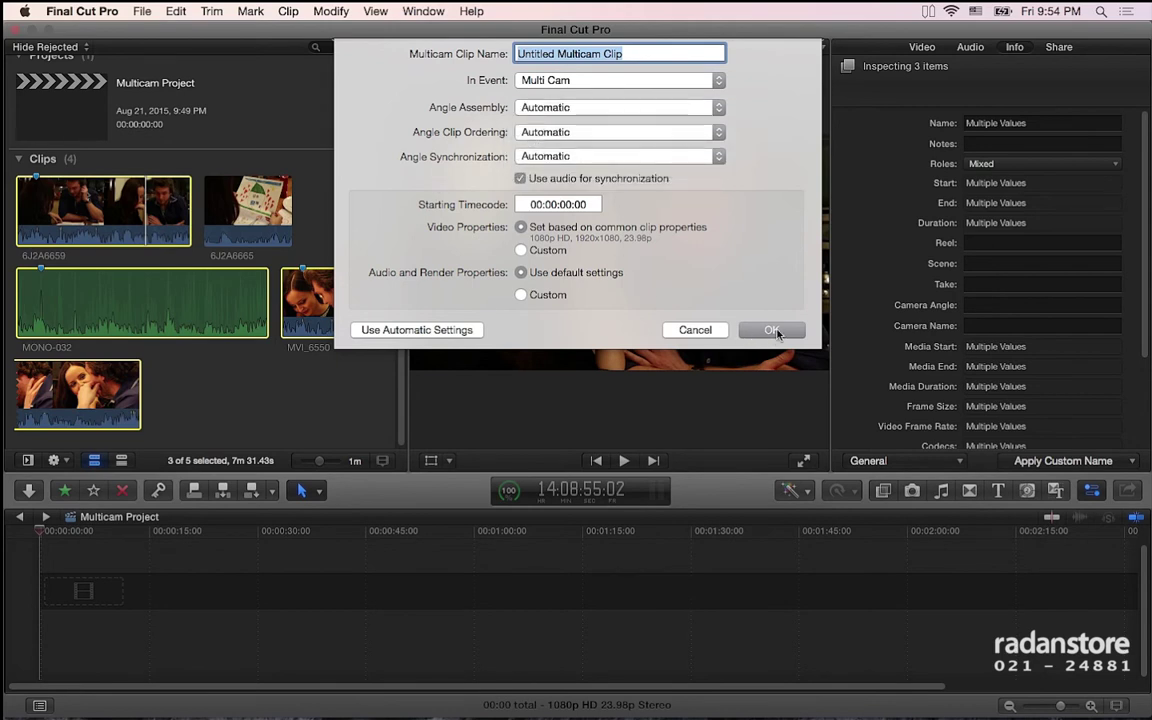
- Create the Untitled Multicam Clip and open it to show its angles
{"action": "left_click", "coordinate": [776, 332]}
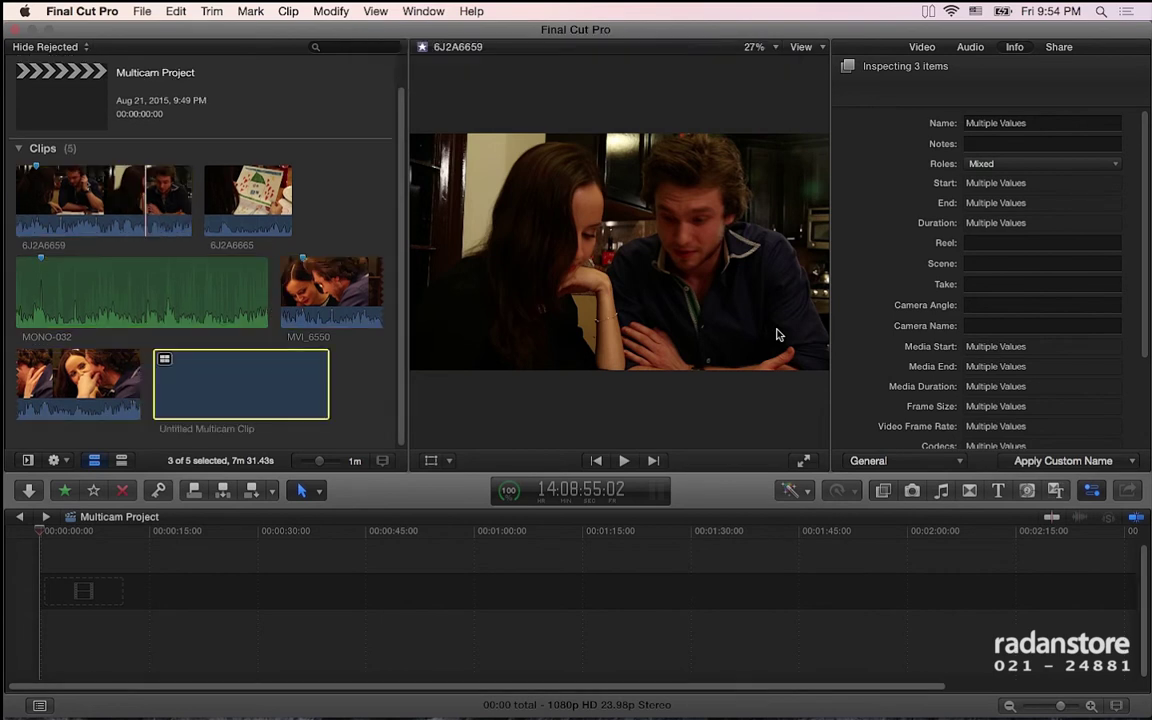
{"action": "left_click", "coordinate": [166, 393]}
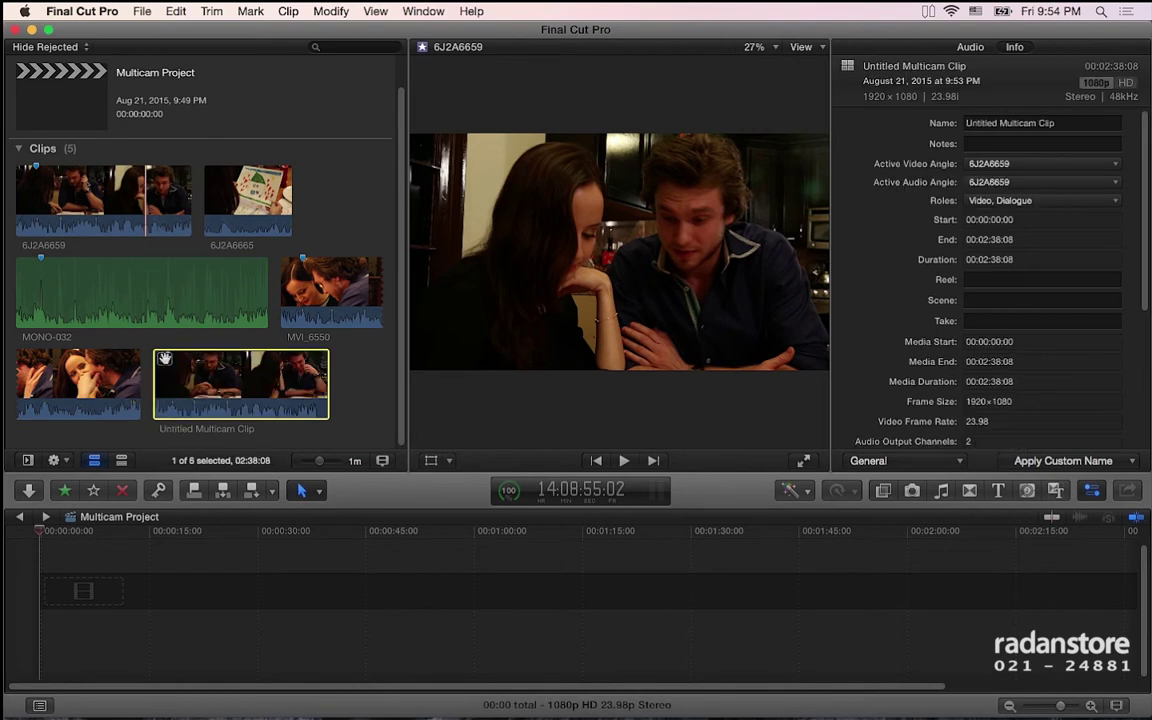
{"action": "double_click", "coordinate": [165, 360]}
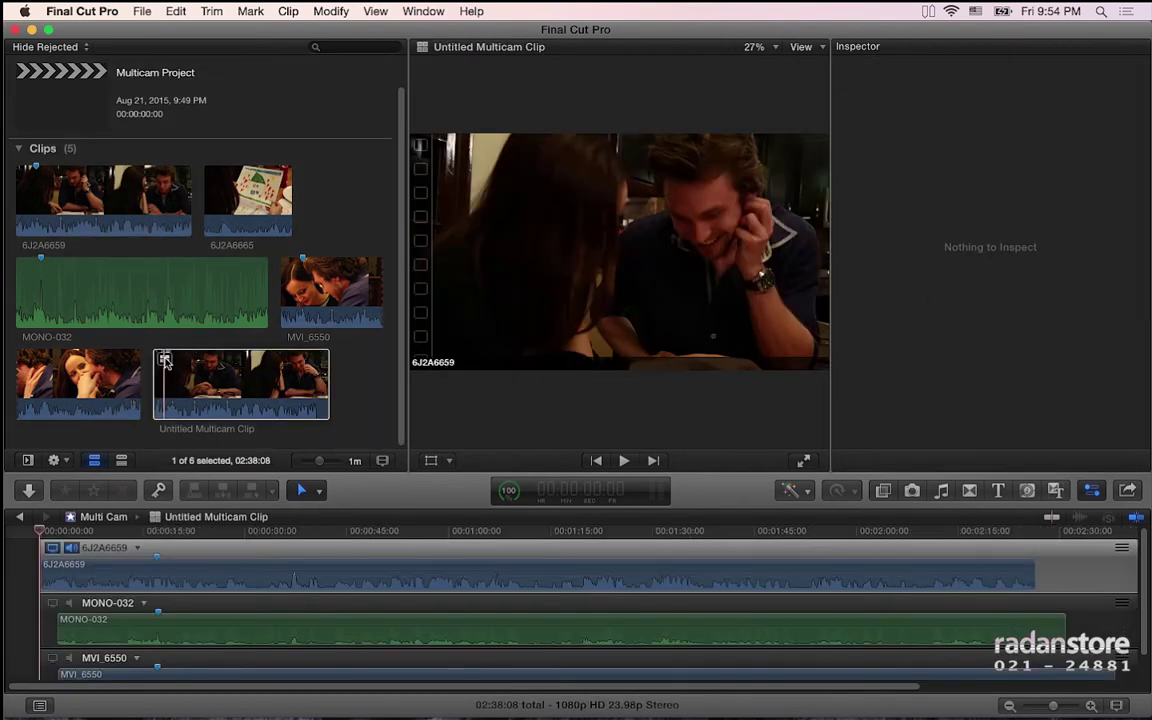
{"action": "left_click", "coordinate": [260, 418]}
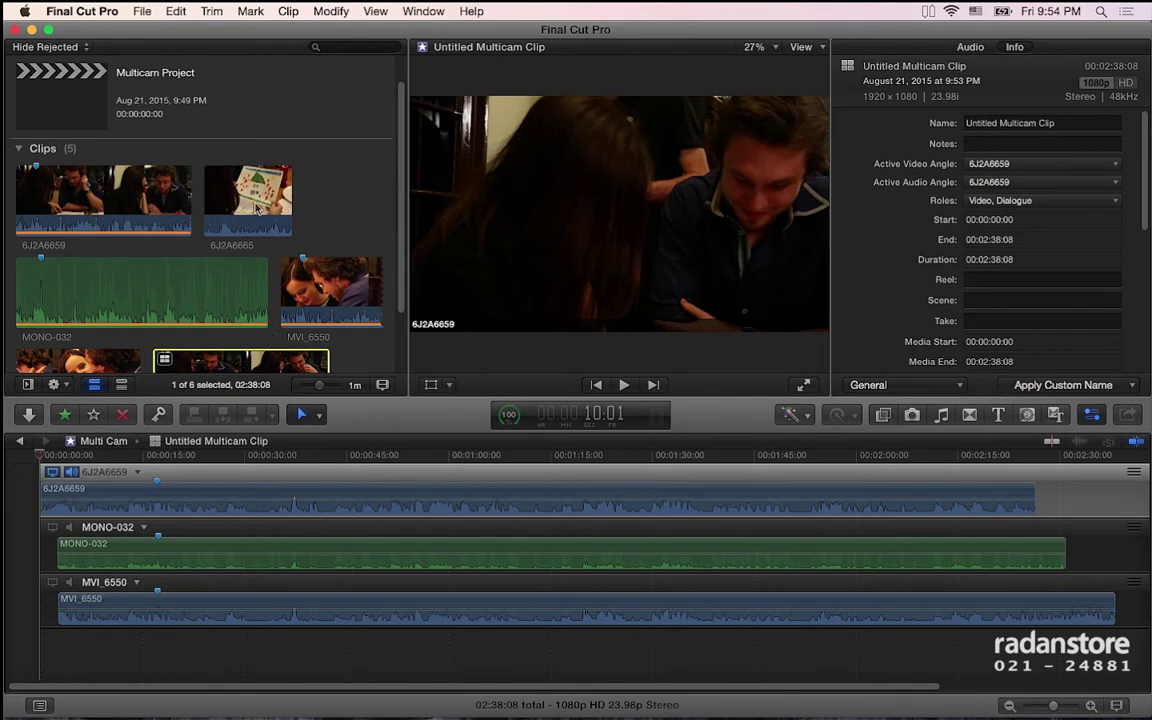
- Try dragging 6J2A6665 into the multicam angles, then reselect the Untitled Multicam Clip
{"action": "left_click", "coordinate": [252, 205]}
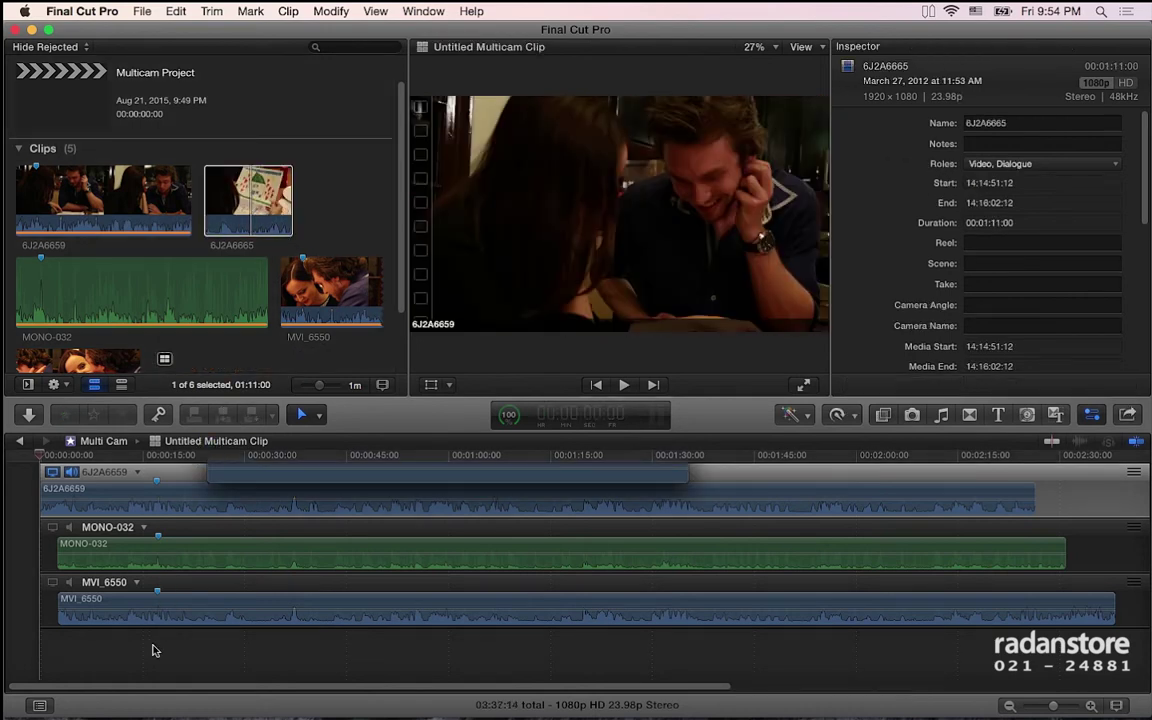
{"action": "left_click_drag", "start_coordinate": [200, 471], "coordinate": [129, 687]}
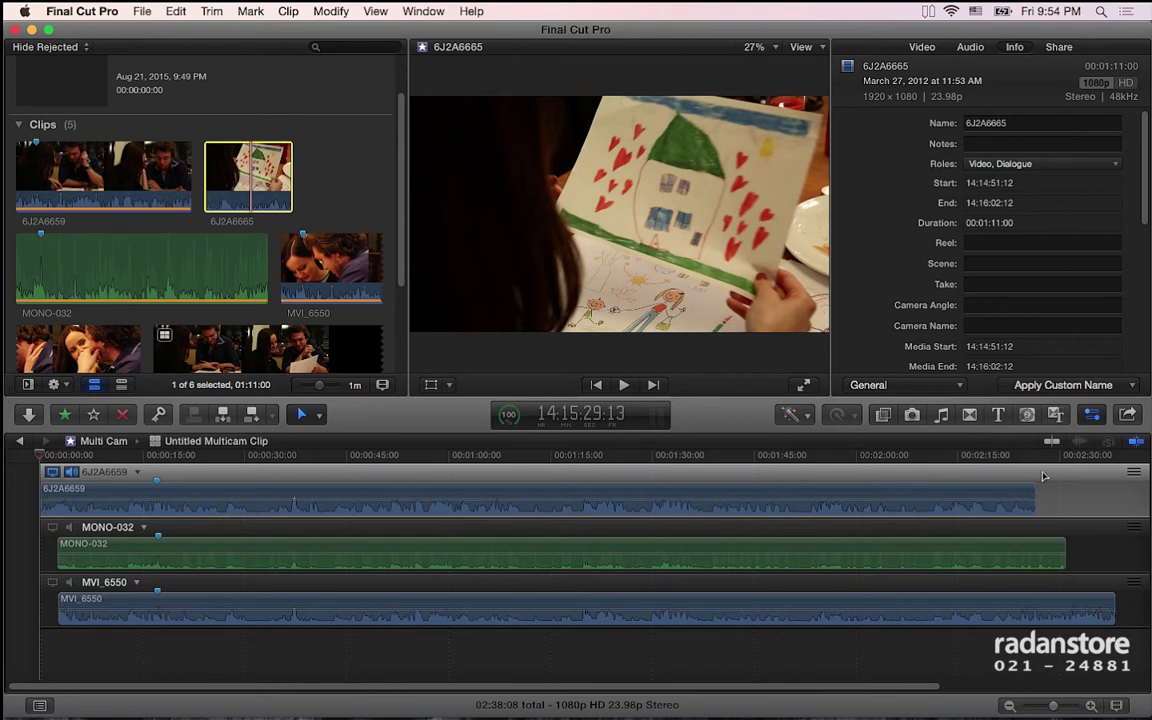
{"action": "left_click", "coordinate": [1122, 665]}
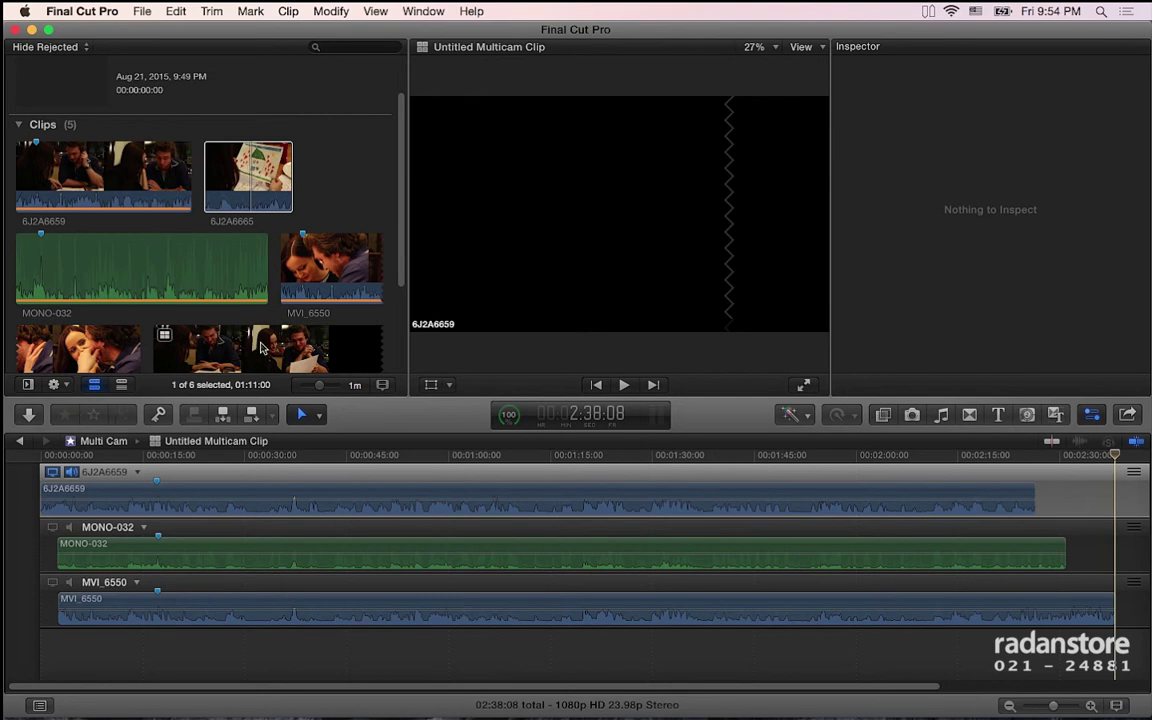
{"action": "left_click", "coordinate": [240, 309]}
{"action": "left_click", "coordinate": [262, 347]}
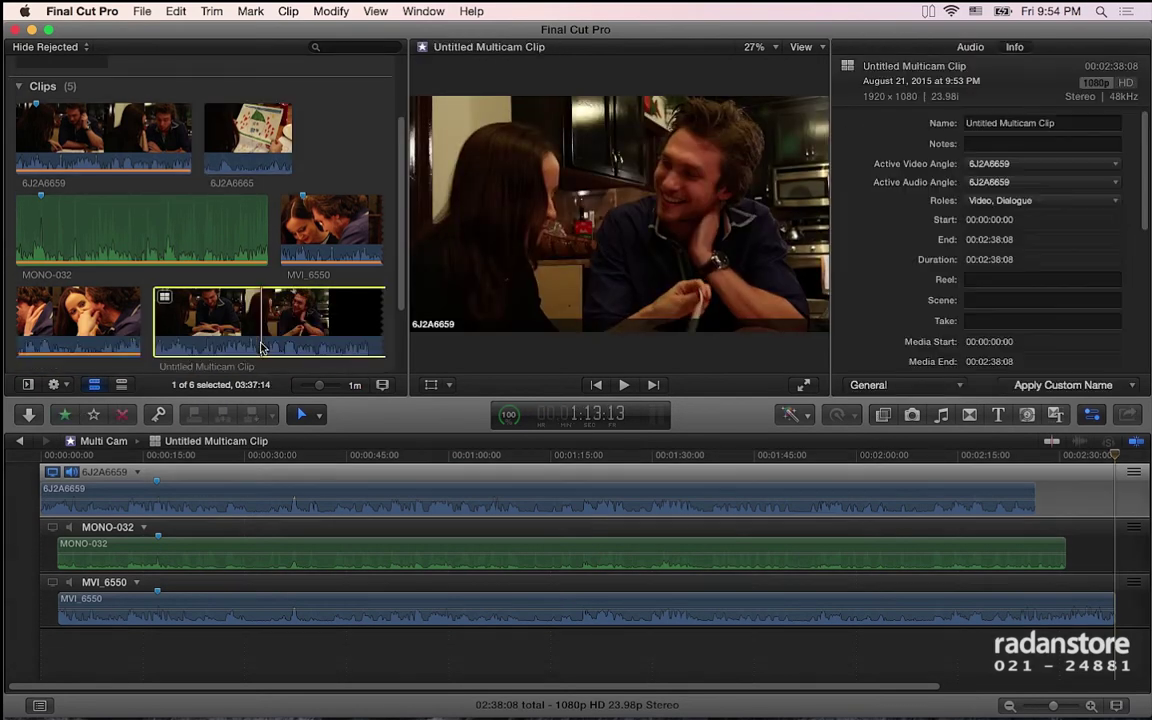
- Delete the first multicam clip and select all four source clips in Multicam Project
{"action": "key", "text": "Delete"}
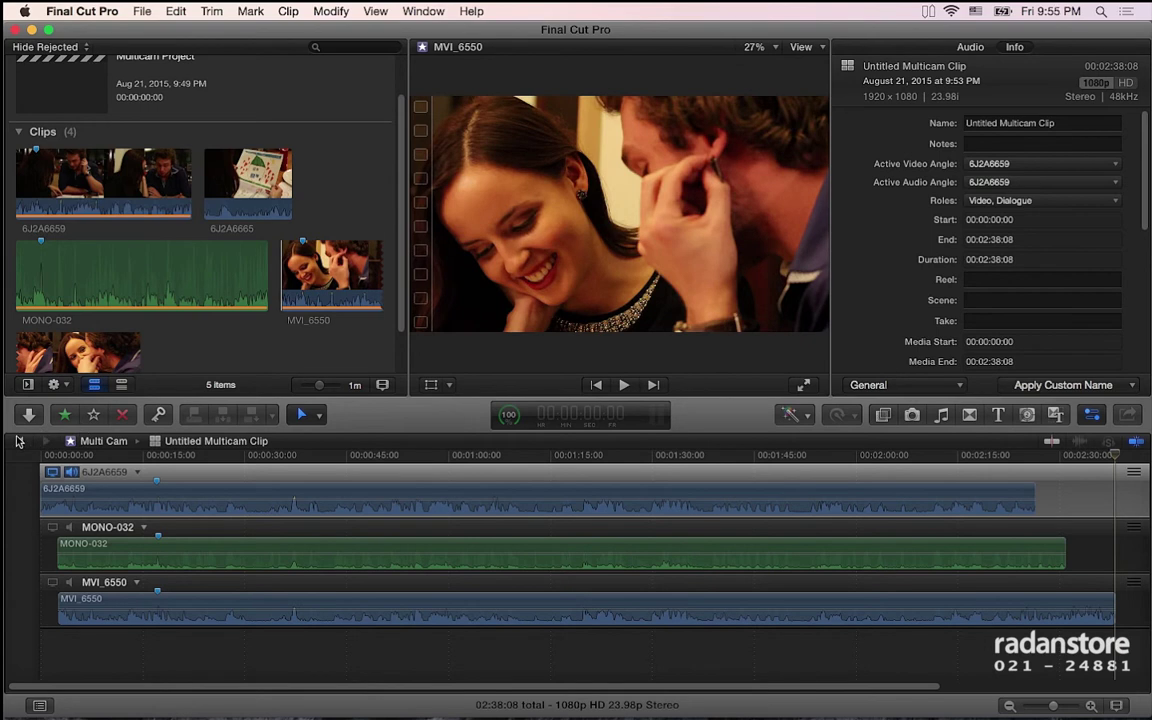
{"action": "left_click", "coordinate": [19, 441]}
{"action": "left_click", "coordinate": [330, 272]}
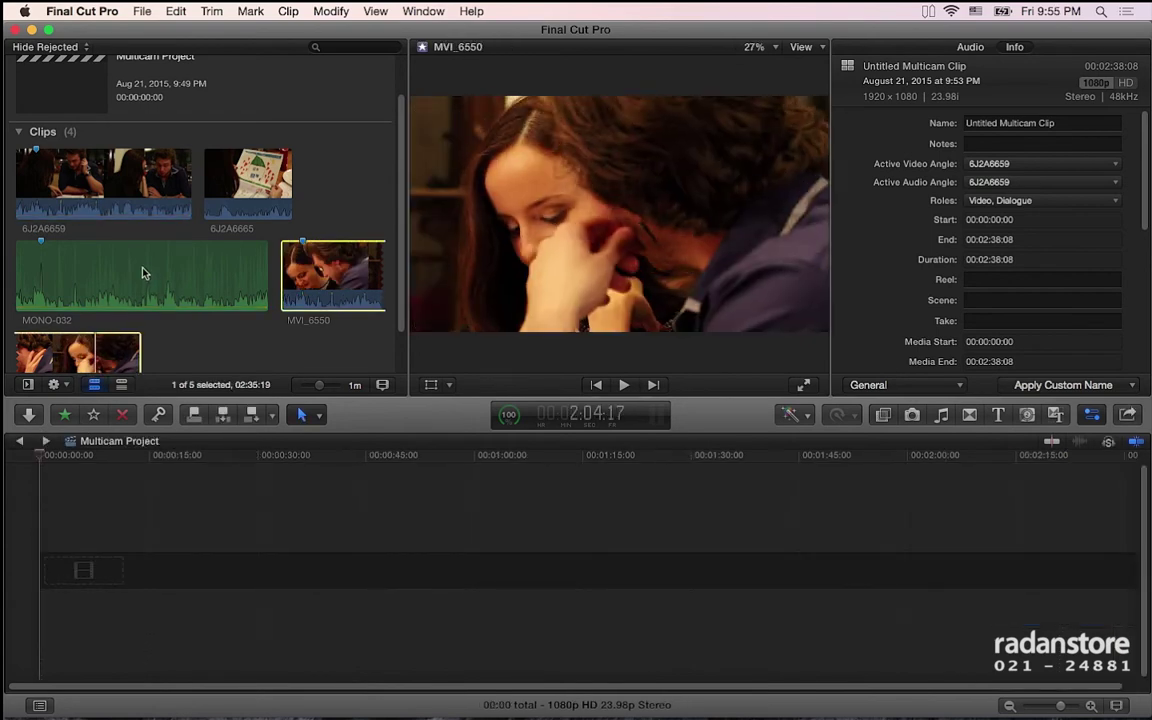
{"action": "key", "text": "super+a"}
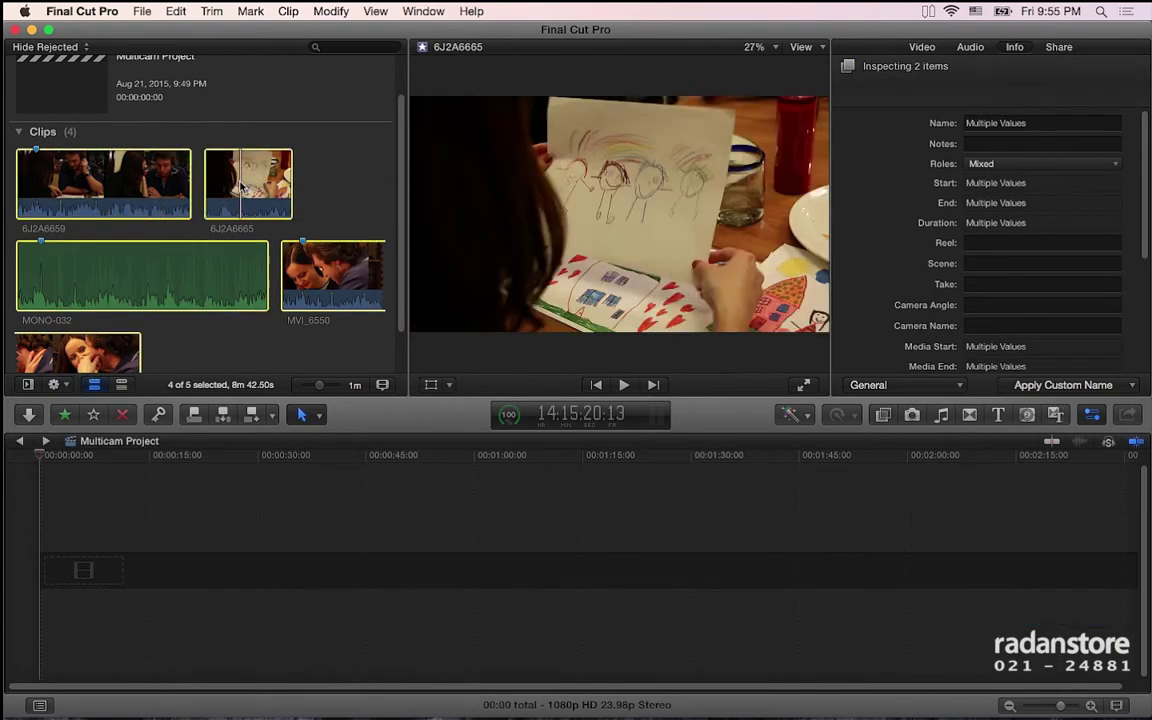
- Create Untitled Multicam Clip 1 from the four clips with default settings and select it
{"action": "left_click", "coordinate": [139, 11]}
{"action": "mouse_move", "coordinate": [190, 30]}
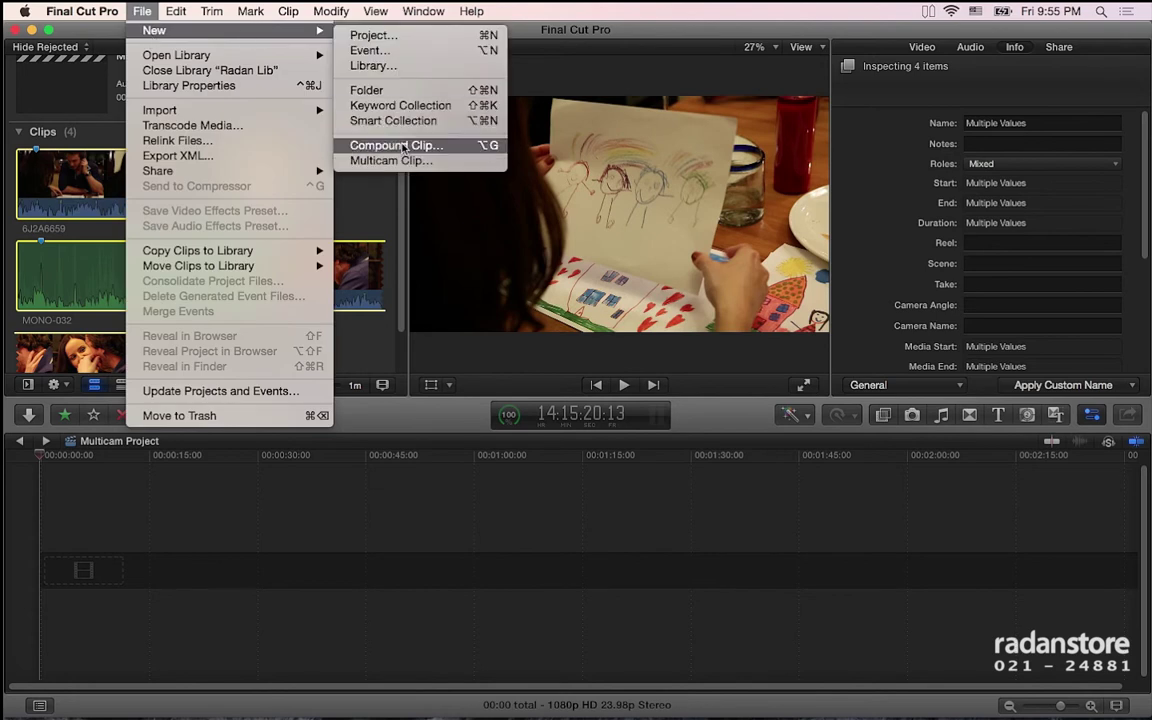
{"action": "left_click", "coordinate": [385, 157]}
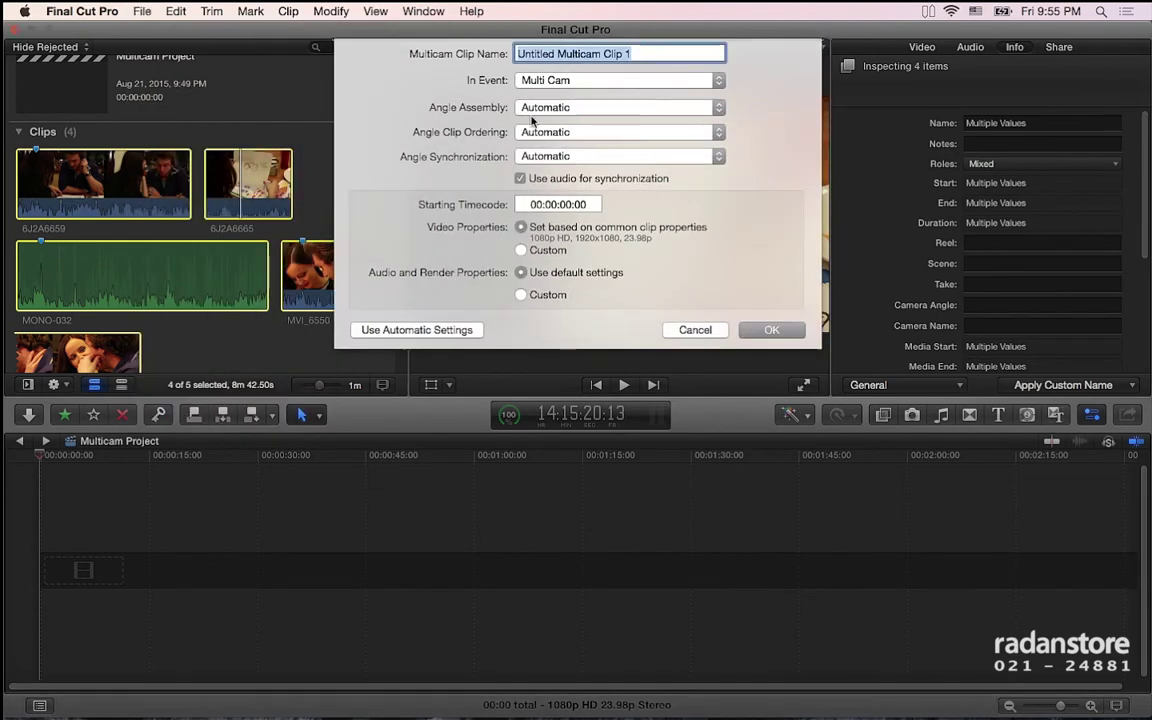
{"action": "left_click", "coordinate": [766, 330]}
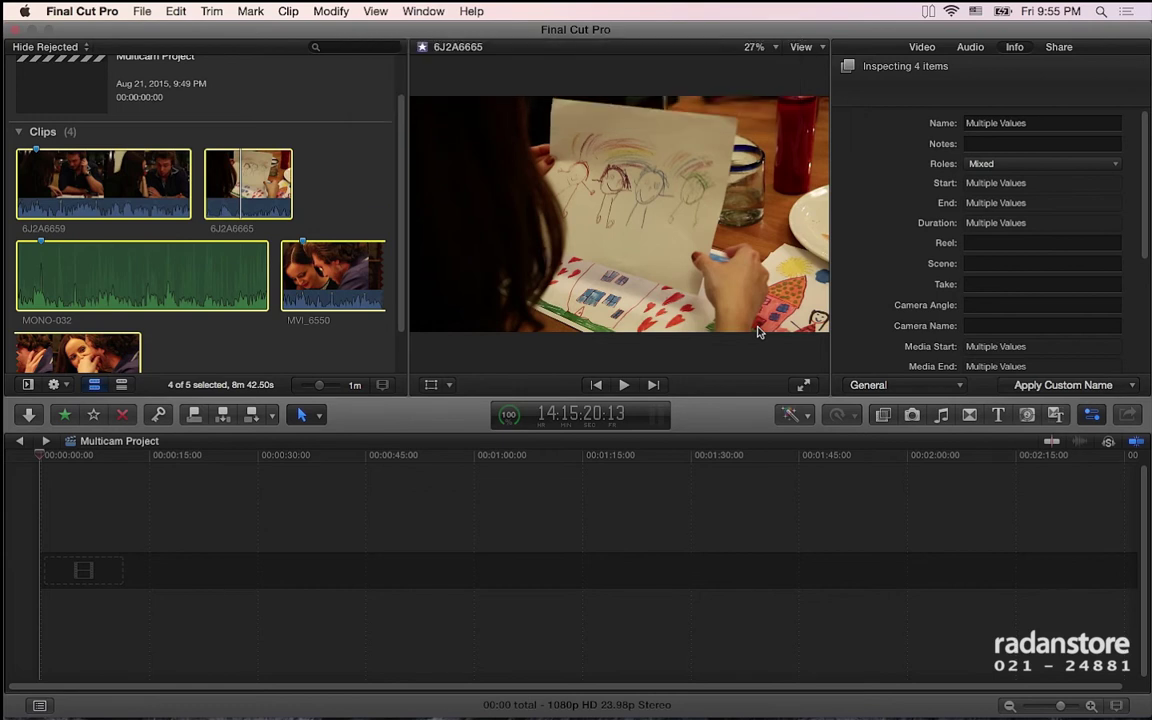
{"action": "left_click", "coordinate": [165, 290]}
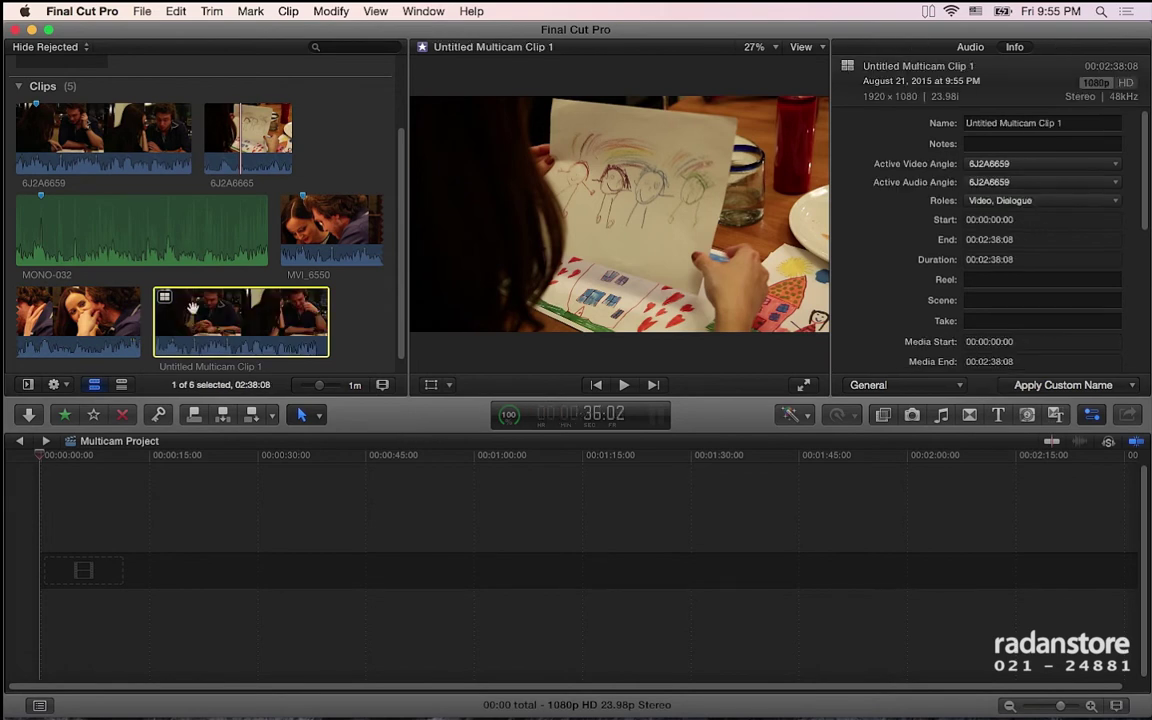
- Open Untitled Multicam Clip 1 in the Angle Editor and nudge the 6J2A6665 clip slightly later
{"action": "double_click", "coordinate": [165, 300]}
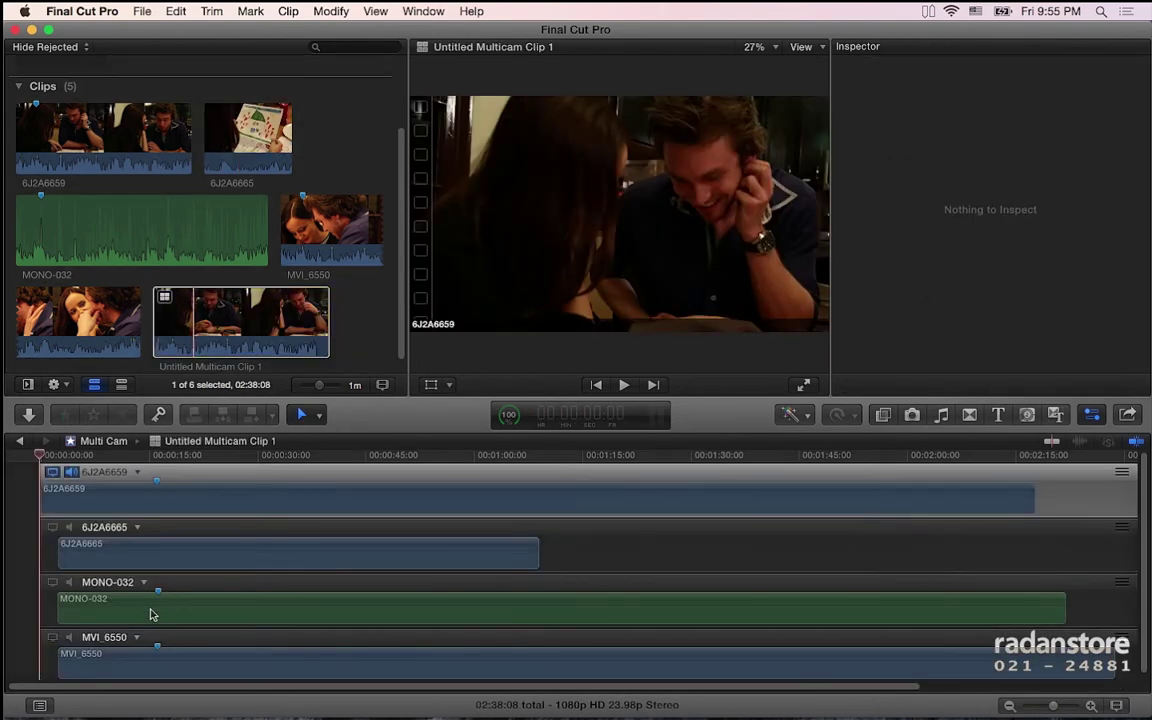
{"action": "left_click_drag", "start_coordinate": [142, 457], "coordinate": [157, 458]}
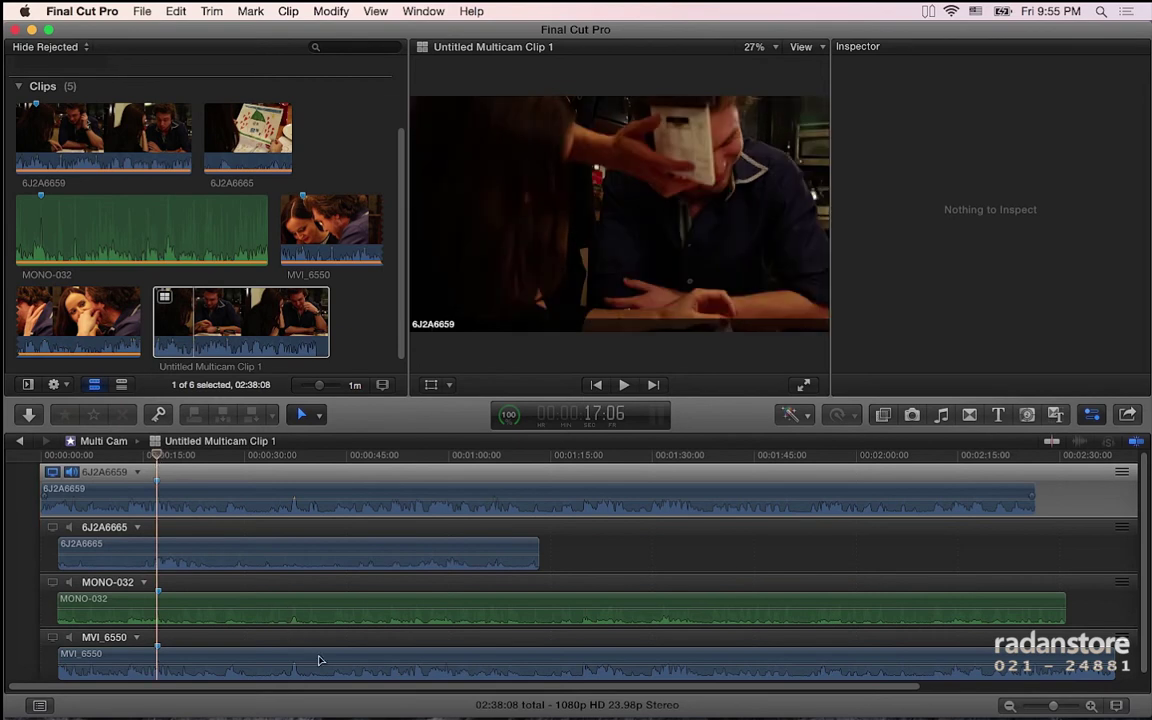
{"action": "left_click", "coordinate": [550, 458]}
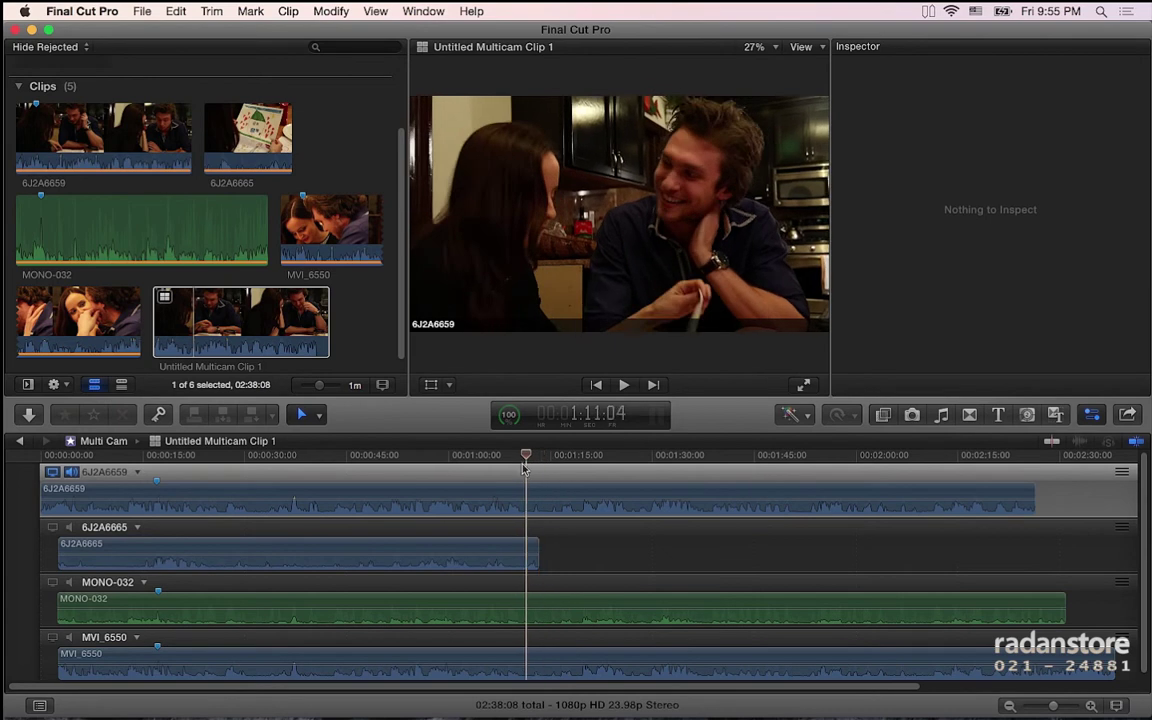
{"action": "left_click_drag", "start_coordinate": [550, 458], "coordinate": [283, 497]}
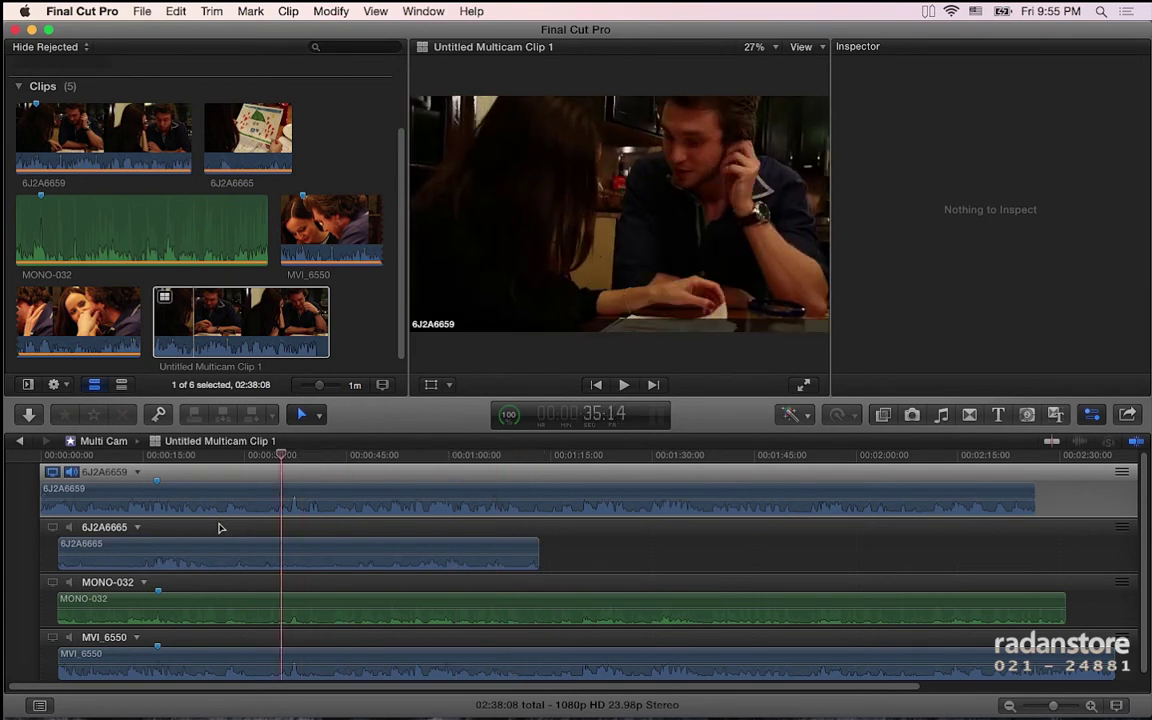
{"action": "left_click", "coordinate": [215, 458]}
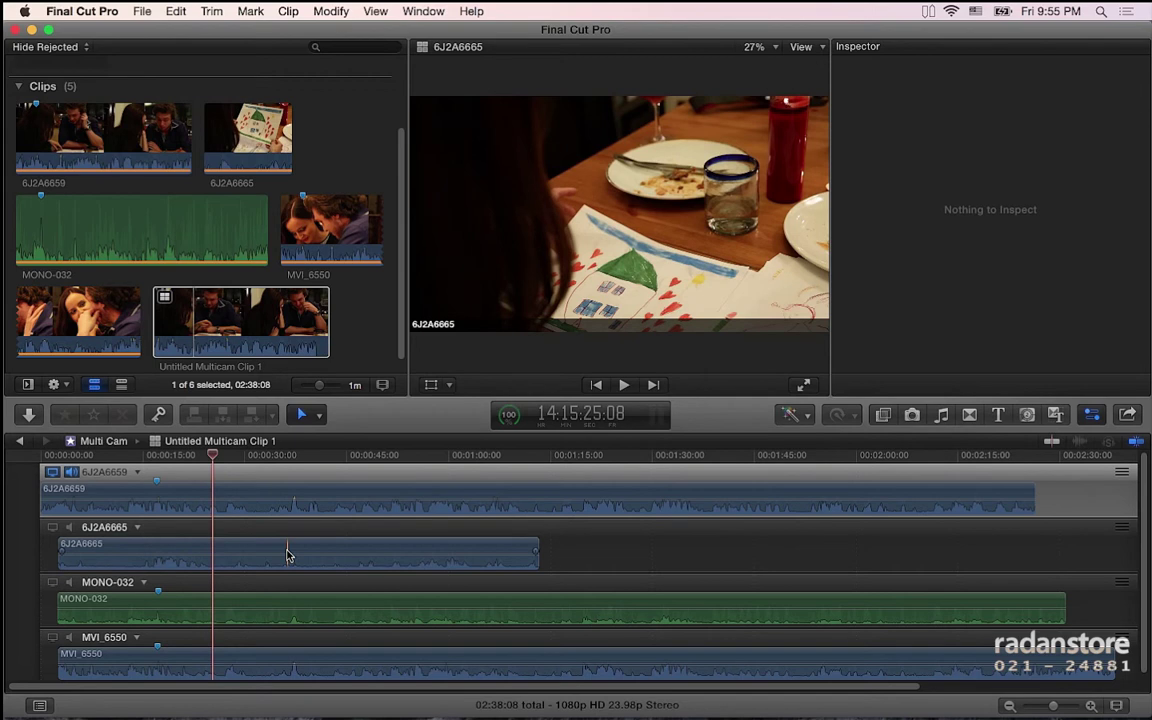
{"action": "left_click_drag", "start_coordinate": [287, 556], "coordinate": [304, 556]}
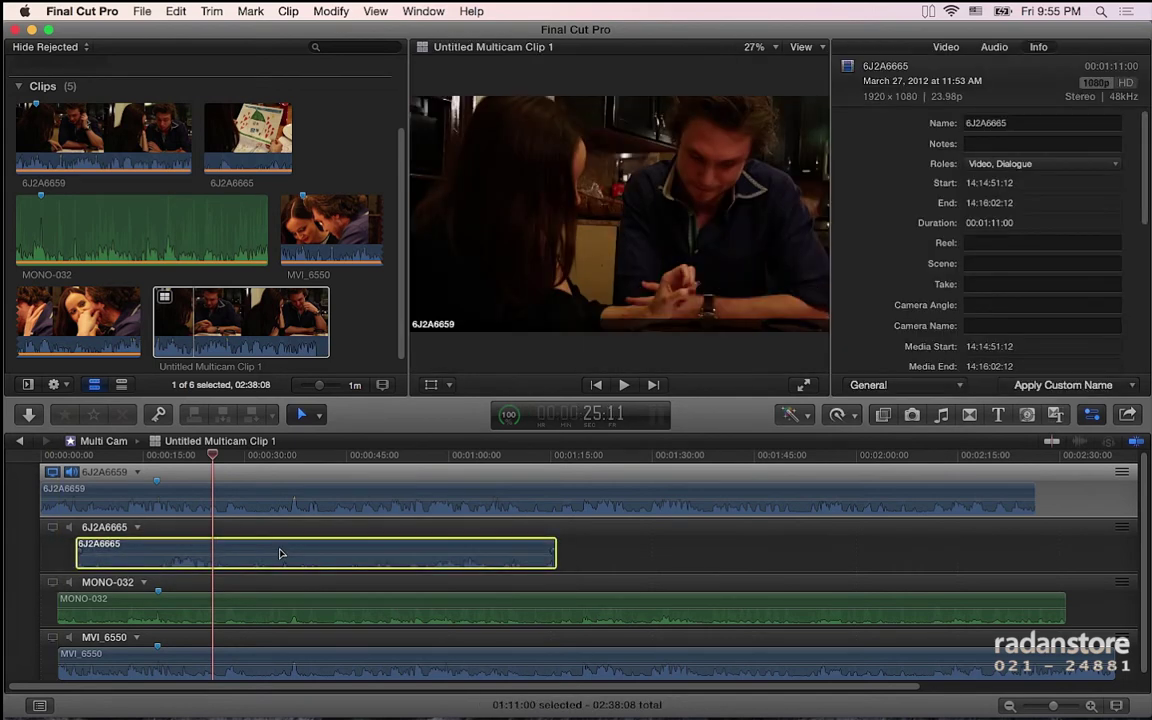
{"action": "left_click", "coordinate": [316, 420]}
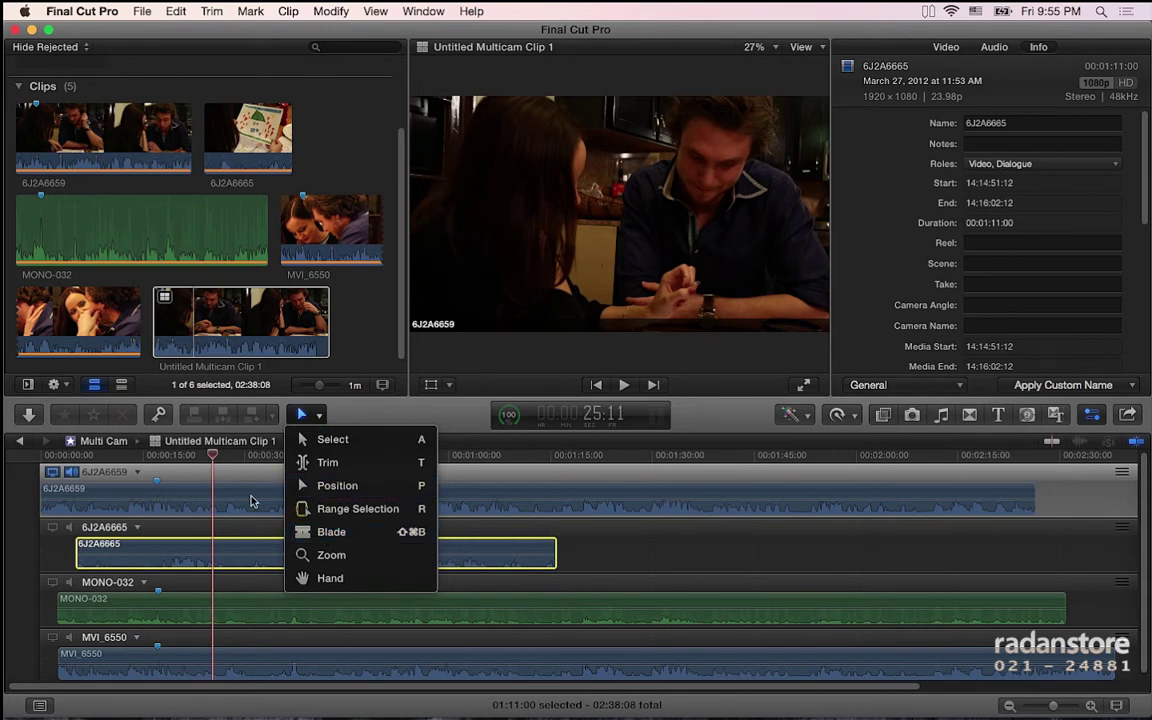
{"action": "left_click", "coordinate": [172, 549]}
{"action": "left_click_drag", "start_coordinate": [173, 549], "coordinate": [217, 546]}
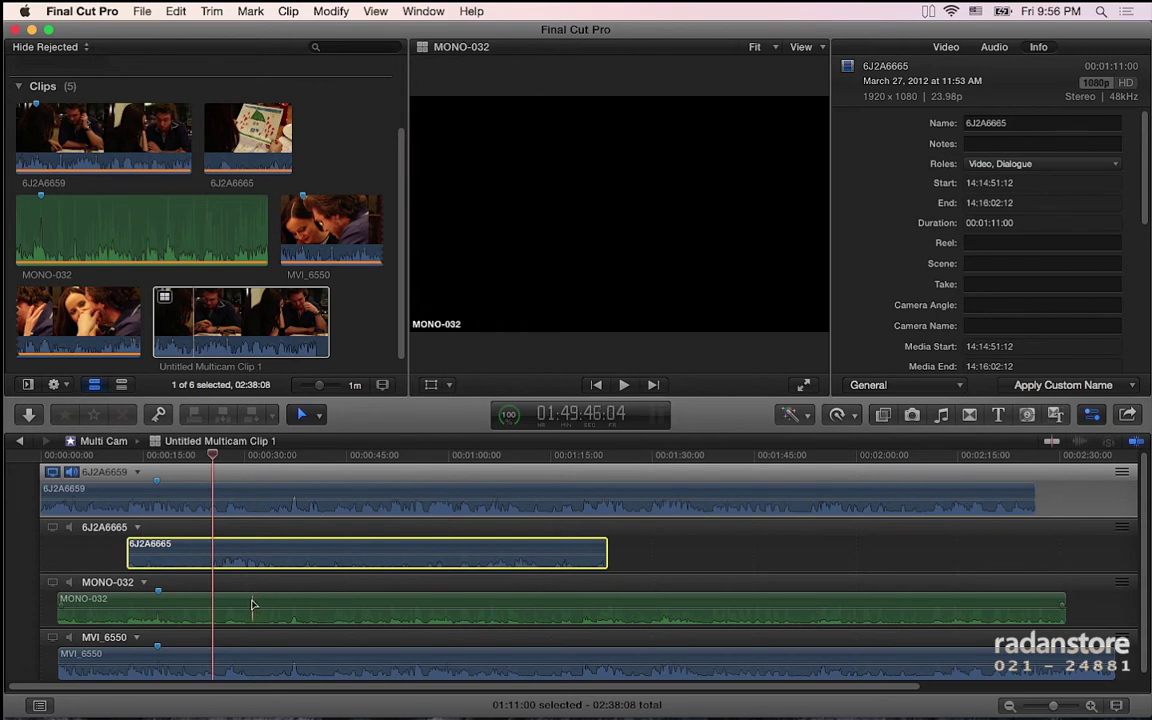
{"action": "left_click", "coordinate": [263, 662]}
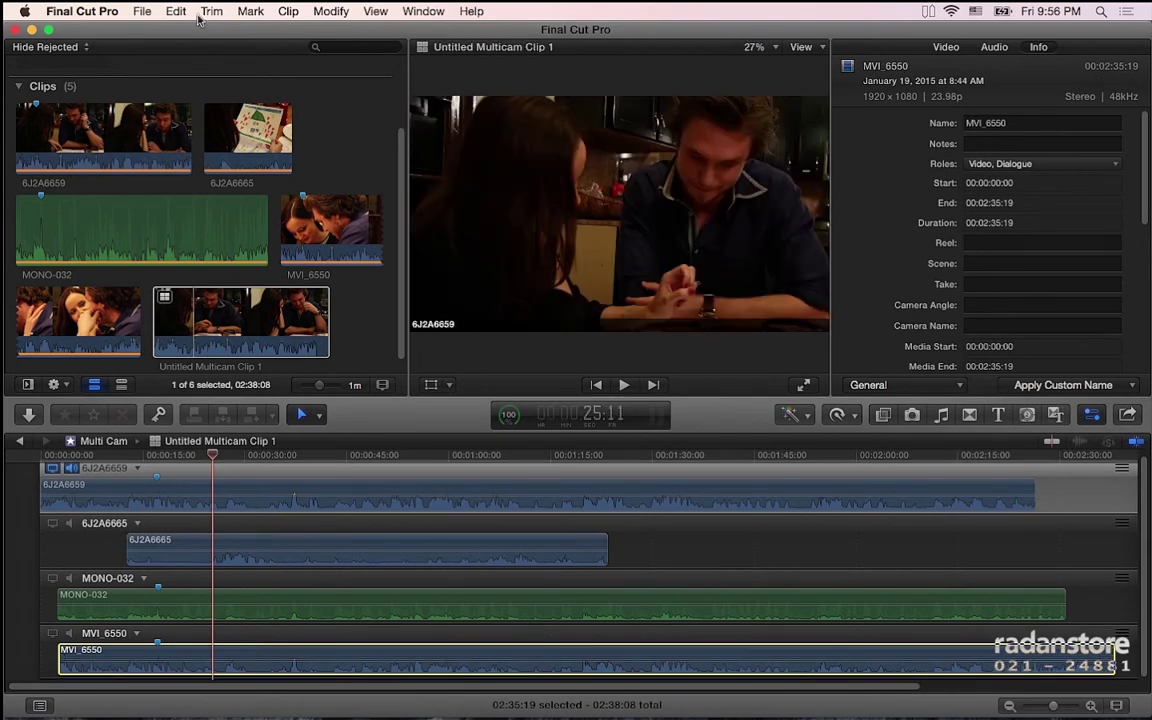
{"action": "left_click", "coordinate": [287, 11]}
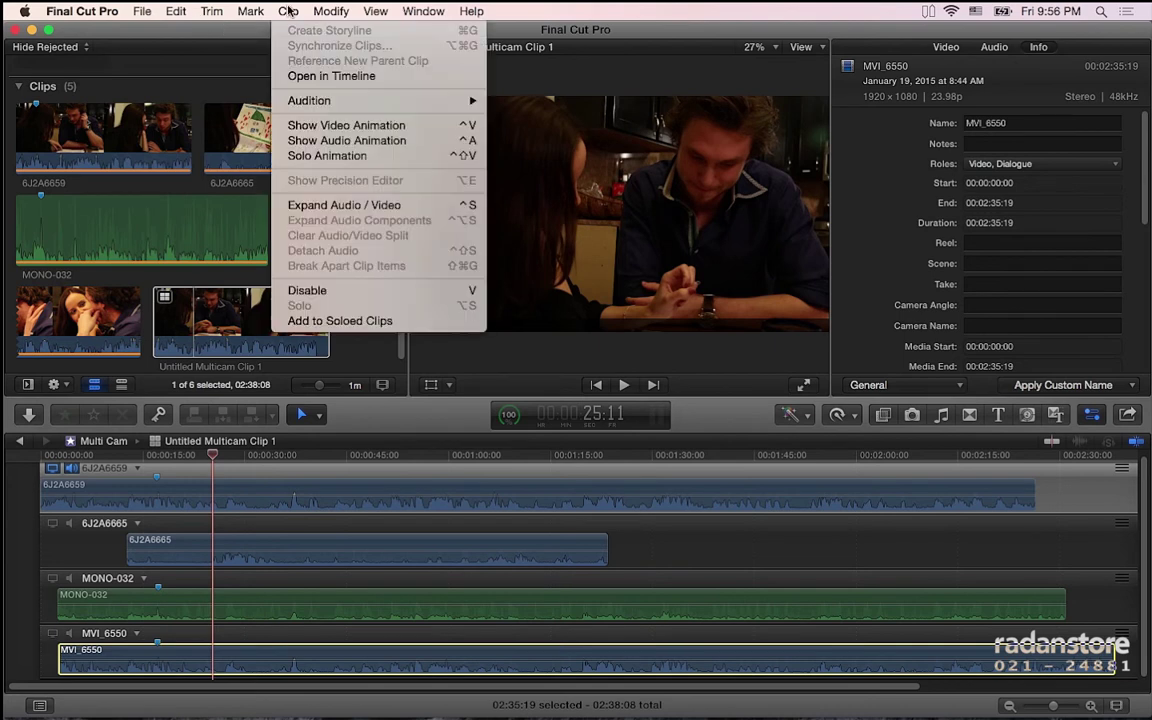
{"action": "mouse_move", "coordinate": [203, 10]}
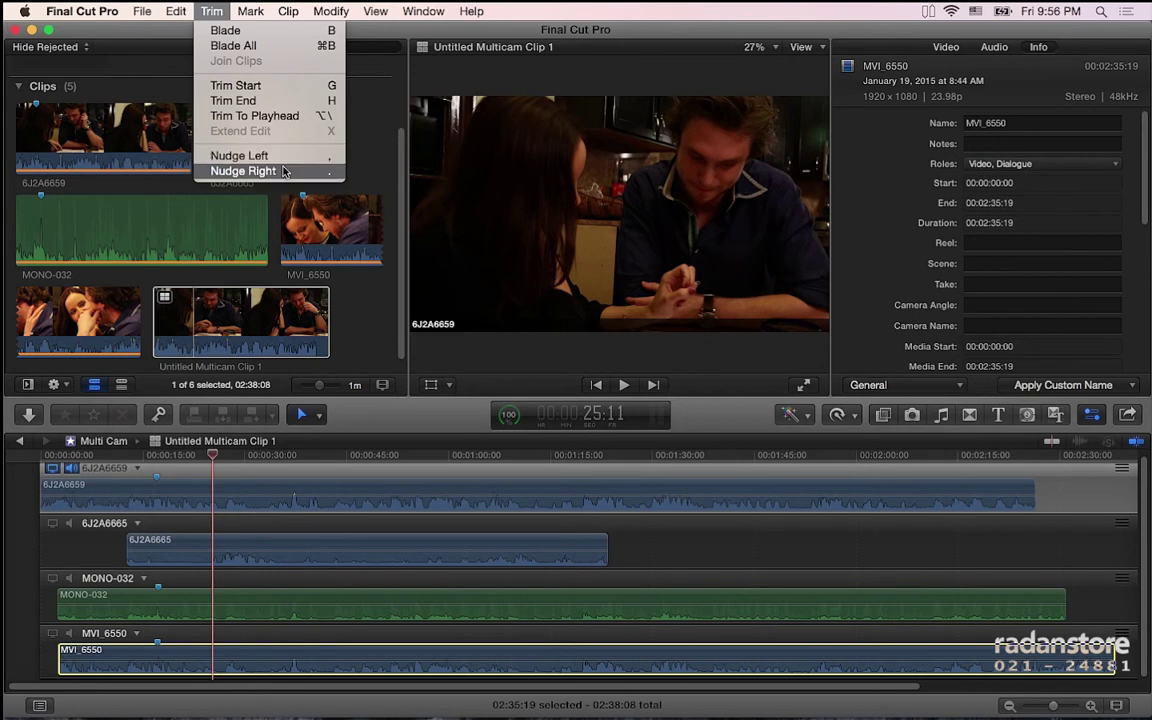
{"action": "left_click", "coordinate": [419, 440]}
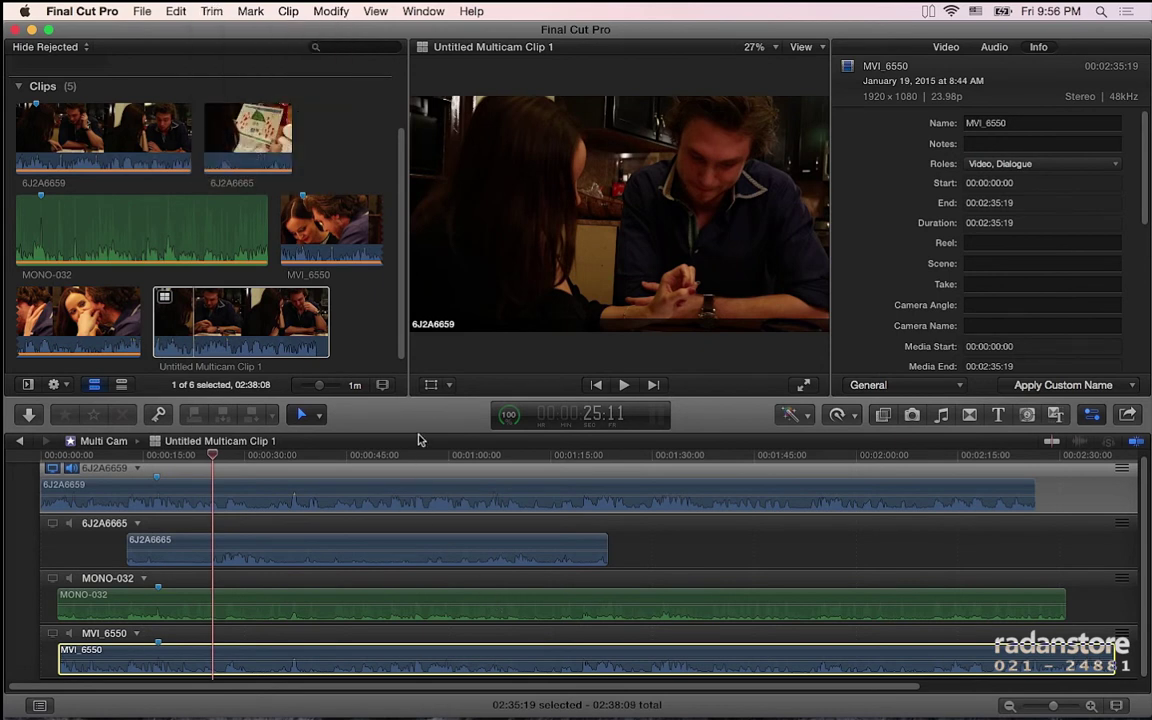
- Monitor MONO-032's audio and drag the MVI_6550 angle up to second, just below 6J2A6659
{"action": "left_click_drag", "start_coordinate": [197, 463], "coordinate": [216, 461]}
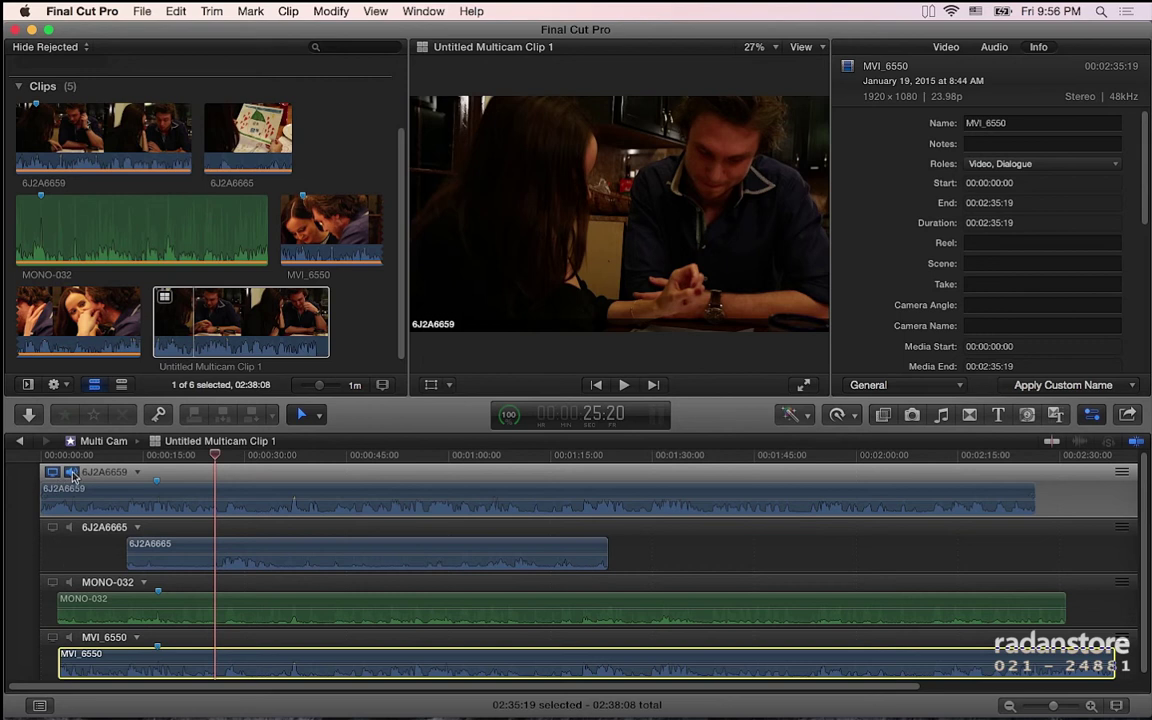
{"action": "left_click", "coordinate": [71, 583]}
{"action": "left_click_drag", "start_coordinate": [1122, 638], "coordinate": [1122, 528]}
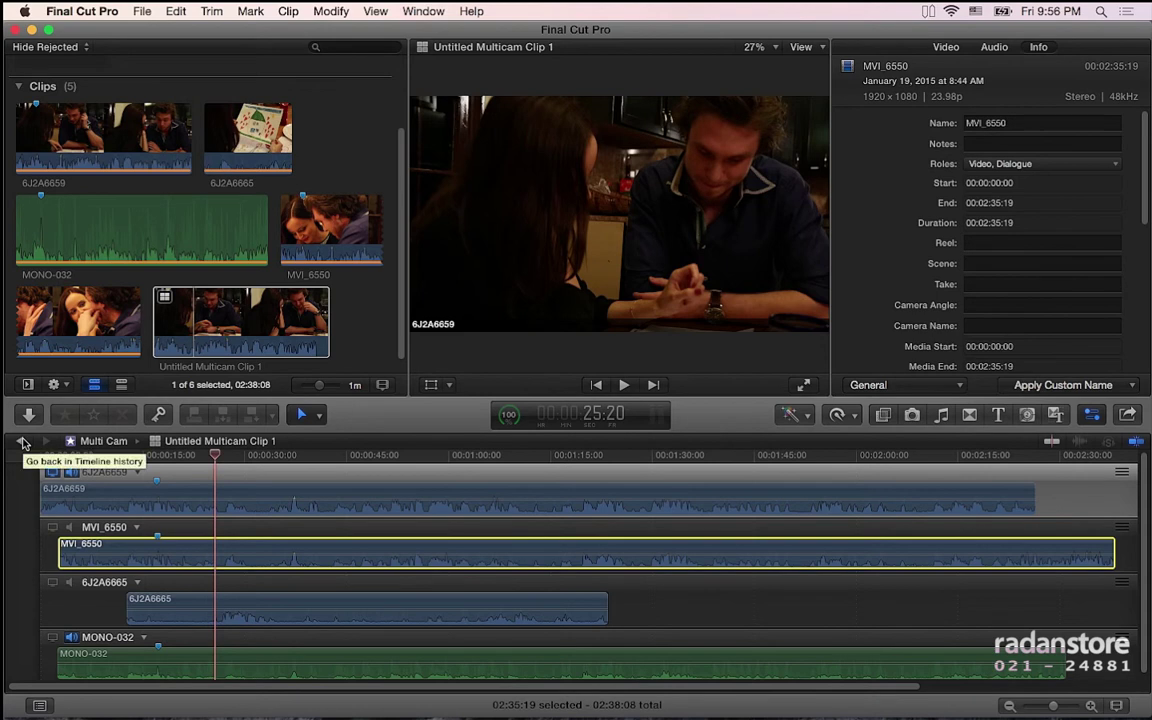
- Back in Multicam Project, drag Untitled Multicam Clip 1 into the empty timeline
{"action": "left_click", "coordinate": [23, 443]}
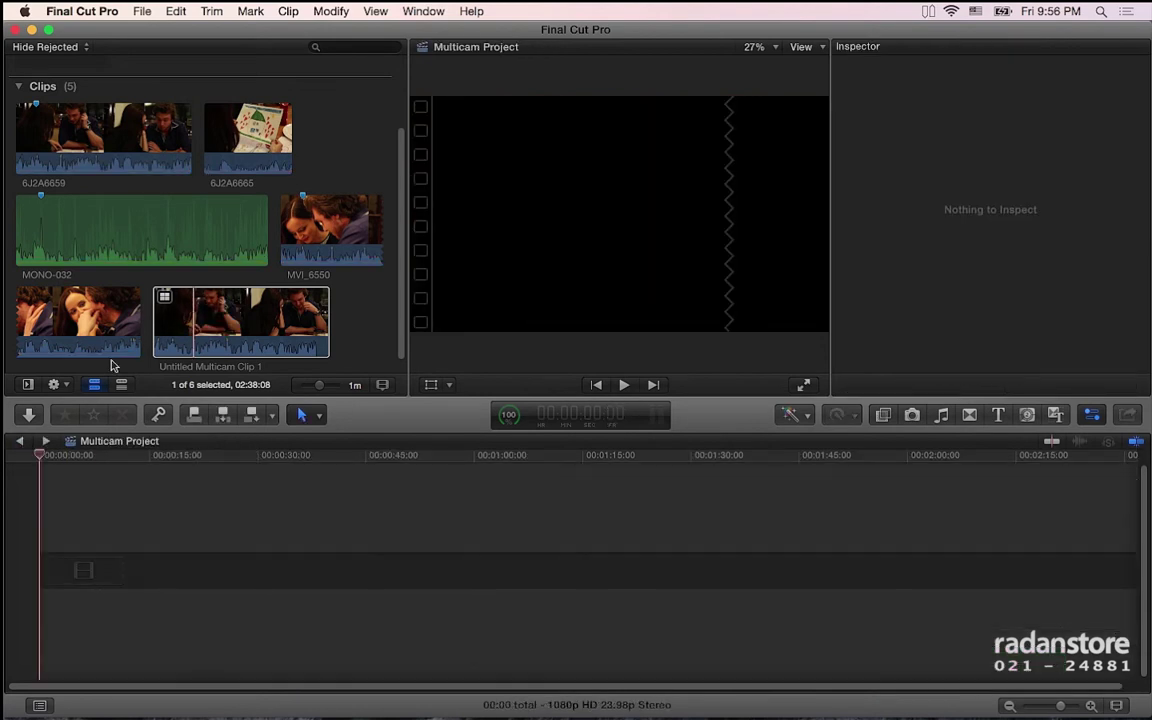
{"action": "left_click", "coordinate": [165, 309]}
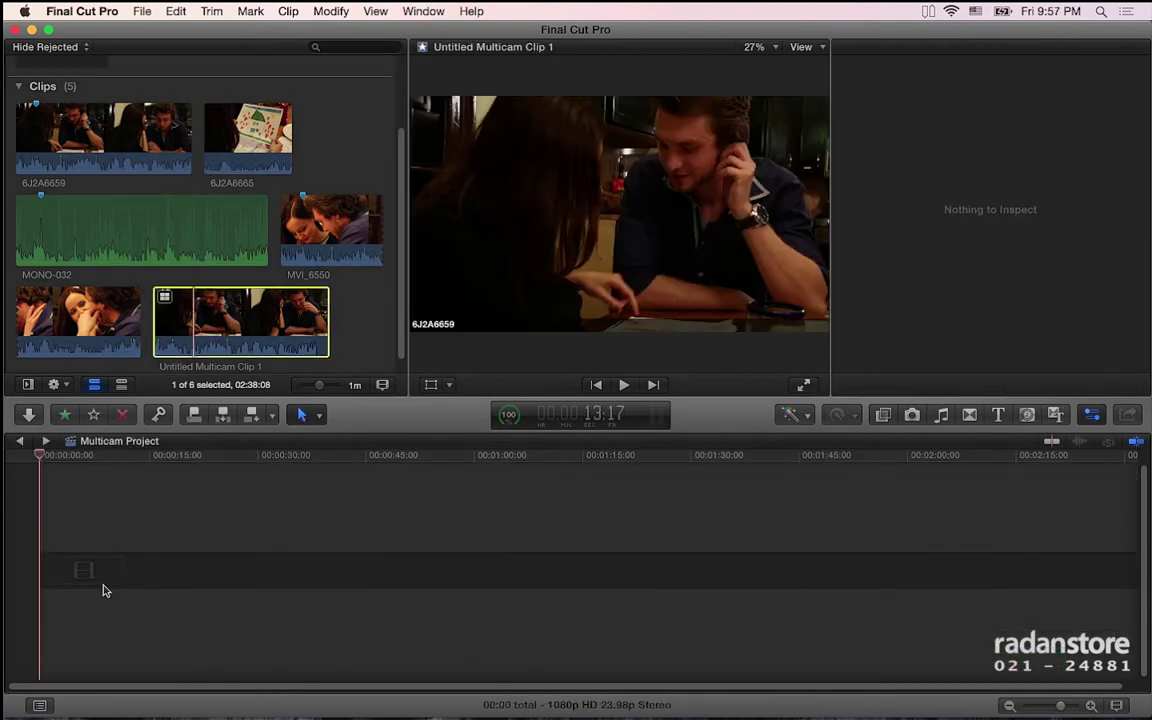
{"action": "left_click_drag", "start_coordinate": [104, 587], "coordinate": [100, 580]}
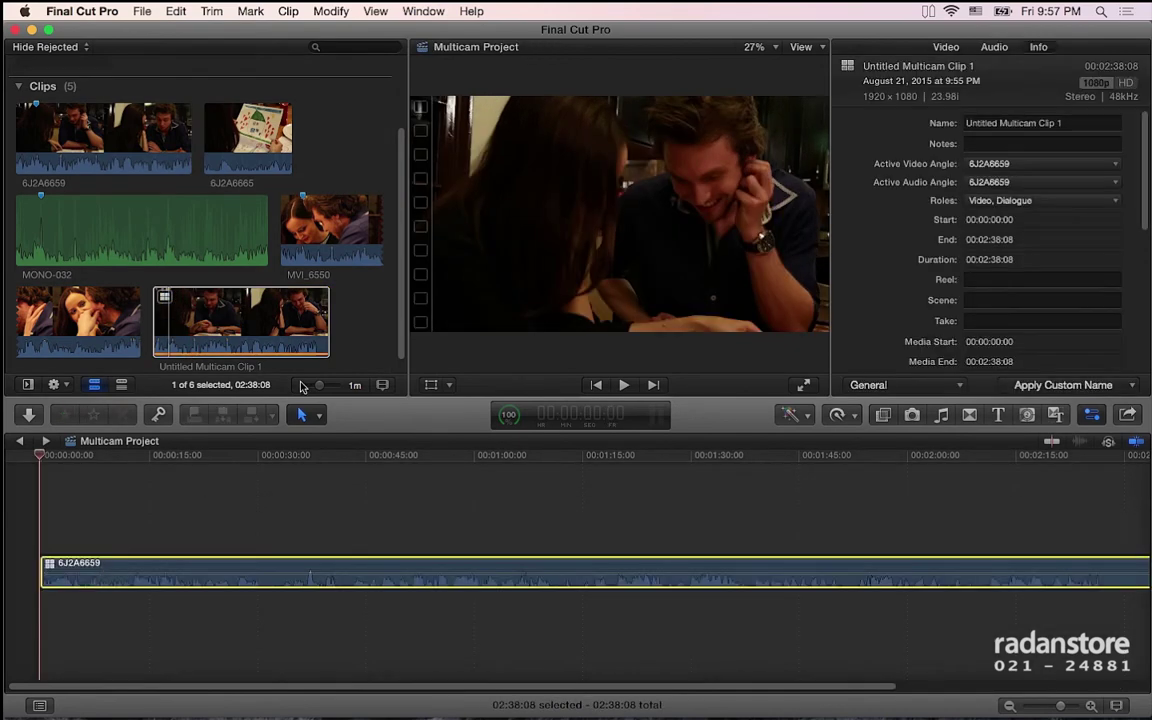
{"action": "left_click", "coordinate": [345, 78]}
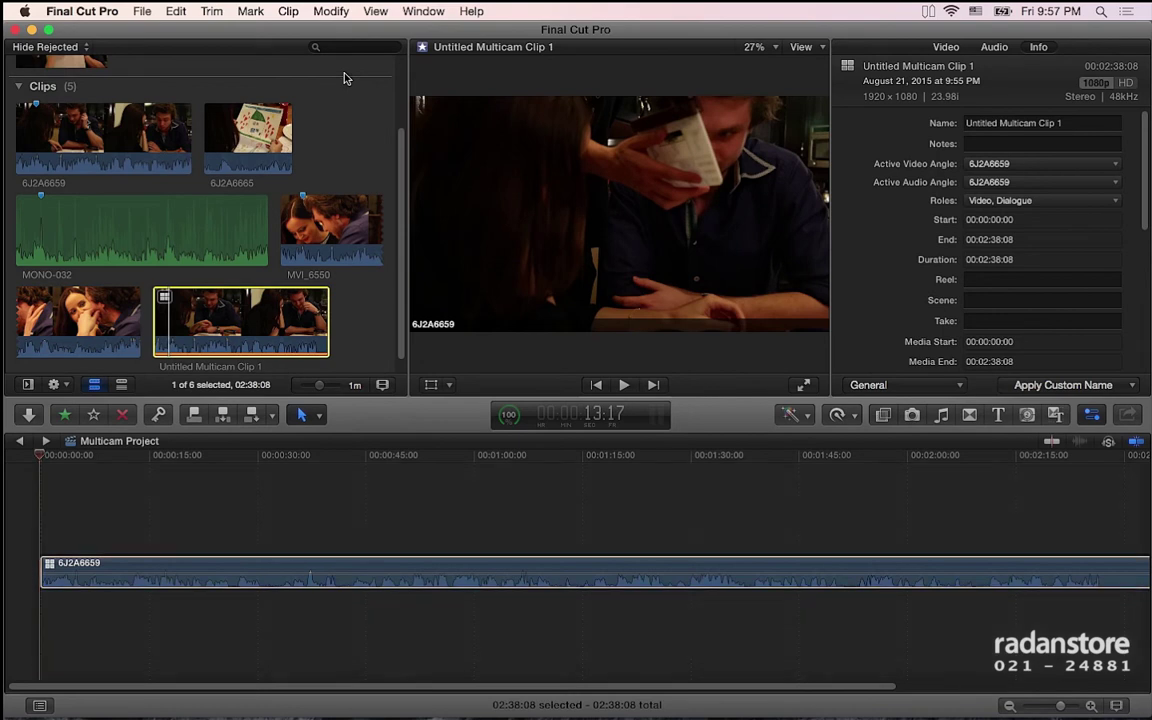
{"action": "left_click", "coordinate": [345, 78]}
- Hide the browser and show the multicam clip's angles alongside the viewer
{"action": "key", "text": "ctrl+super+1"}
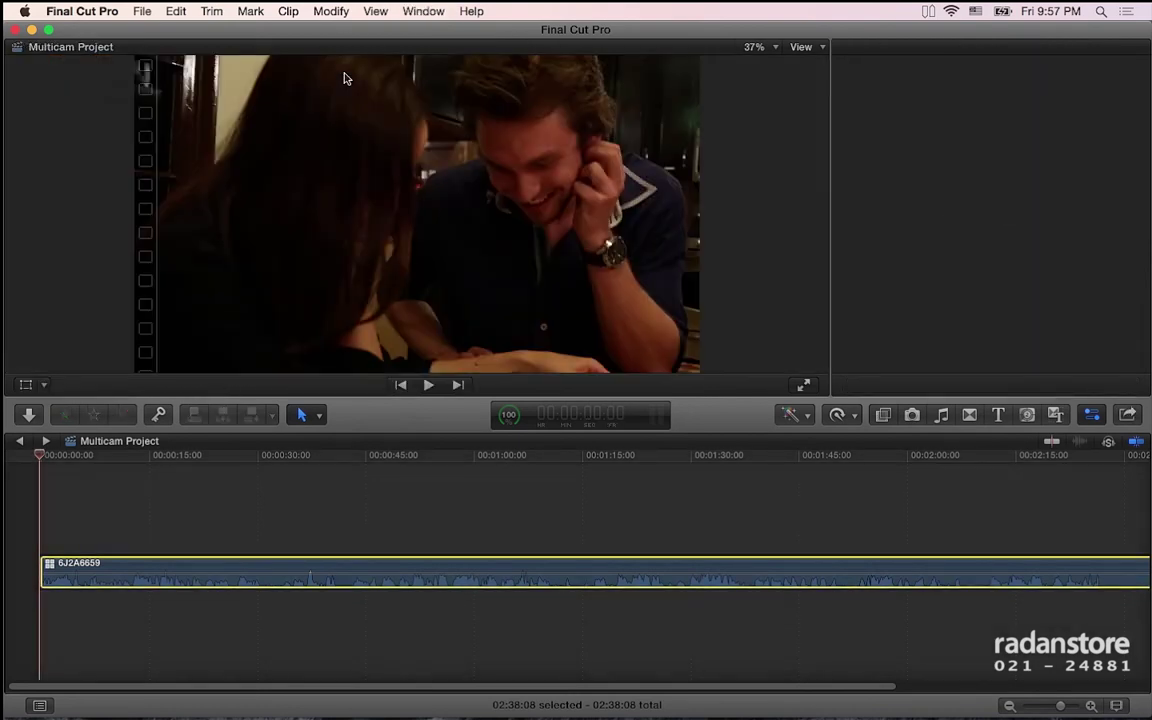
{"action": "left_click", "coordinate": [816, 48]}
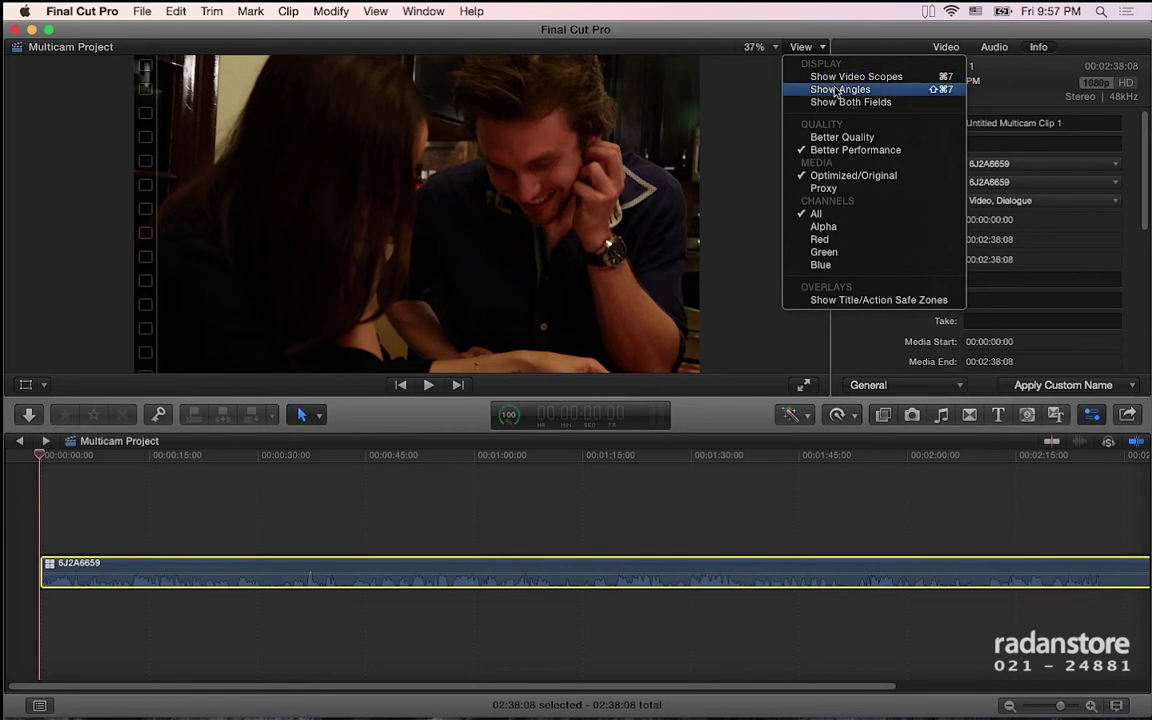
{"action": "key", "text": "super+shift+7"}
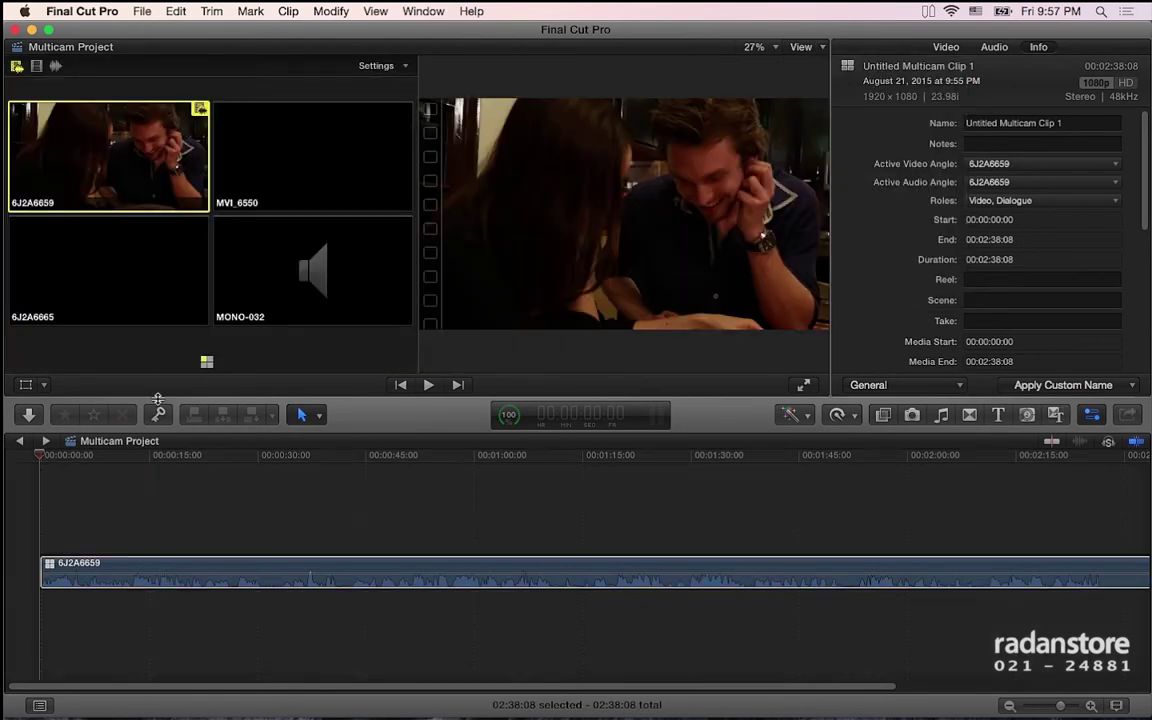
{"action": "key", "text": "c"}
{"action": "left_click_drag", "start_coordinate": [53, 461], "coordinate": [178, 465]}
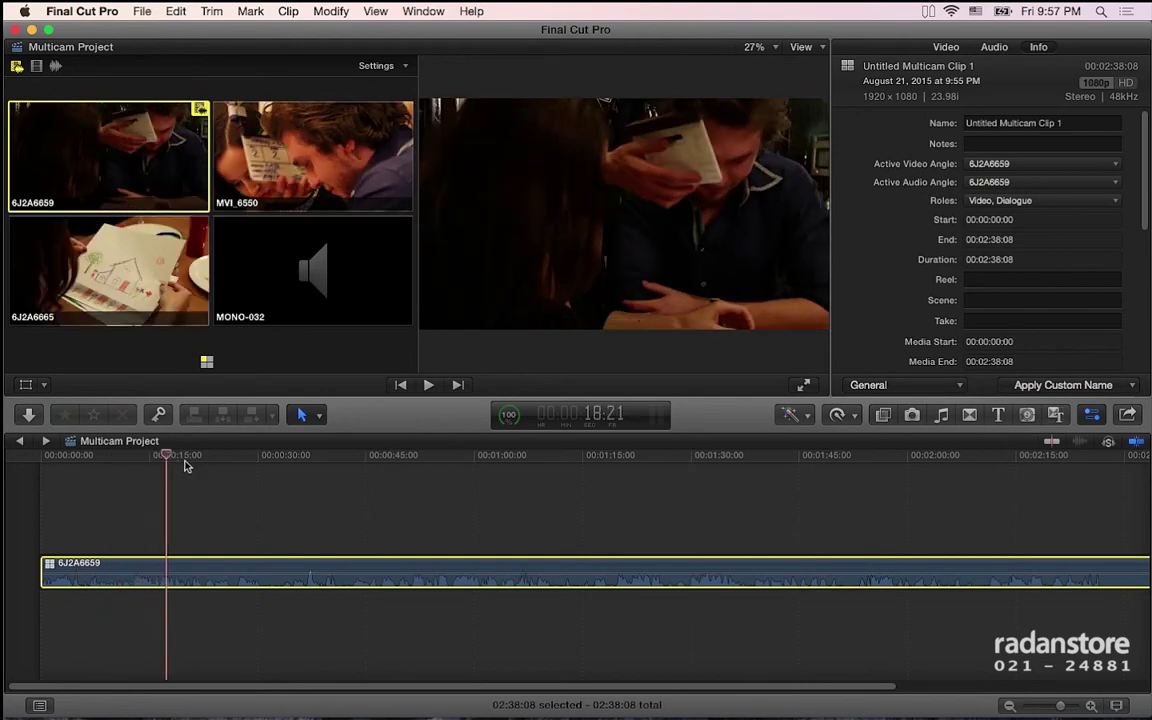
- Try the 9 Angles layout and timecode overlays in Angle Viewer settings, then turn timecode off
{"action": "left_click", "coordinate": [401, 67]}
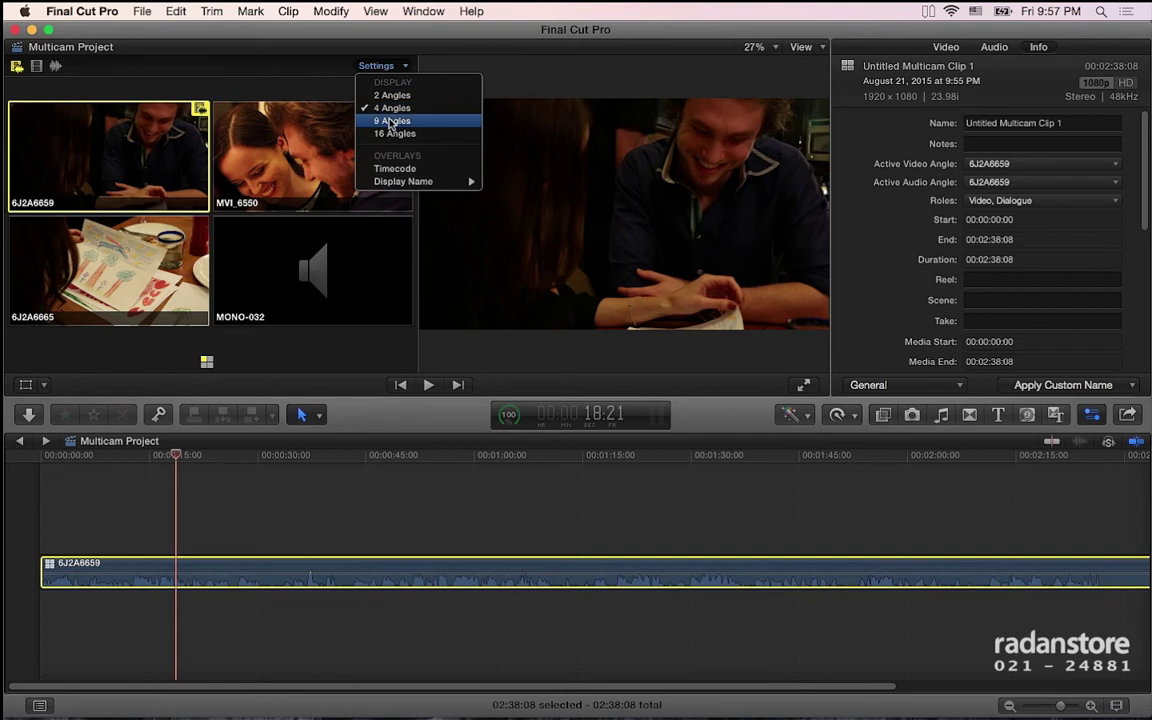
{"action": "left_click", "coordinate": [391, 121]}
{"action": "left_click", "coordinate": [401, 67]}
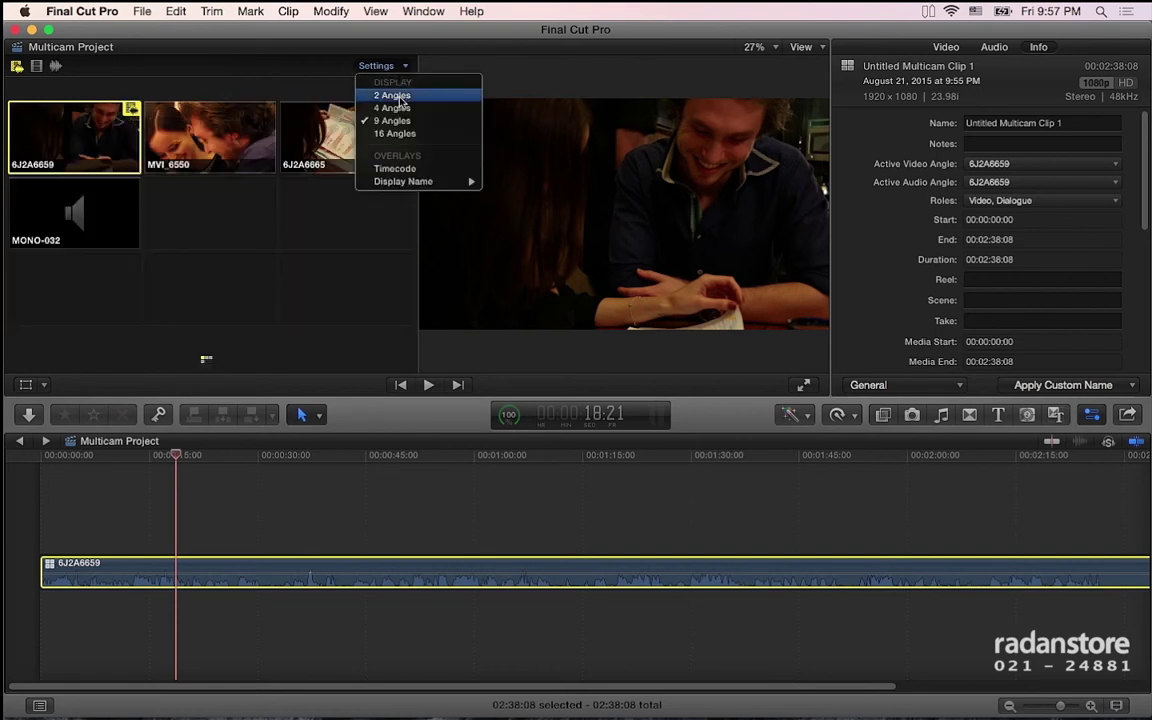
{"action": "left_click", "coordinate": [407, 170]}
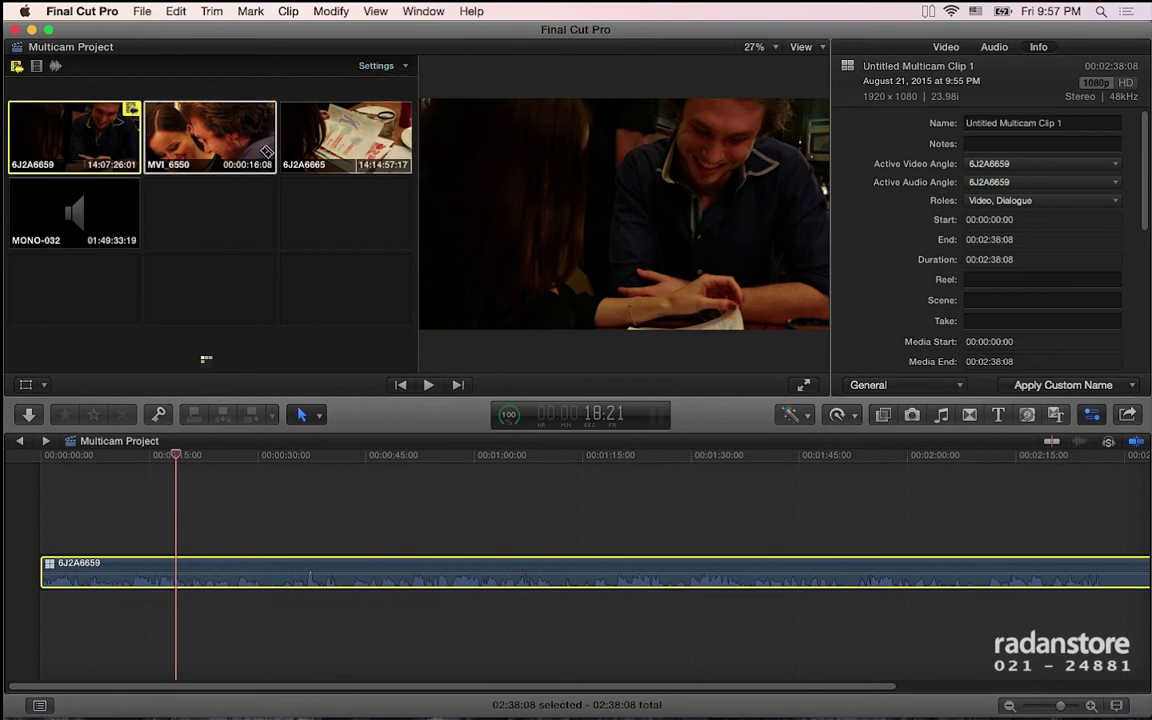
{"action": "left_click", "coordinate": [376, 66]}
{"action": "left_click", "coordinate": [400, 170]}
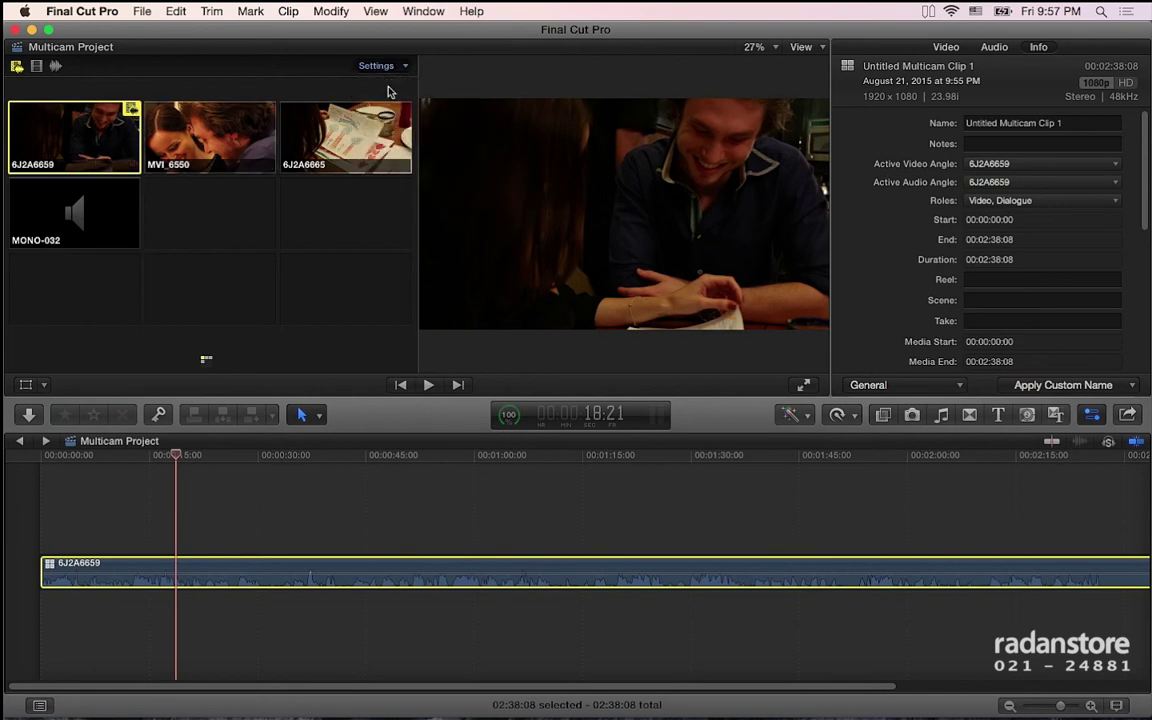
- Set the angle Display Name to None and switch back to 4 Angles
{"action": "left_click", "coordinate": [377, 66]}
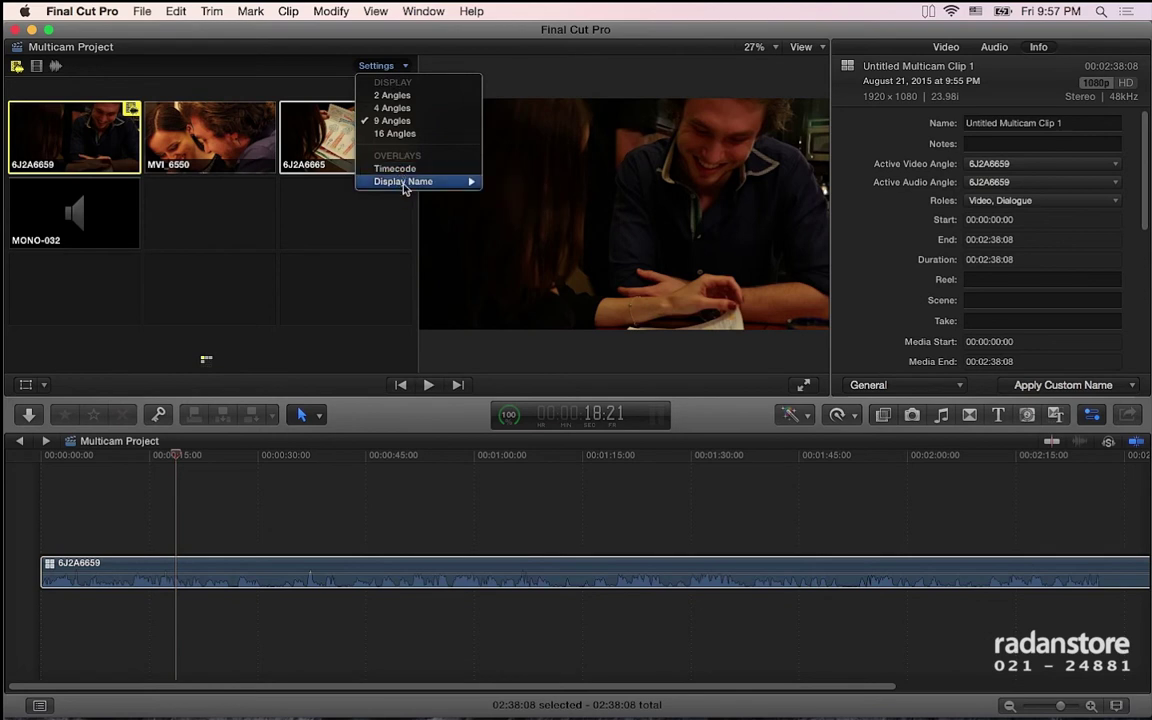
{"action": "mouse_move", "coordinate": [415, 185]}
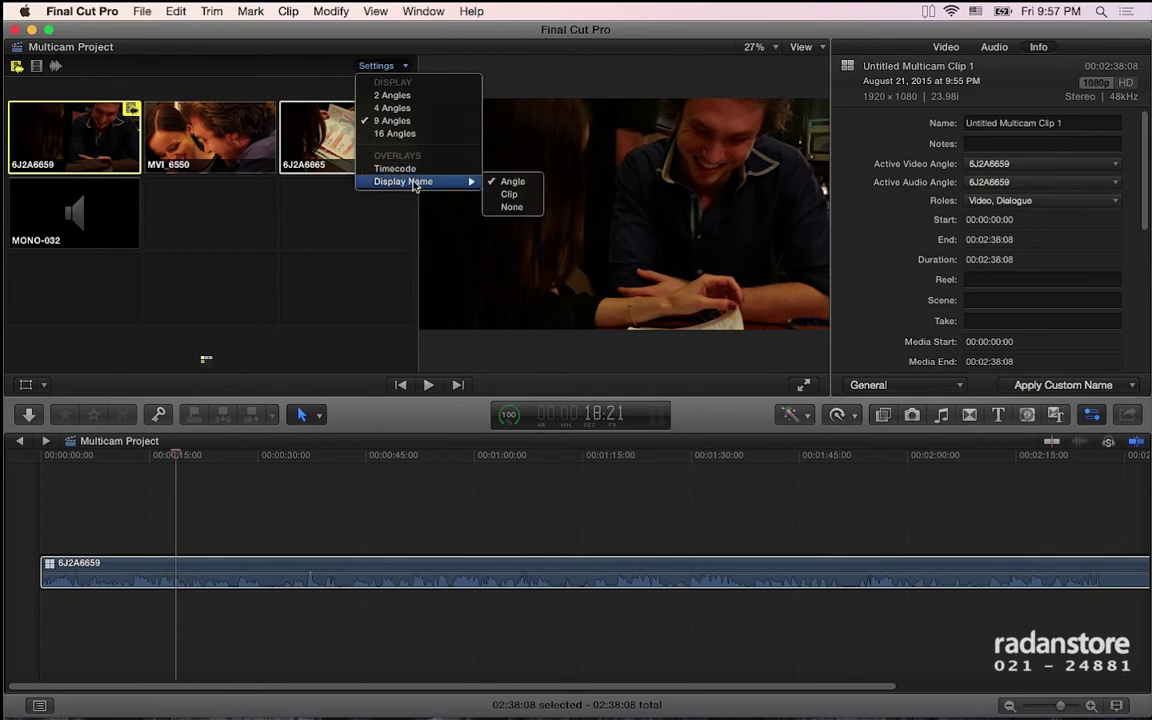
{"action": "left_click", "coordinate": [512, 207]}
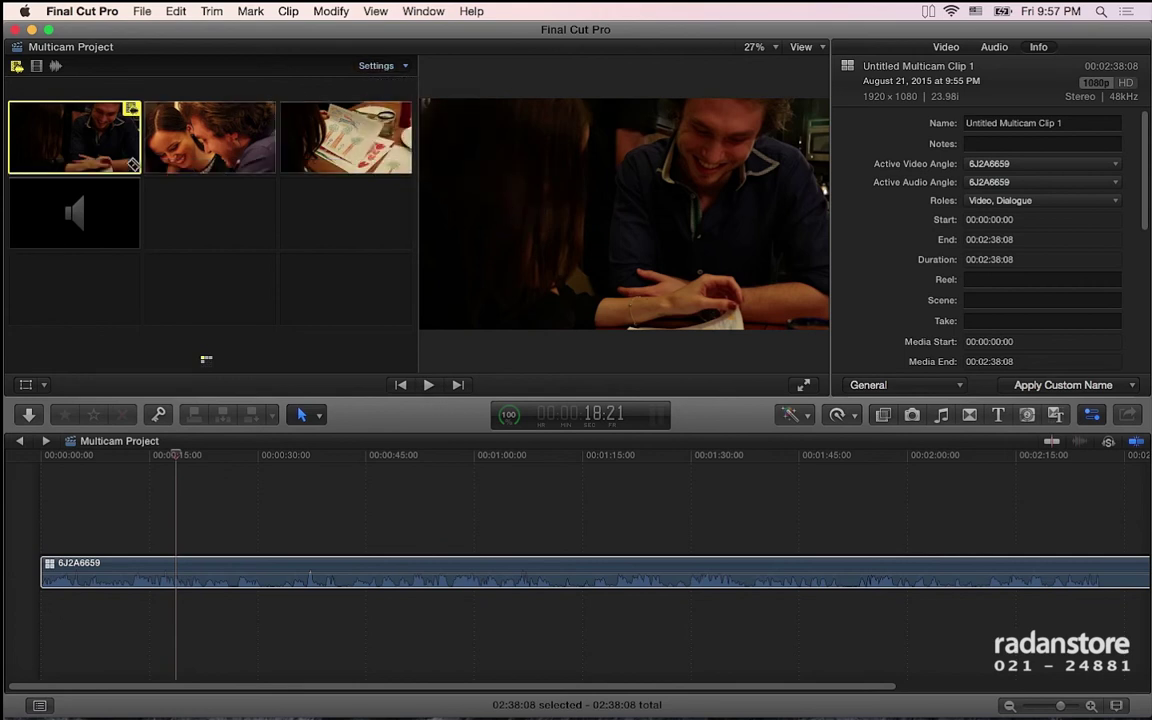
{"action": "left_click", "coordinate": [404, 67]}
{"action": "left_click", "coordinate": [396, 113]}
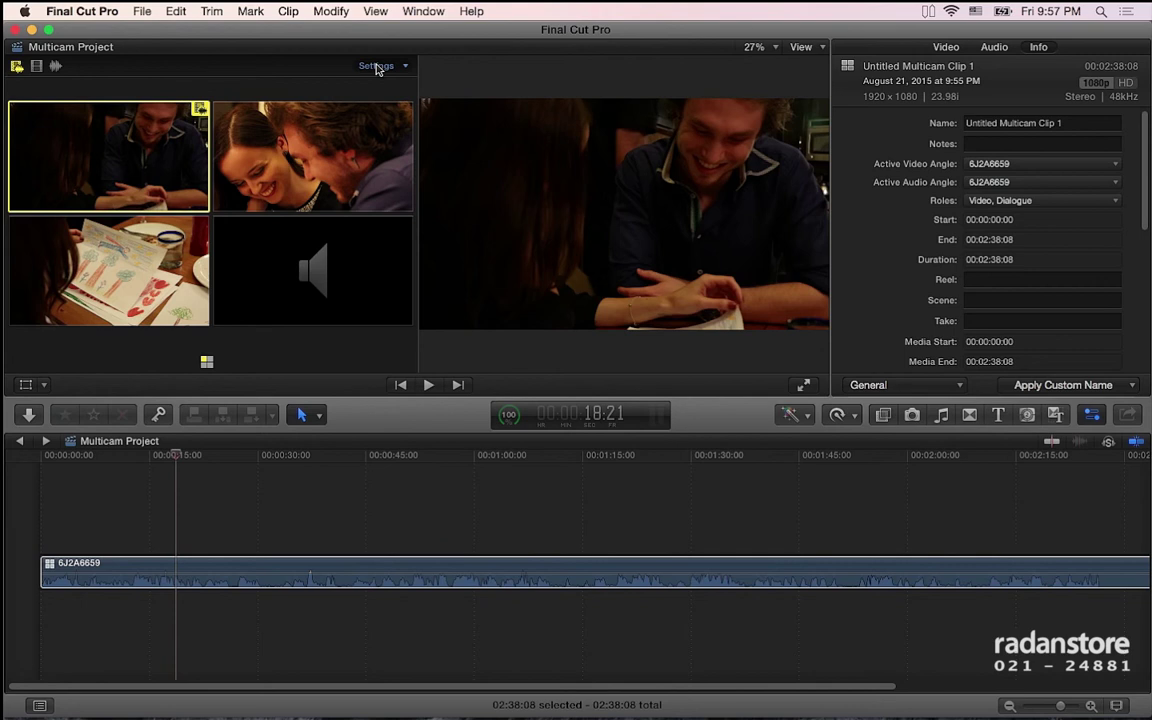
{"action": "left_click", "coordinate": [91, 458]}
- Play from near the start, cutting among the 6J2A6659, MVI_6550 and 6J2A6665 angles
{"action": "left_click", "coordinate": [82, 458]}
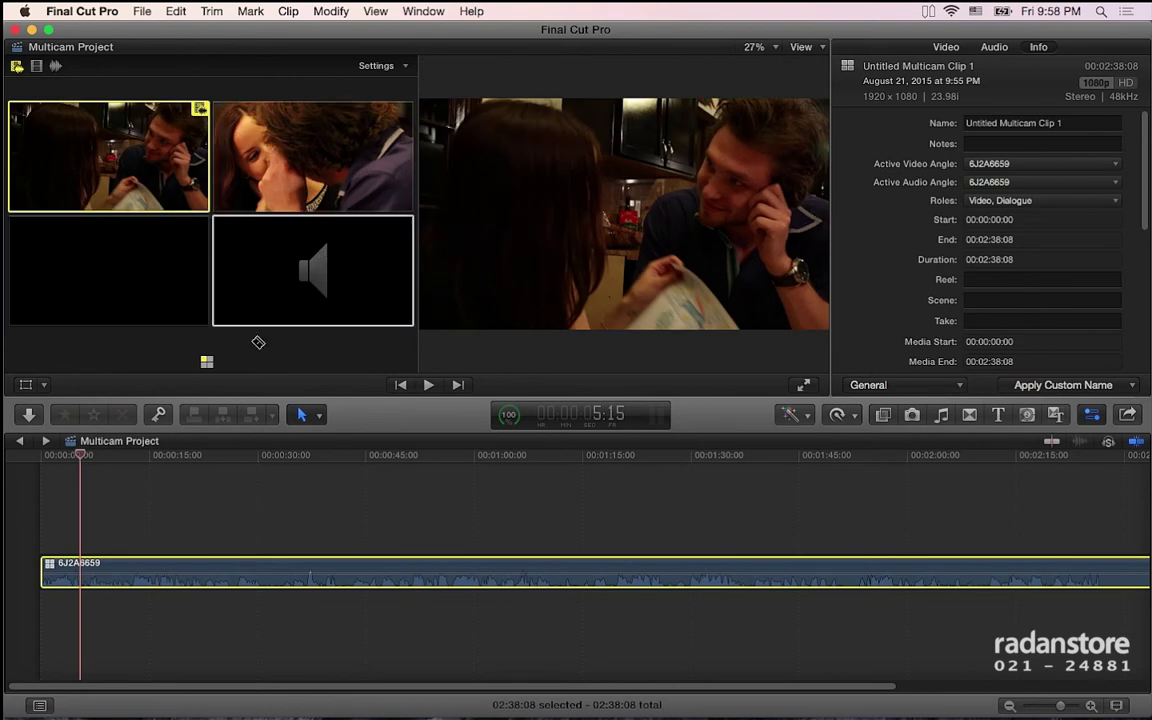
{"action": "left_click_drag", "start_coordinate": [80, 455], "coordinate": [62, 458]}
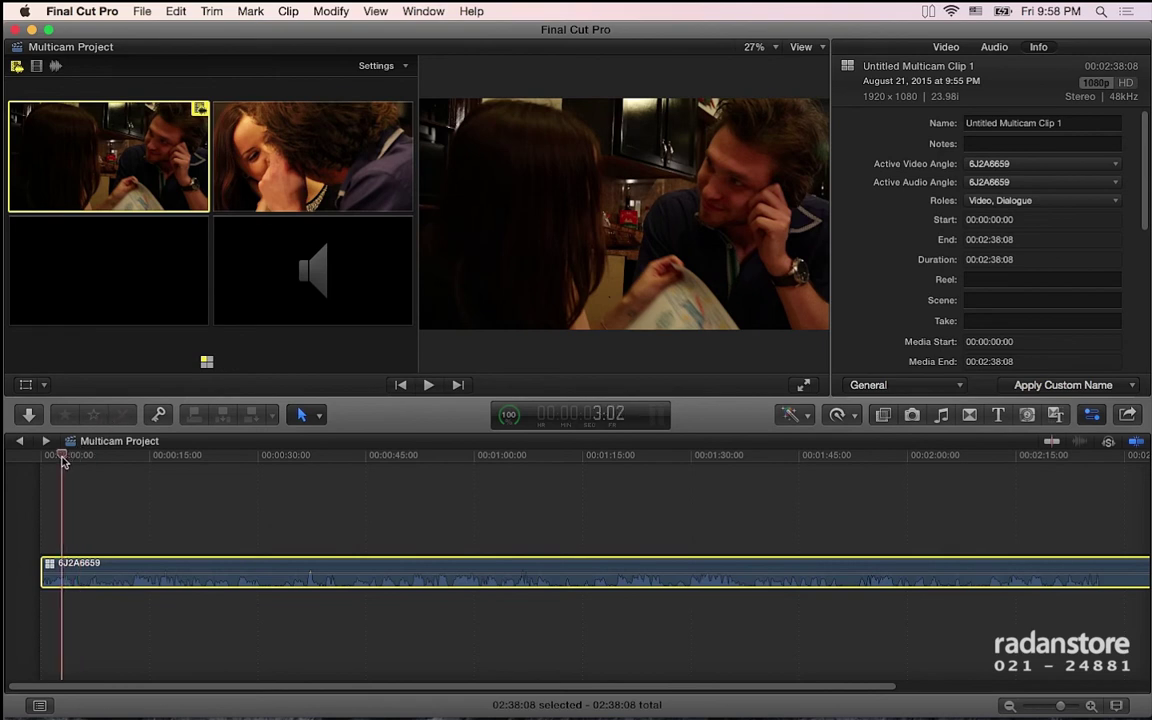
{"action": "key", "text": "space"}
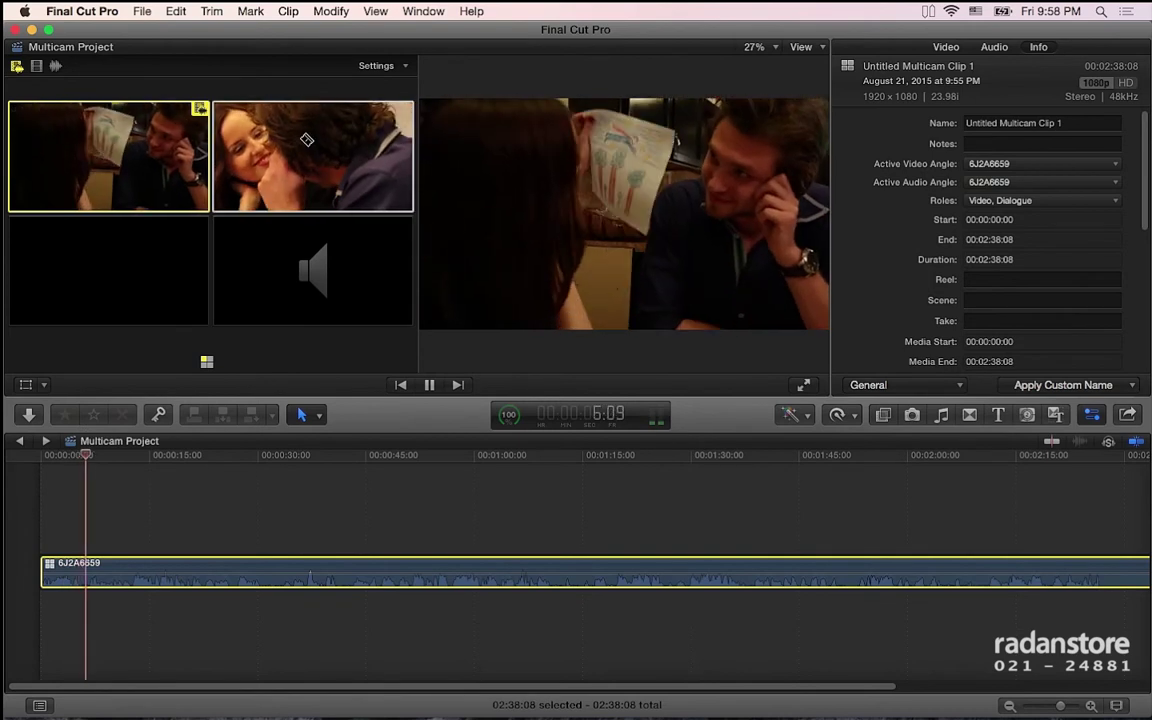
{"action": "left_click", "coordinate": [303, 141]}
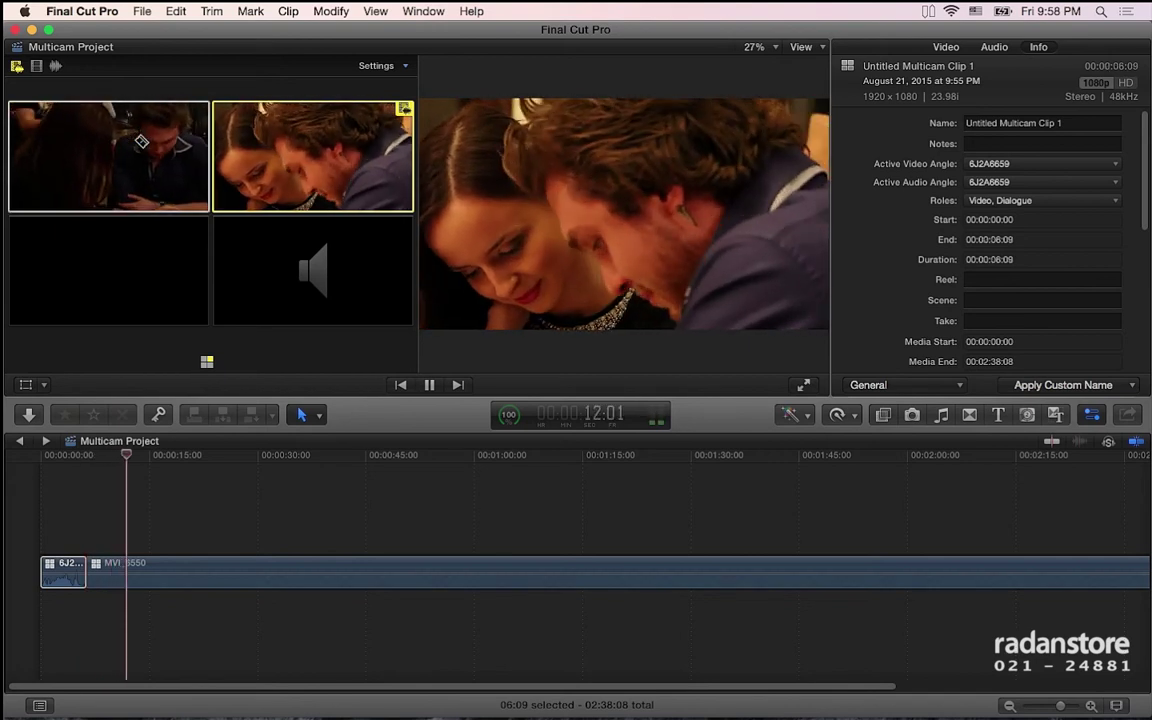
{"action": "left_click", "coordinate": [141, 141]}
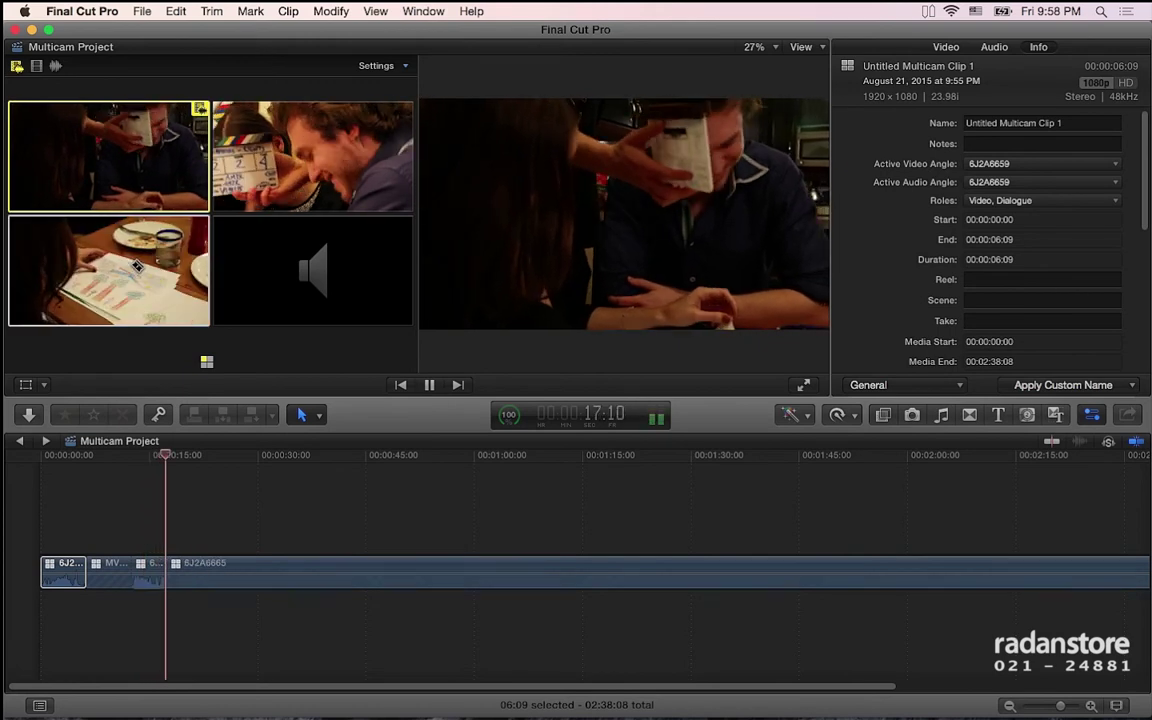
{"action": "left_click", "coordinate": [137, 266]}
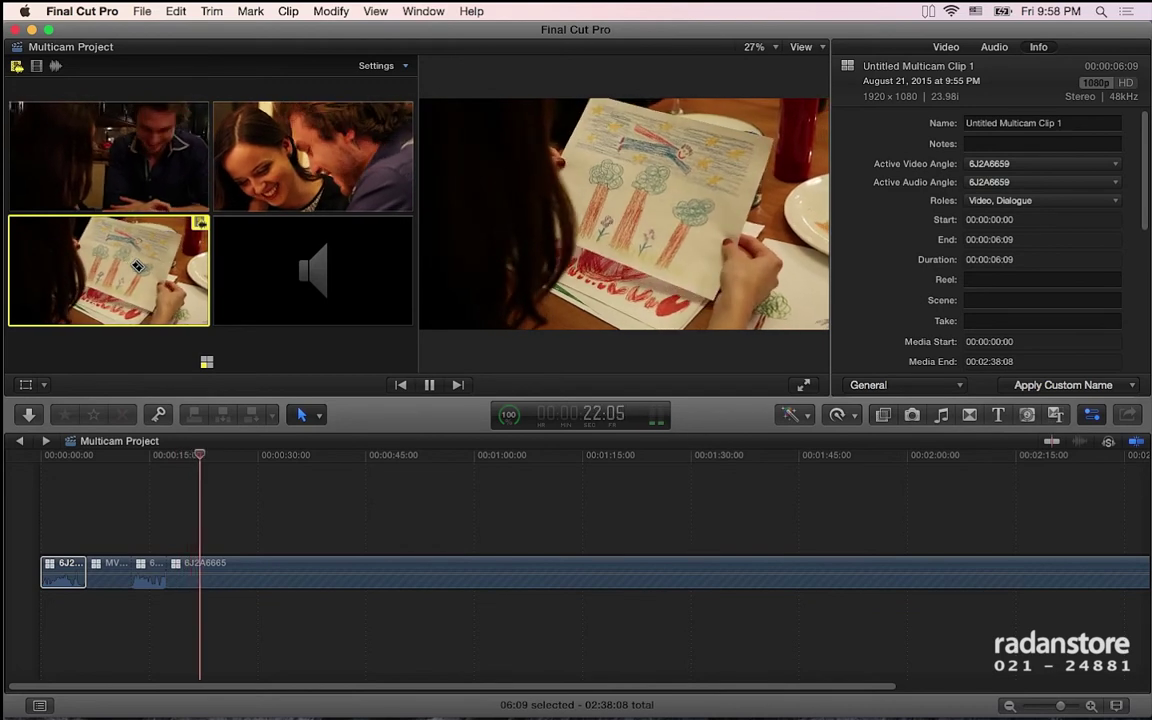
{"action": "left_click", "coordinate": [133, 268]}
{"action": "key", "text": "2"}
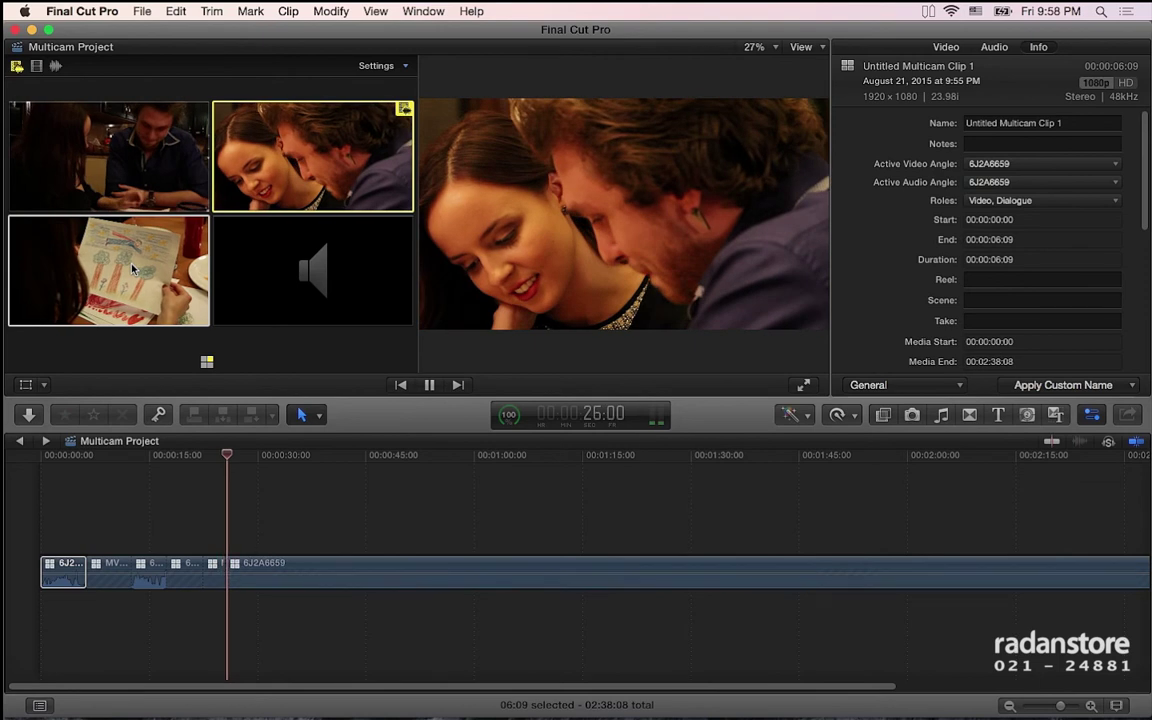
{"action": "key", "text": "1"}
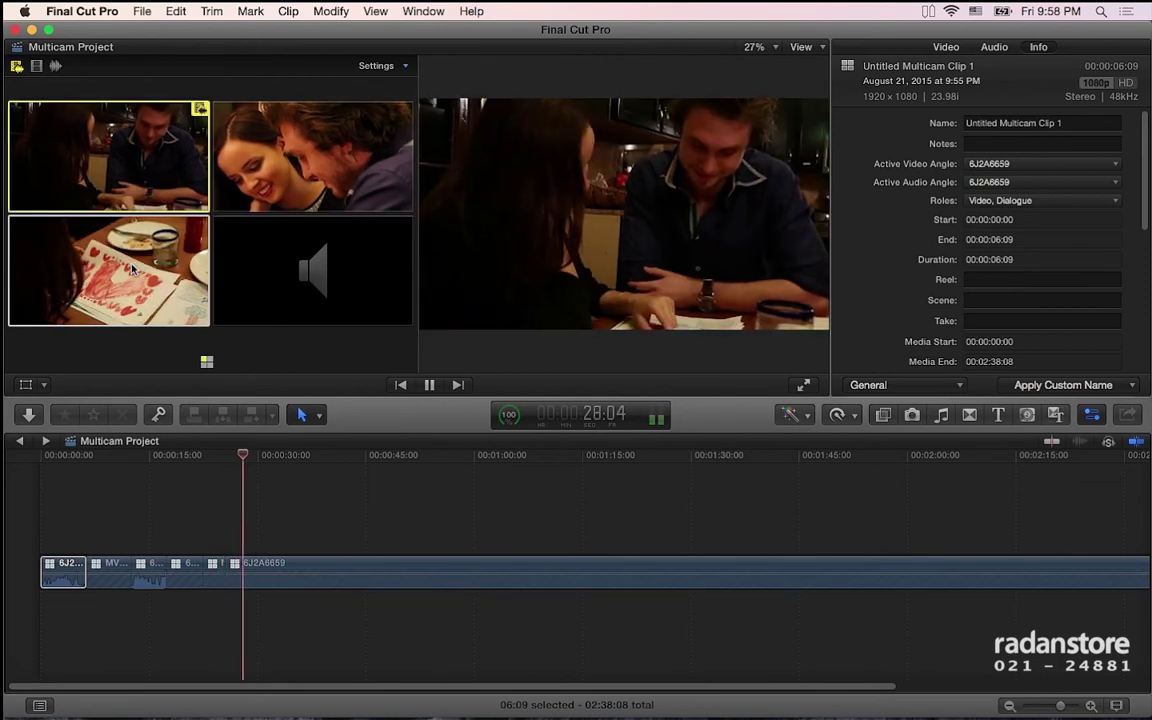
- Cut to the drawing angle and dismiss the dropped-frames warning with 'Do not warn me again'
{"action": "left_click", "coordinate": [118, 237]}
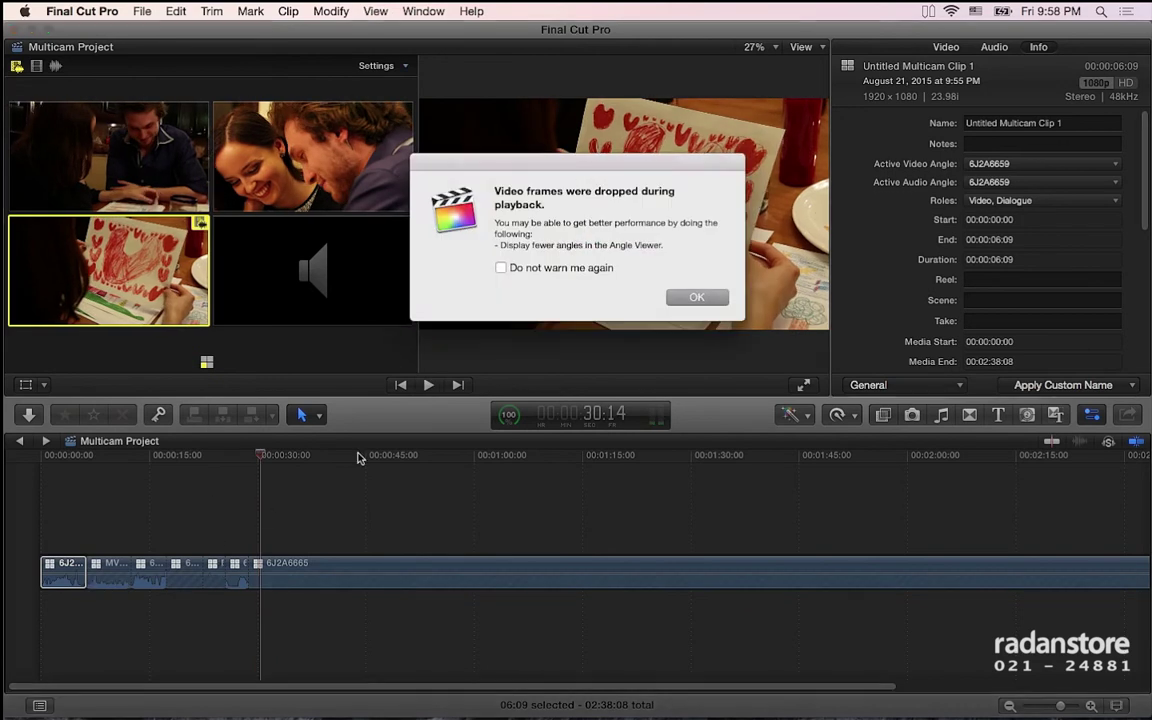
{"action": "left_click", "coordinate": [565, 270]}
{"action": "left_click", "coordinate": [696, 297]}
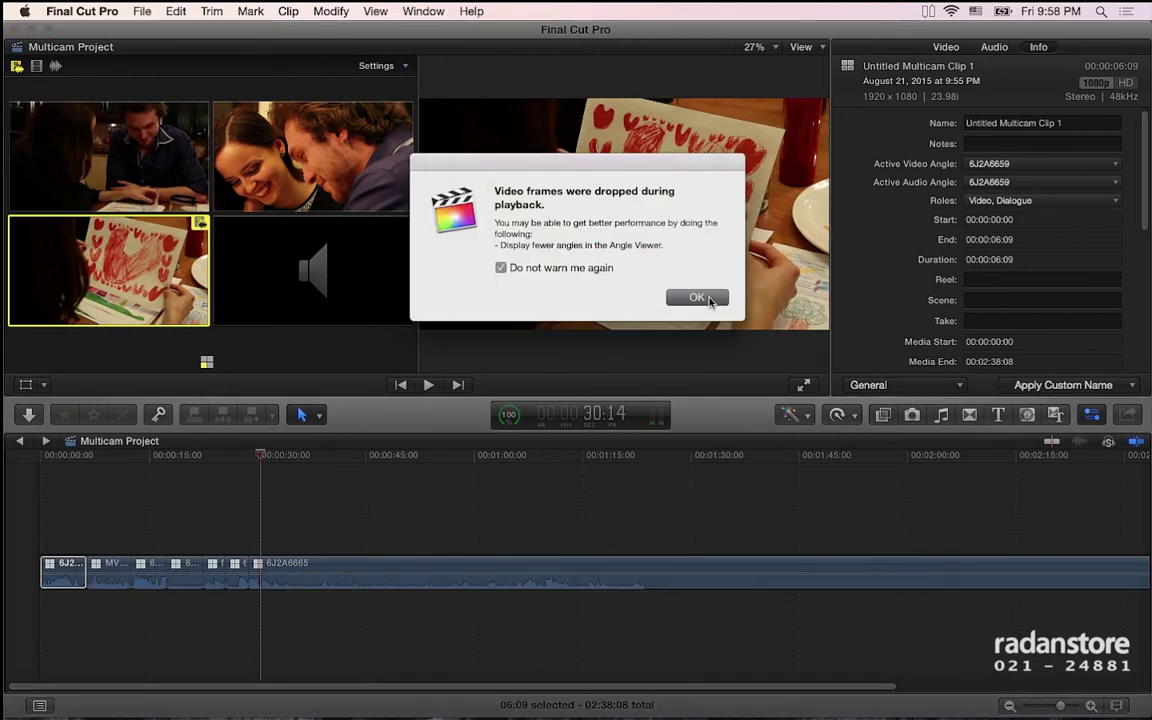
{"action": "left_click", "coordinate": [183, 458]}
- Cut to angle 2, the couple close-up, at 35 seconds and back to angle 1 near 43 seconds
{"action": "left_click_drag", "start_coordinate": [183, 458], "coordinate": [293, 458]}
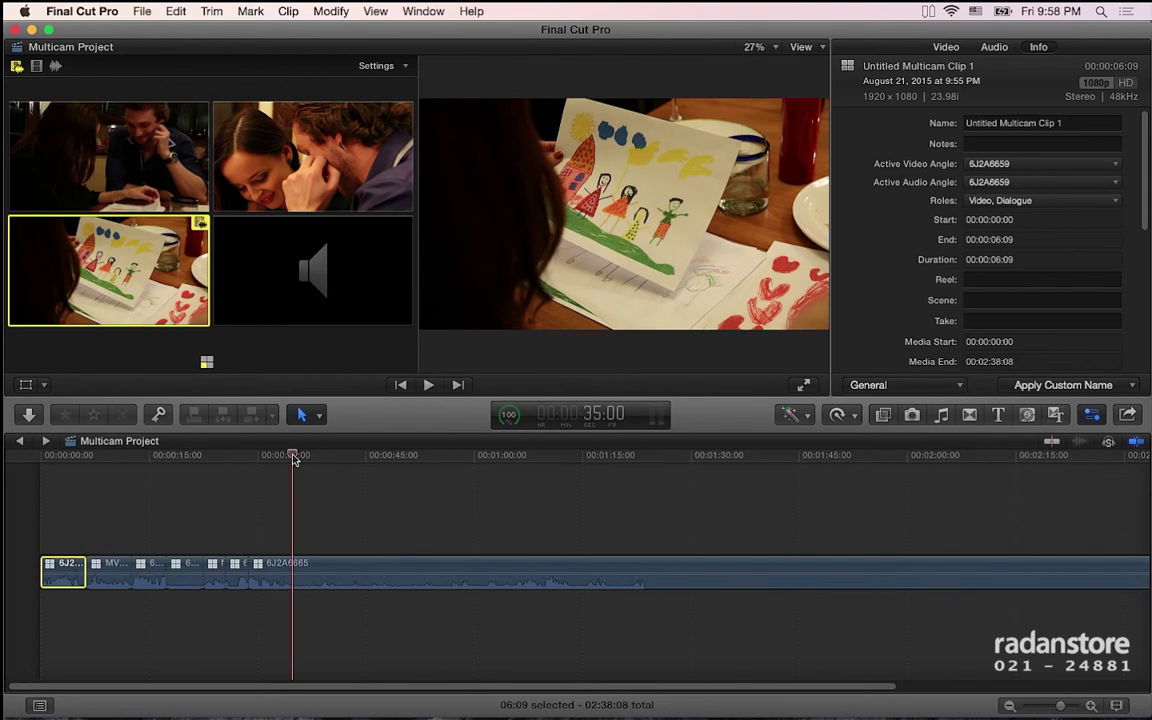
{"action": "key", "text": "space"}
{"action": "key", "text": "2"}
{"action": "mouse_move", "coordinate": [318, 460]}
{"action": "left_mouse_down"}
{"action": "mouse_move", "coordinate": [372, 467]}
{"action": "mouse_move", "coordinate": [351, 460]}
{"action": "left_mouse_up"}
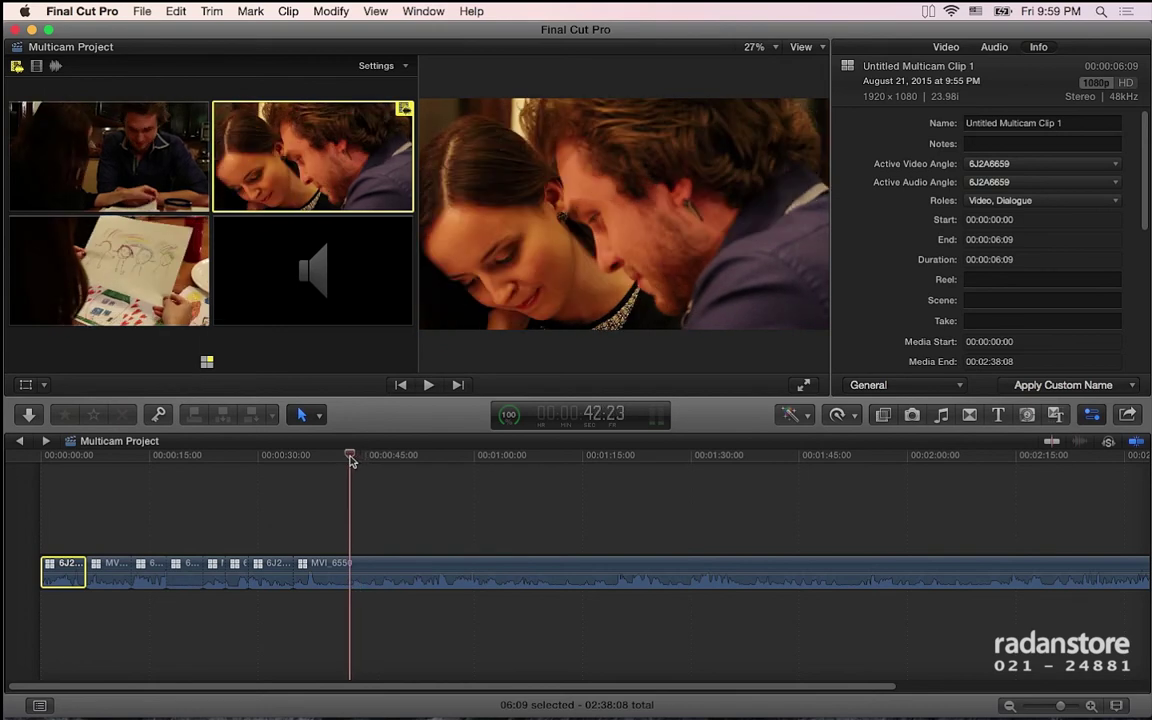
{"action": "left_click_drag", "start_coordinate": [350, 460], "coordinate": [352, 460]}
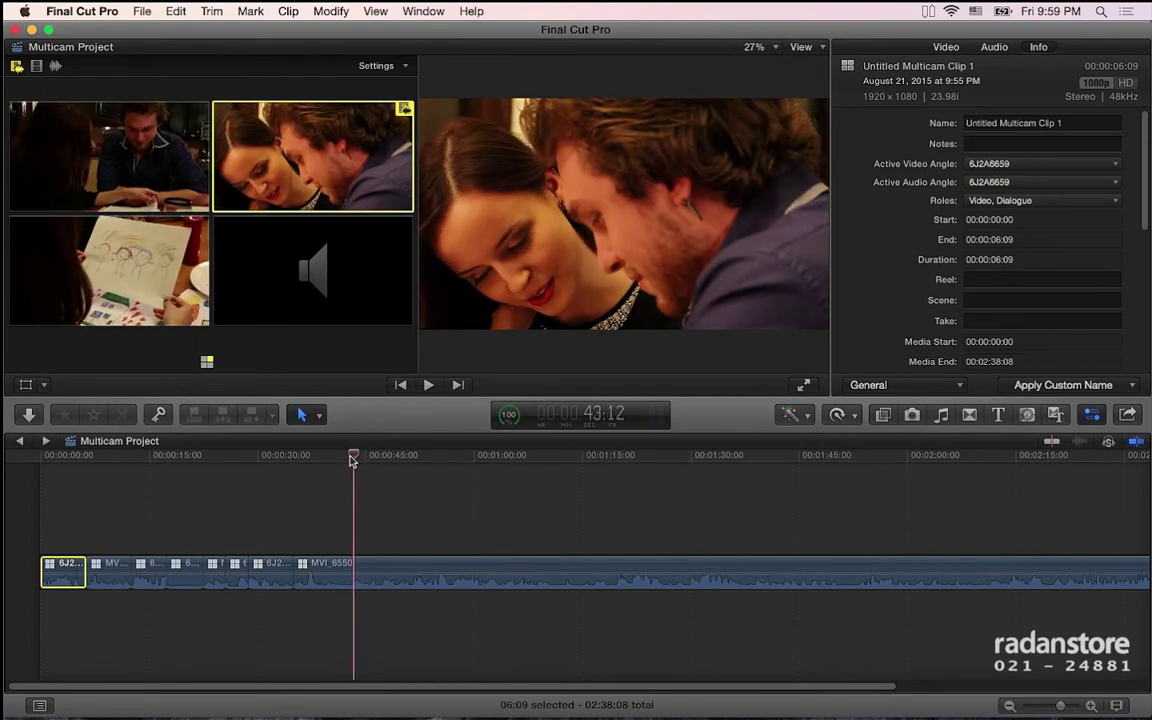
{"action": "left_click_drag", "start_coordinate": [352, 460], "coordinate": [352, 460]}
{"action": "key", "text": "1"}
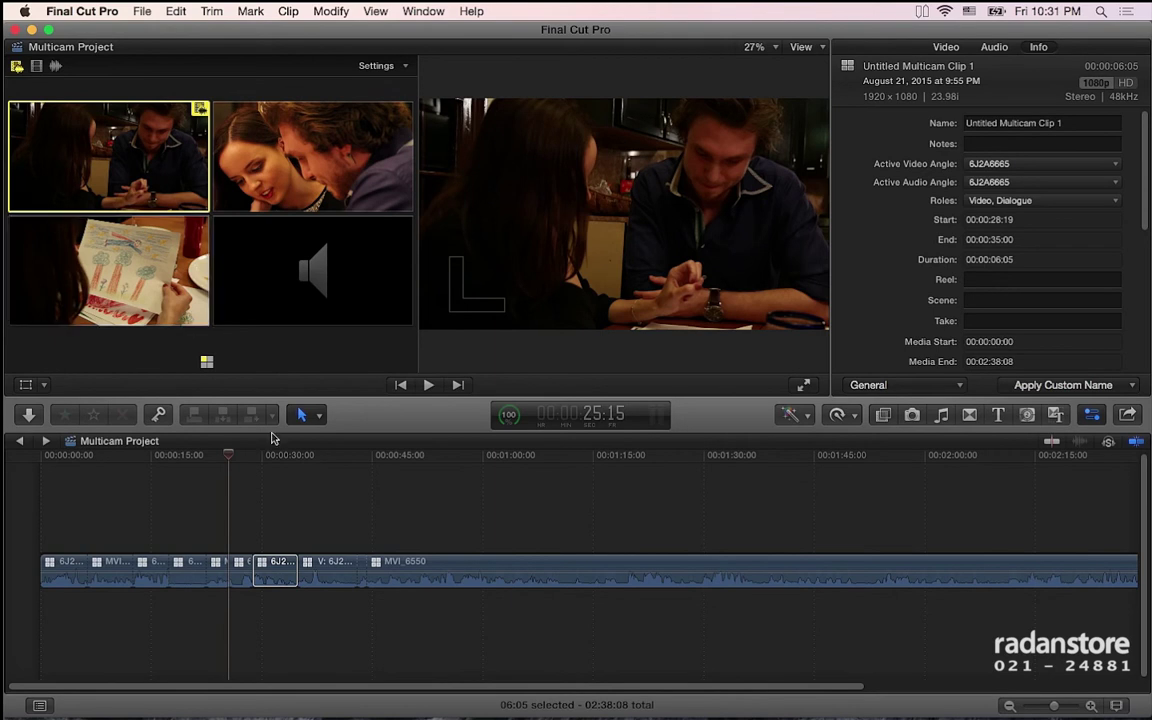
{"action": "key", "text": "super+2"}
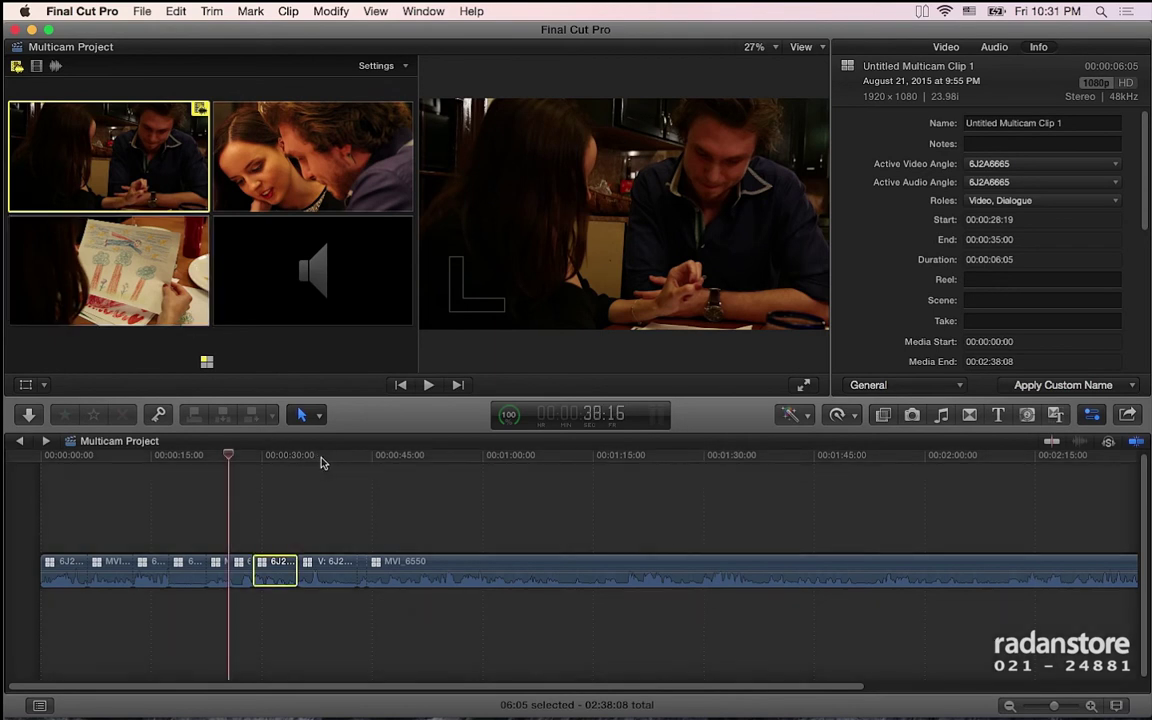
{"action": "left_click", "coordinate": [332, 460]}
{"action": "left_click_drag", "start_coordinate": [332, 460], "coordinate": [336, 462]}
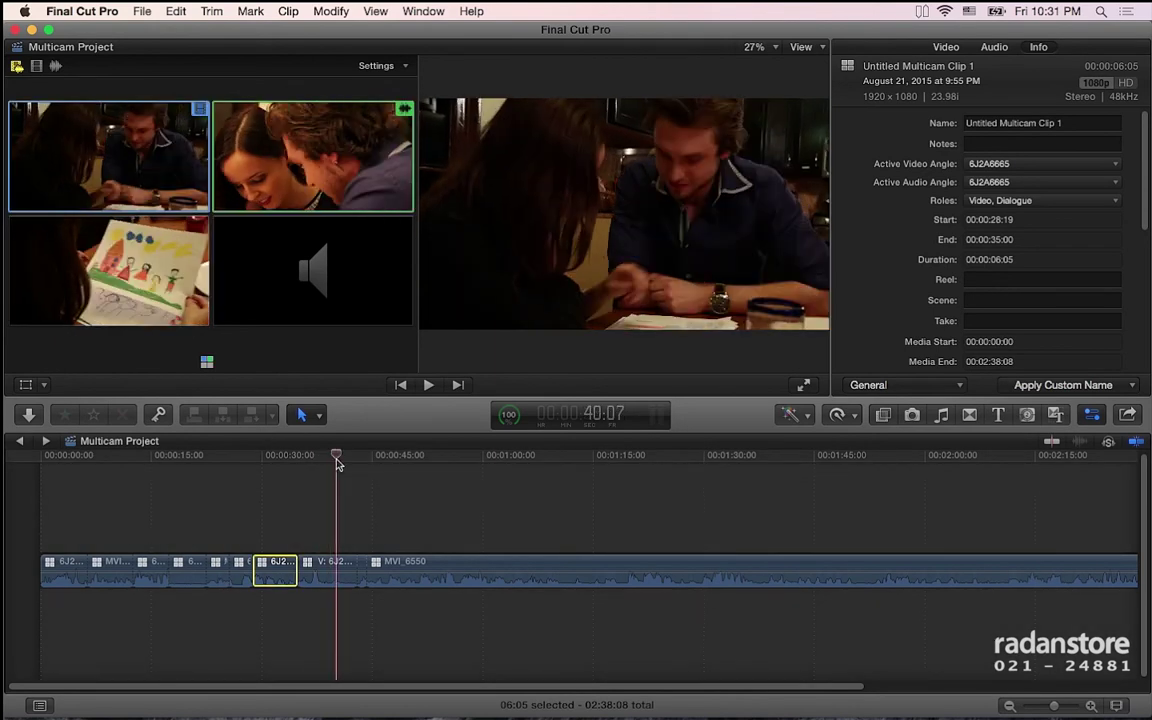
{"action": "left_click", "coordinate": [338, 565]}
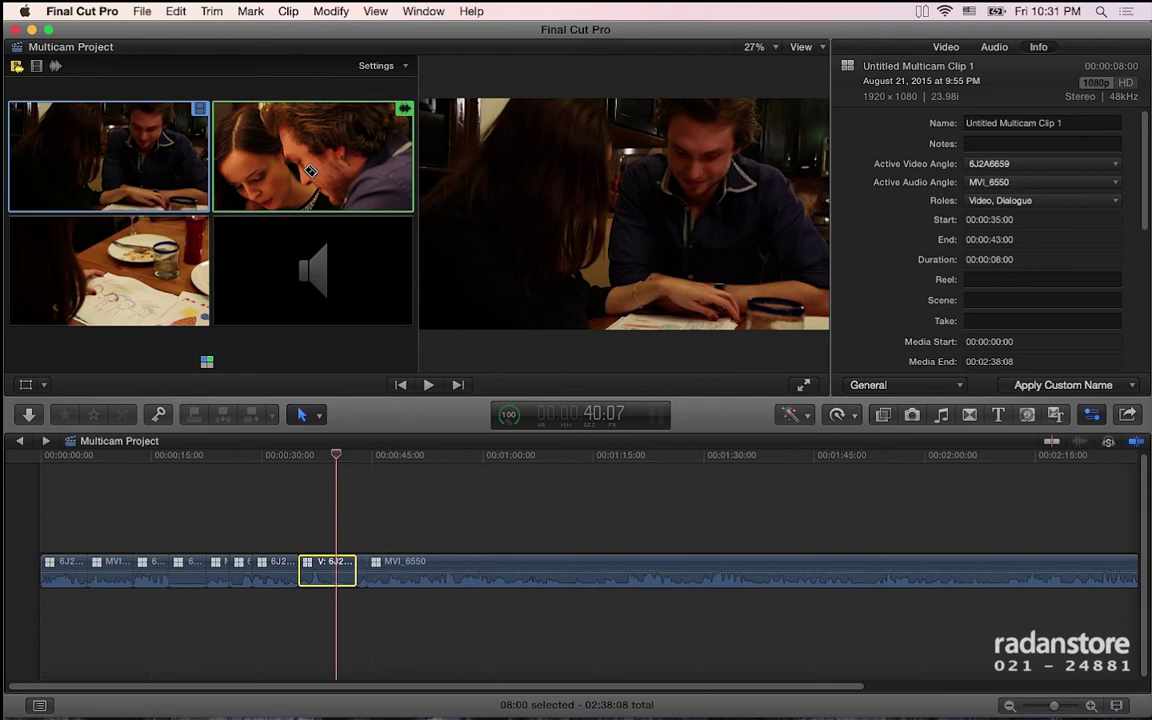
{"action": "key", "text": "Up"}
{"action": "key", "text": "Up"}
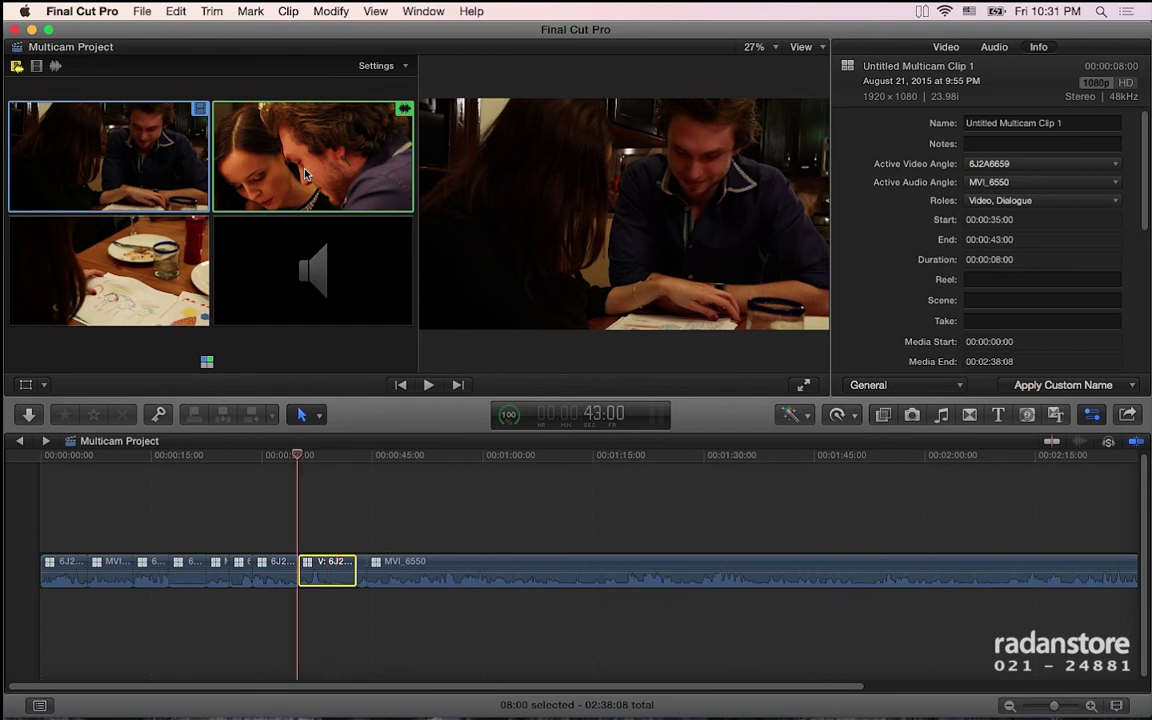
{"action": "key", "text": "Down"}
{"action": "key", "text": "Down"}
{"action": "left_click", "coordinate": [326, 457]}
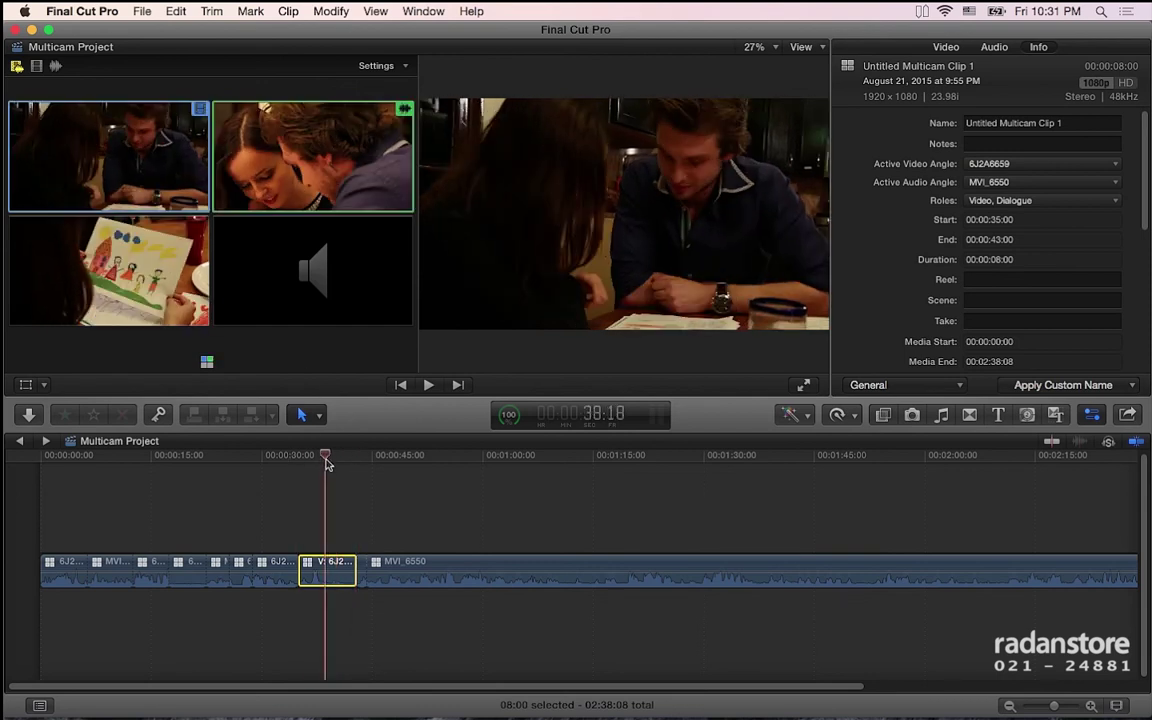
{"action": "left_click", "coordinate": [258, 160]}
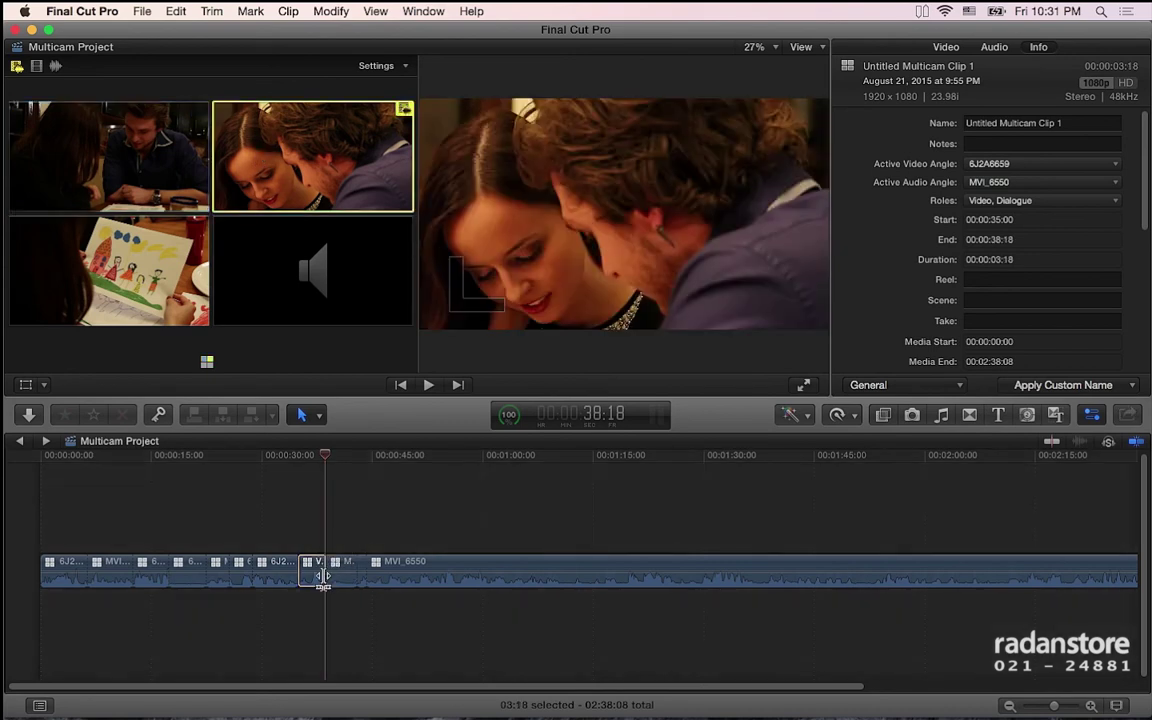
{"action": "left_click_drag", "start_coordinate": [323, 577], "coordinate": [313, 573]}
{"action": "key", "text": "Delete"}
{"action": "left_click", "coordinate": [337, 566]}
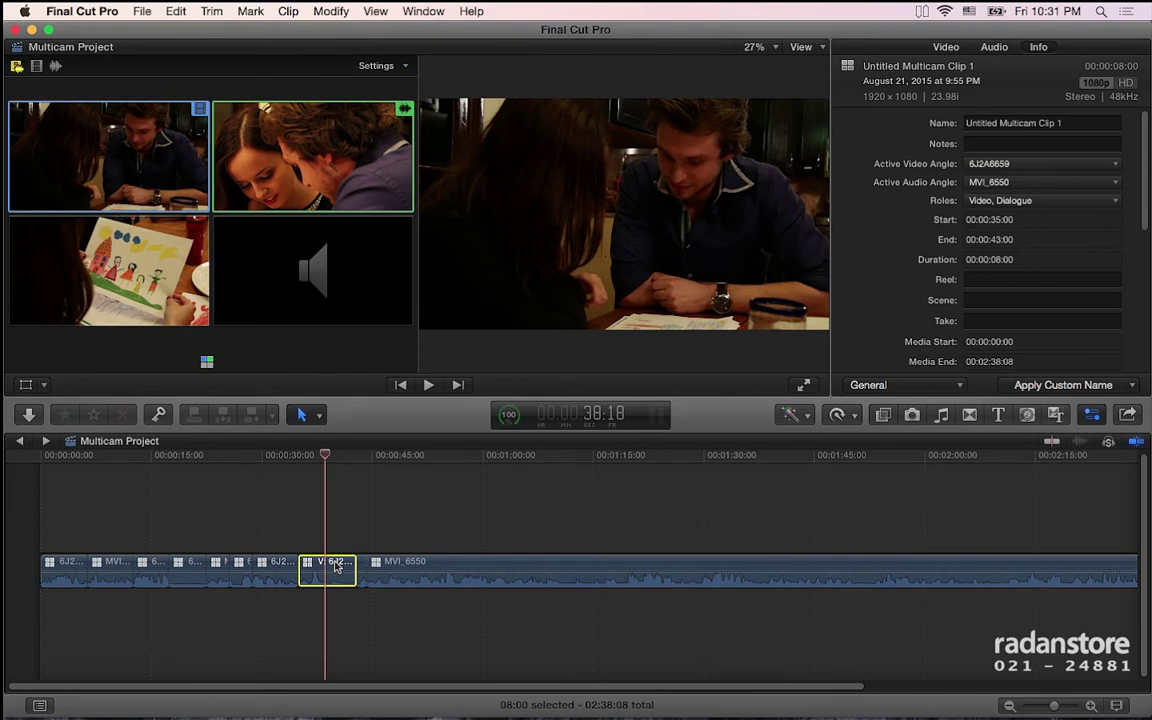
{"action": "key", "text": "slash"}
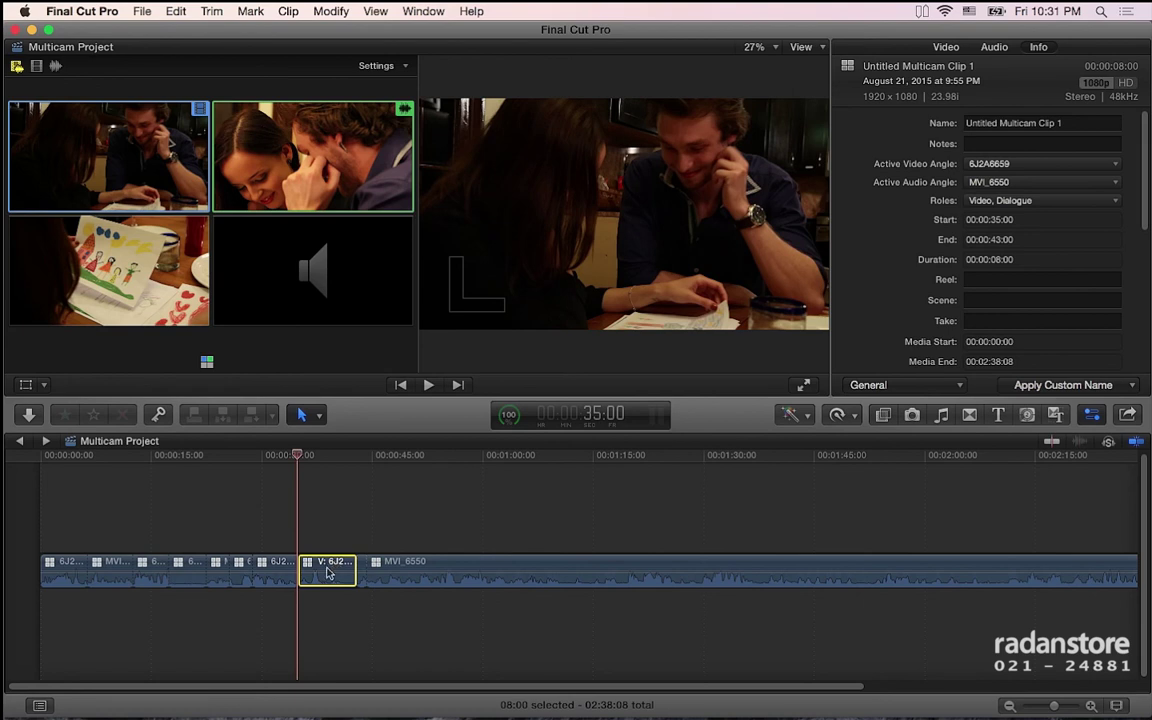
- Switch the 35-second segment with Option+1, Option+3, then Option+2, ending on MVI_6550 video
{"action": "key", "text": "alt+1"}
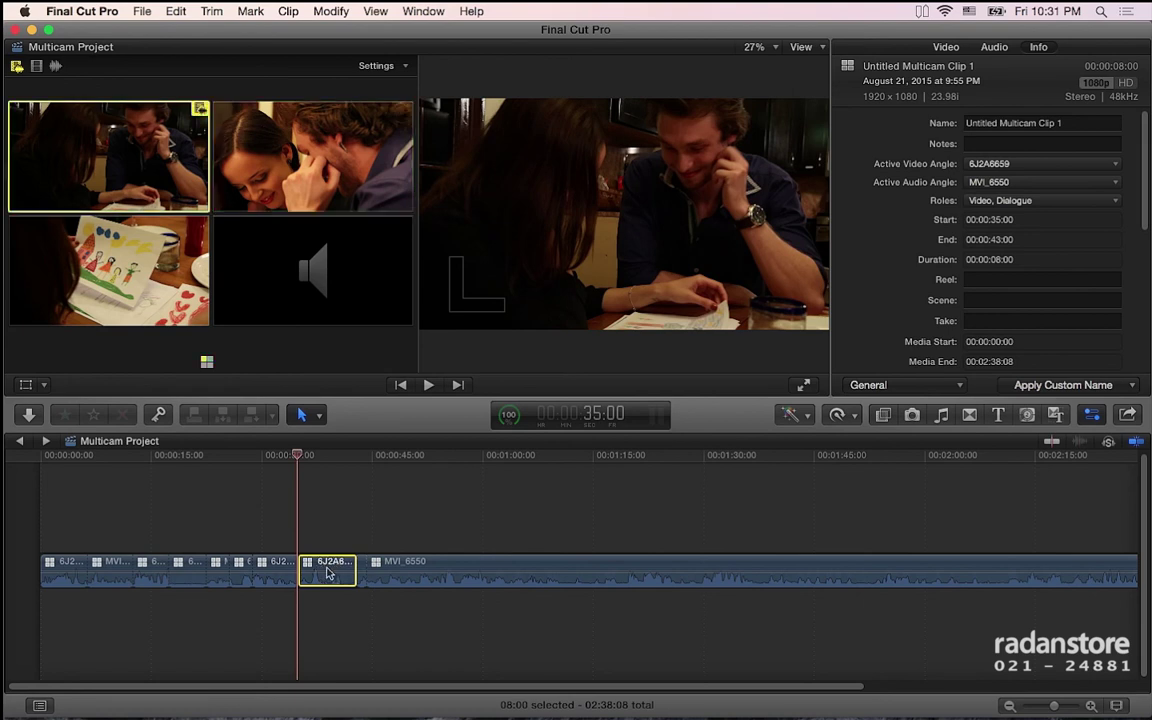
{"action": "key", "text": "alt+3"}
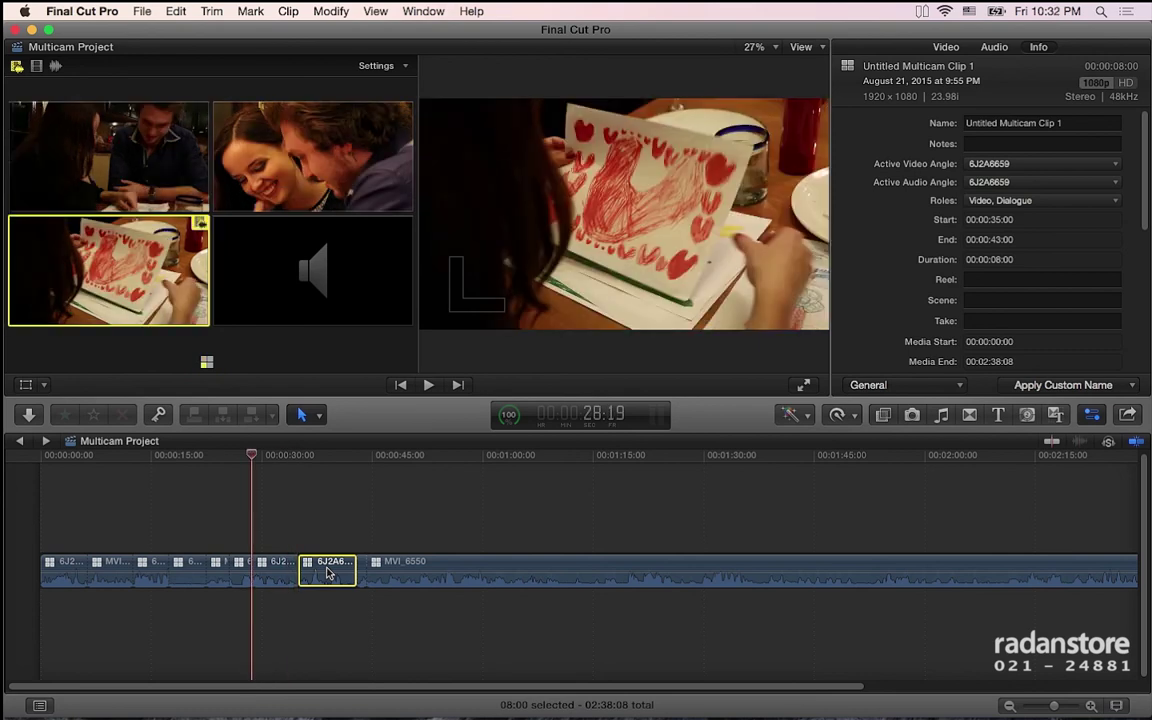
{"action": "key", "text": "alt+2"}
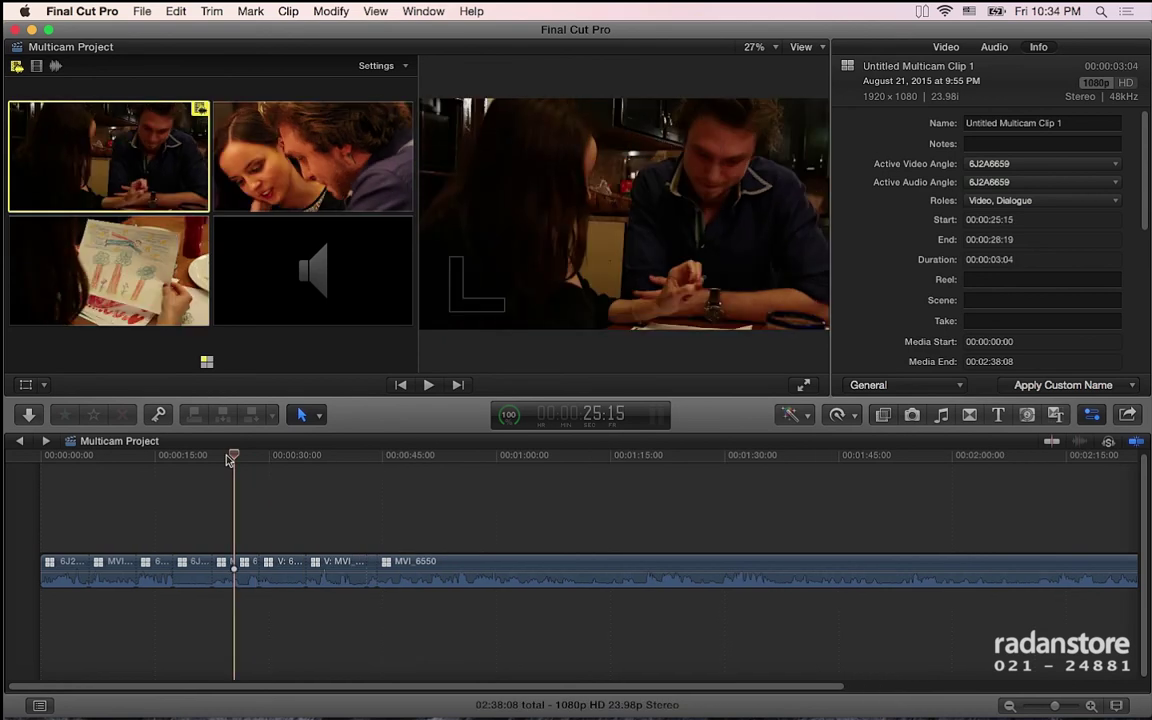
- Set the drawing segment at 17:10 to Active Video Angle 6J2A6659
{"action": "left_click", "coordinate": [194, 456]}
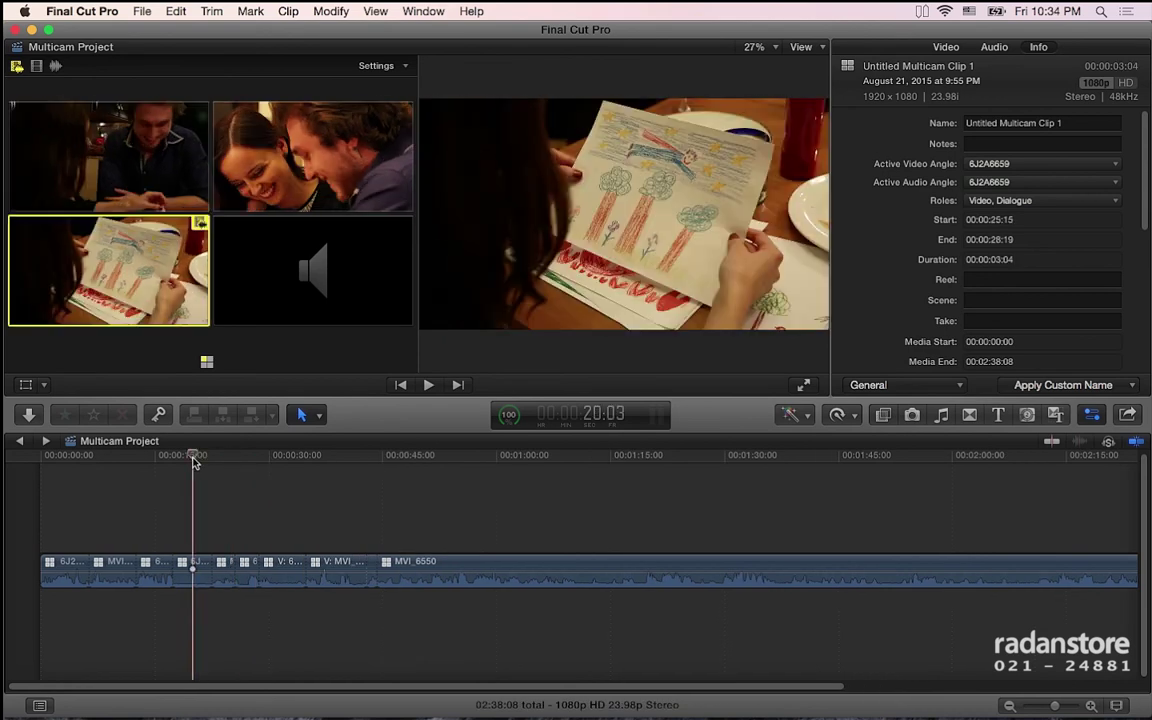
{"action": "right_click", "coordinate": [194, 566]}
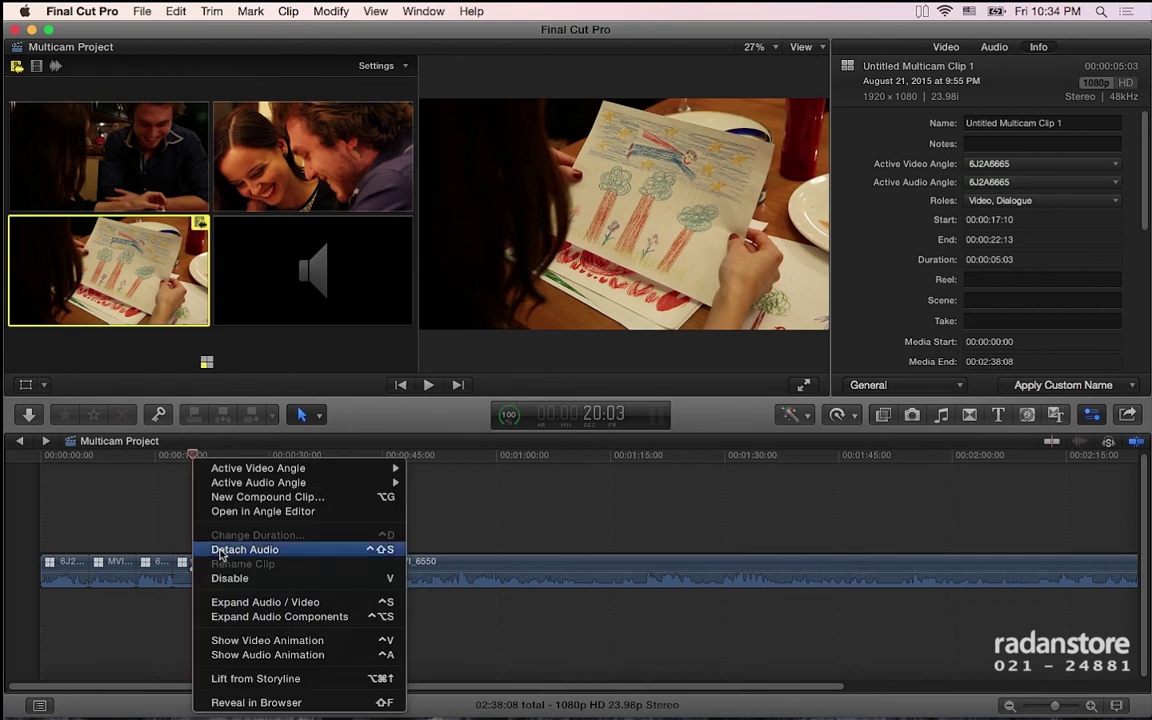
{"action": "mouse_move", "coordinate": [330, 483]}
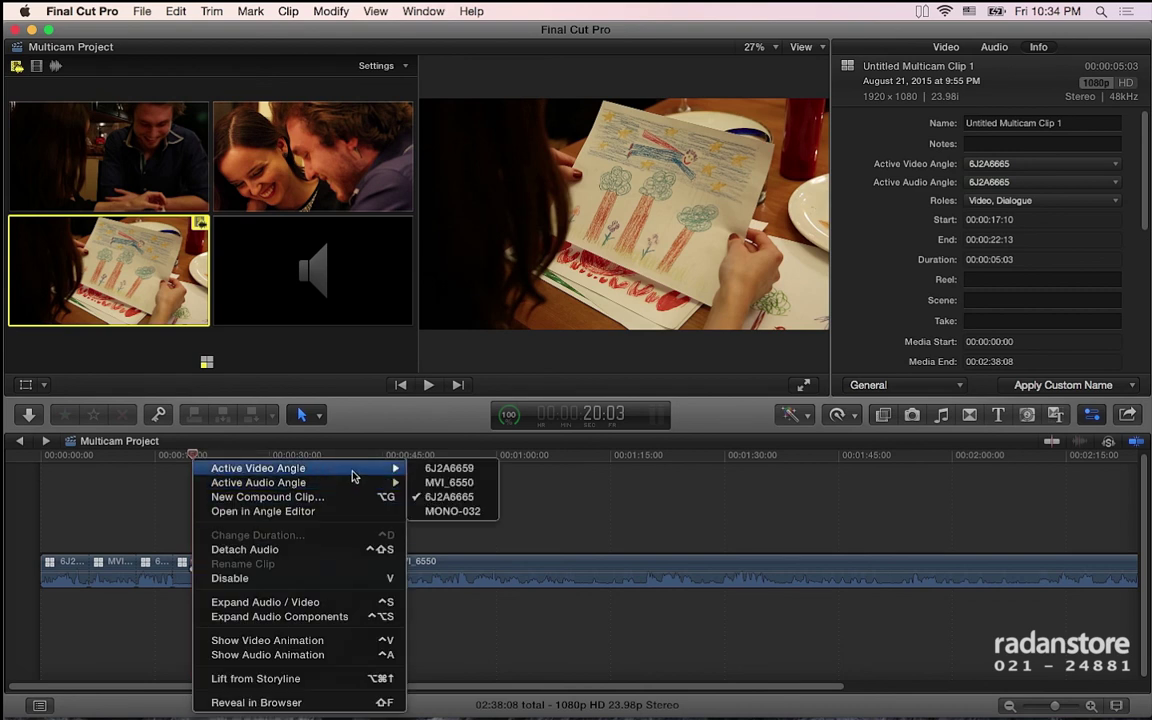
{"action": "left_click", "coordinate": [453, 472]}
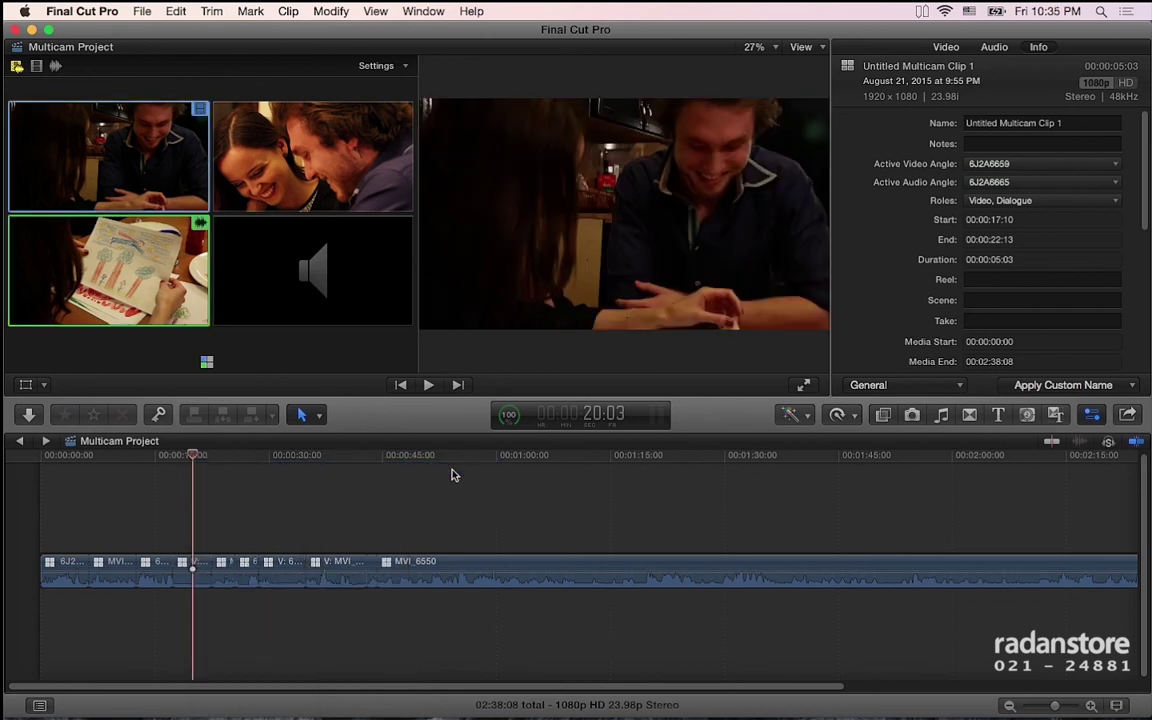
- Set the 28:19–35:00 drawing segment's video angle to 6J2A6659 as well
{"action": "left_click", "coordinate": [296, 457]}
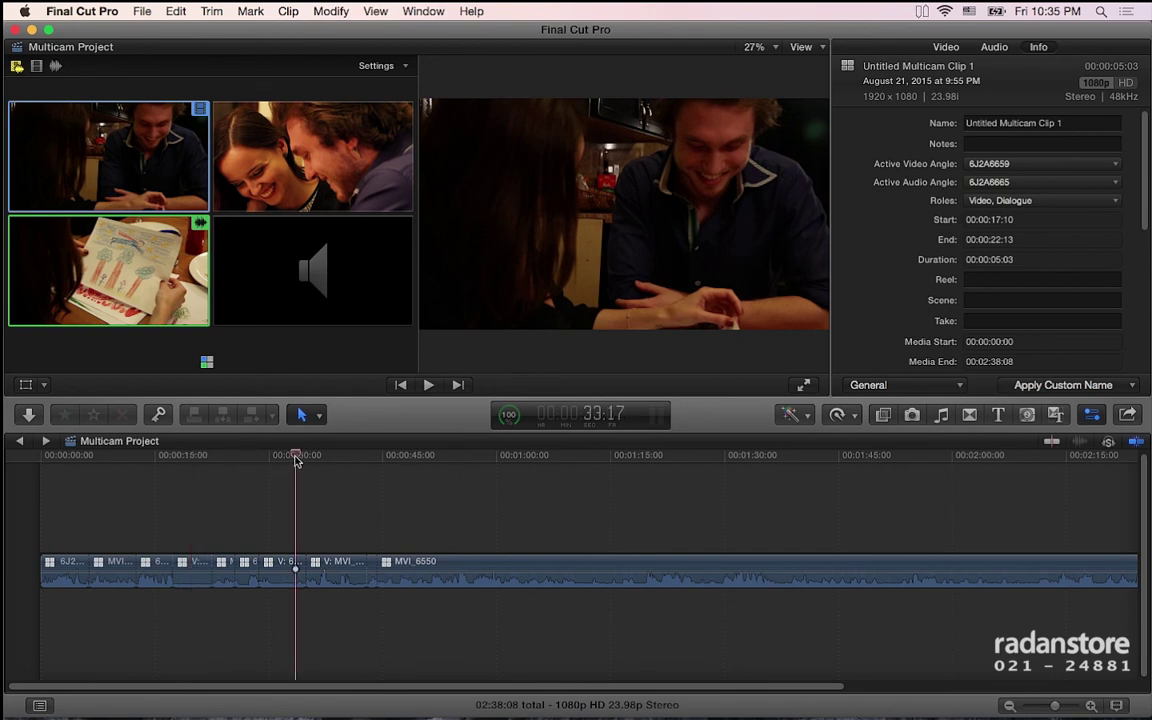
{"action": "left_click_drag", "start_coordinate": [296, 459], "coordinate": [286, 458]}
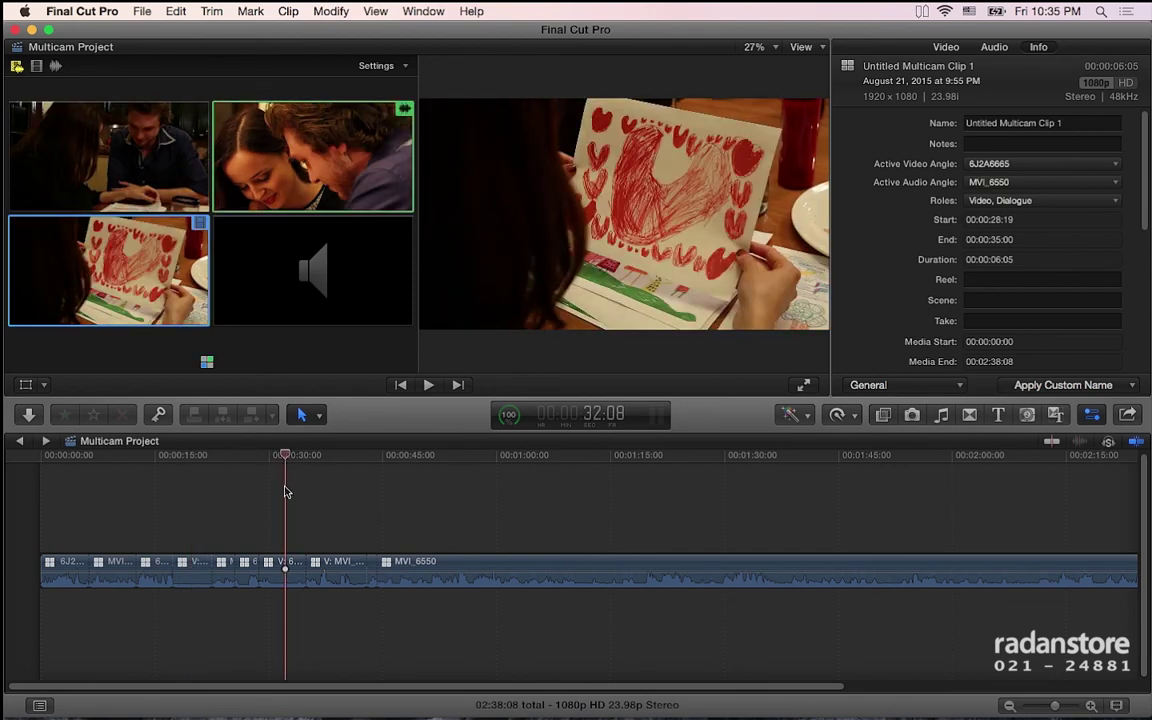
{"action": "left_click", "coordinate": [287, 571]}
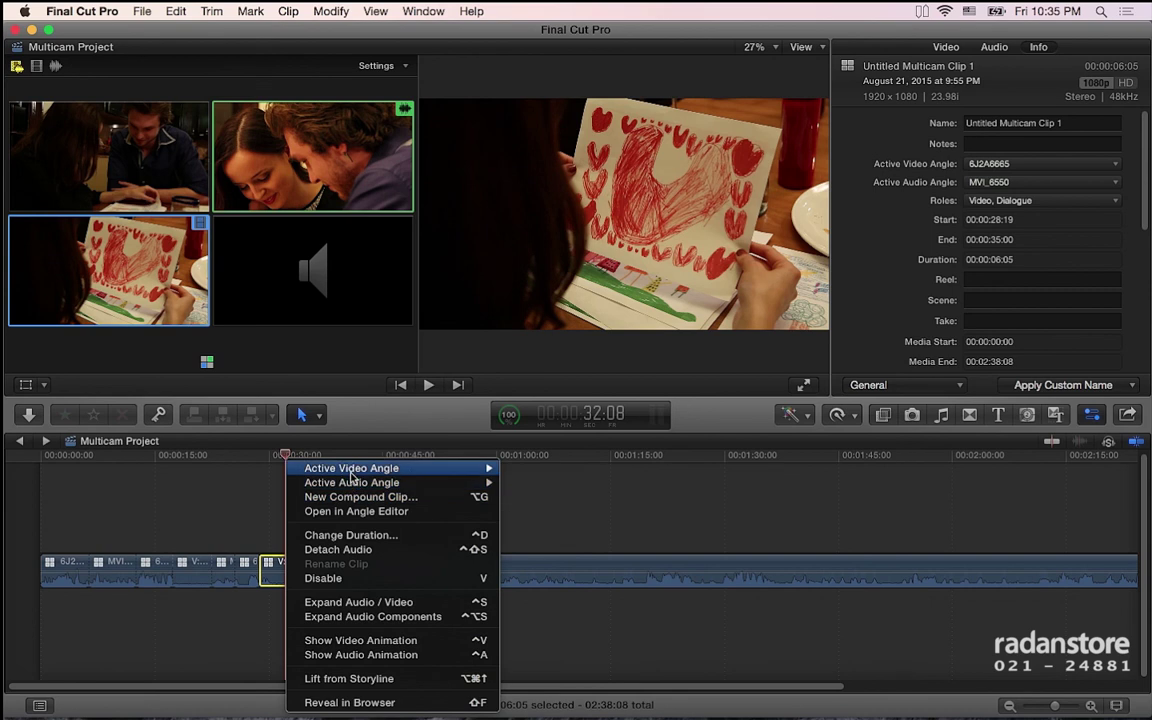
{"action": "mouse_move", "coordinate": [470, 468]}
{"action": "left_click", "coordinate": [558, 469]}
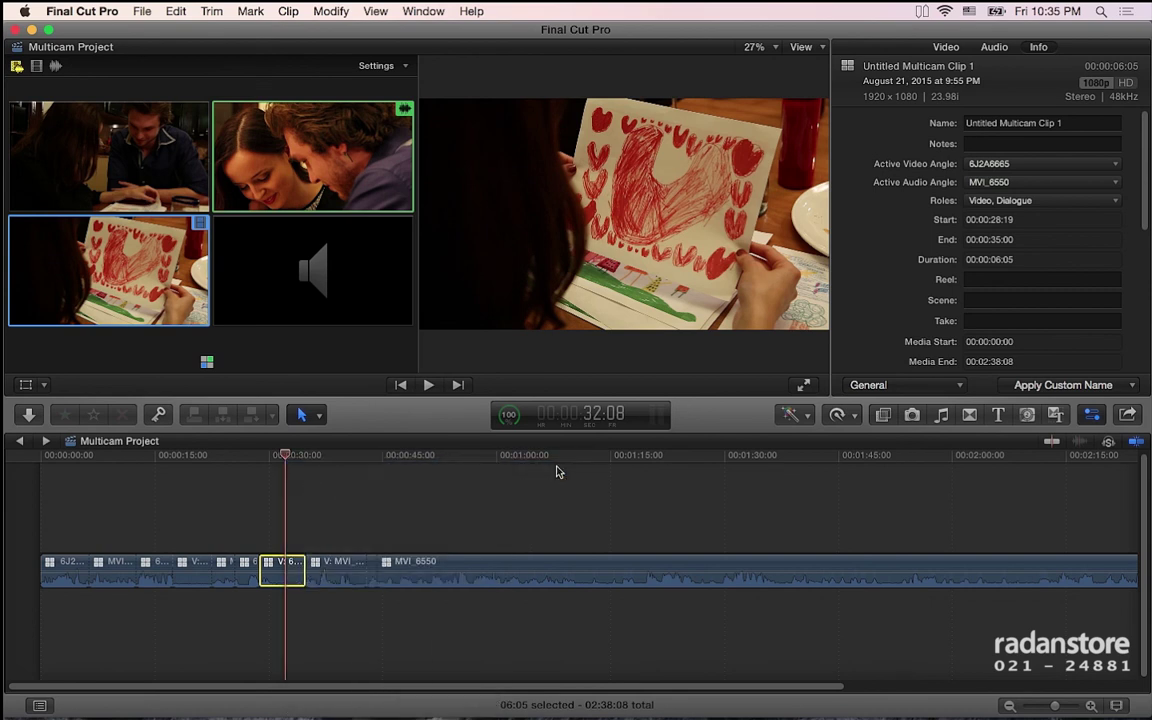
{"action": "left_click", "coordinate": [275, 455]}
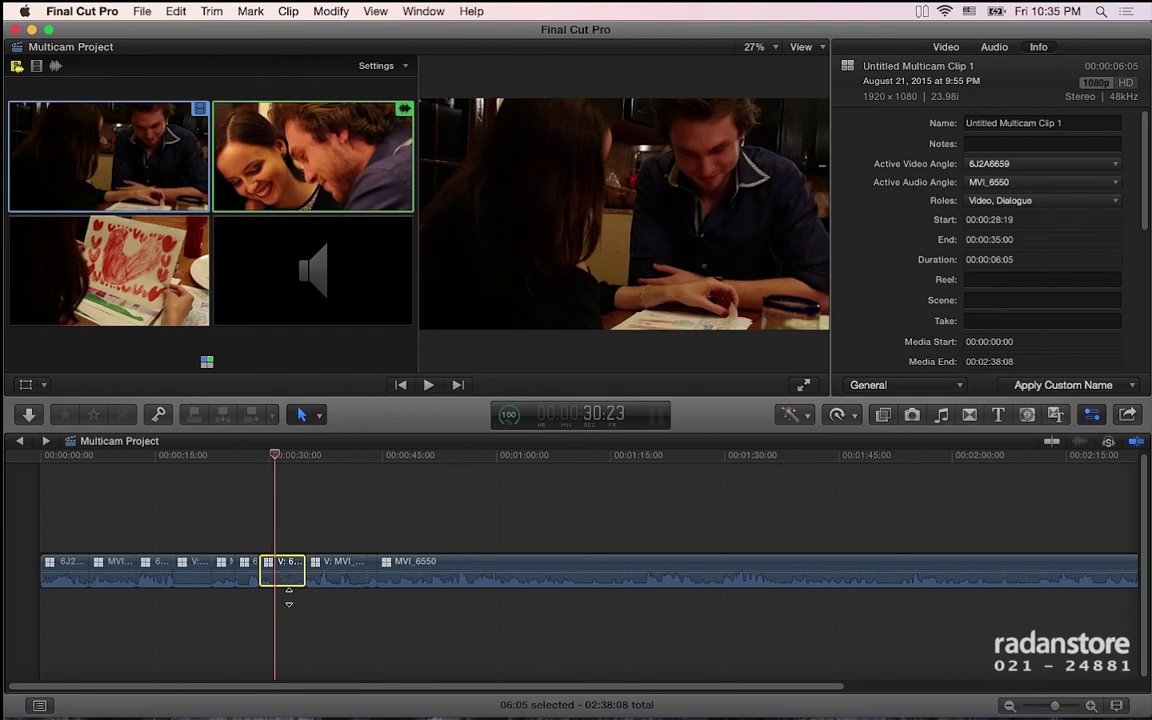